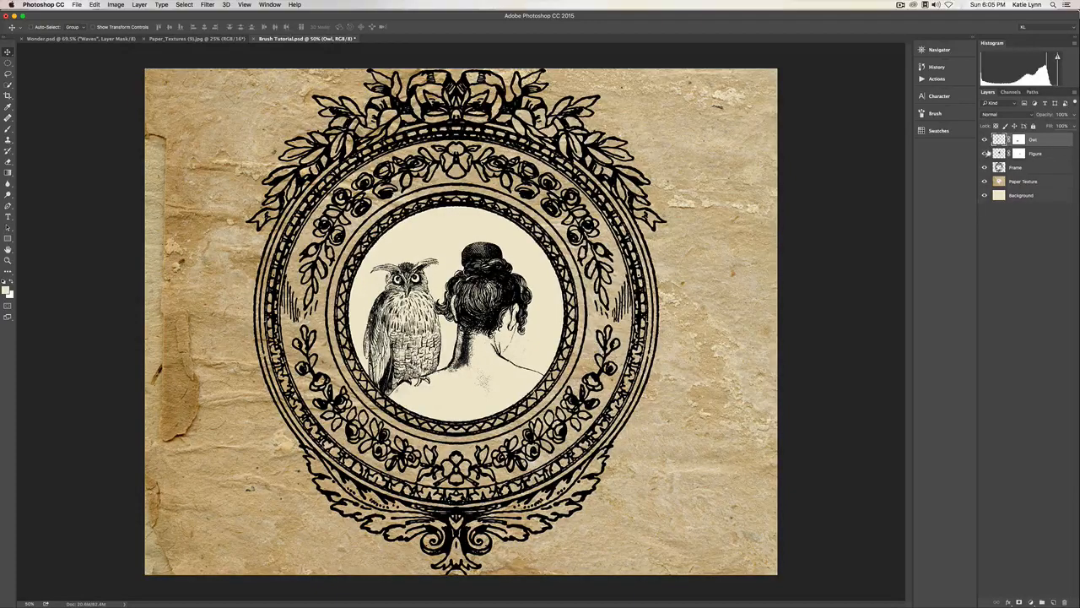
# Preview the composition by hiding the Owl, Figure and Frame layers and showing them again, and select the Background layer.
pyautogui.click(984, 140)
pyautogui.click(984, 153)
pyautogui.click(984, 168)
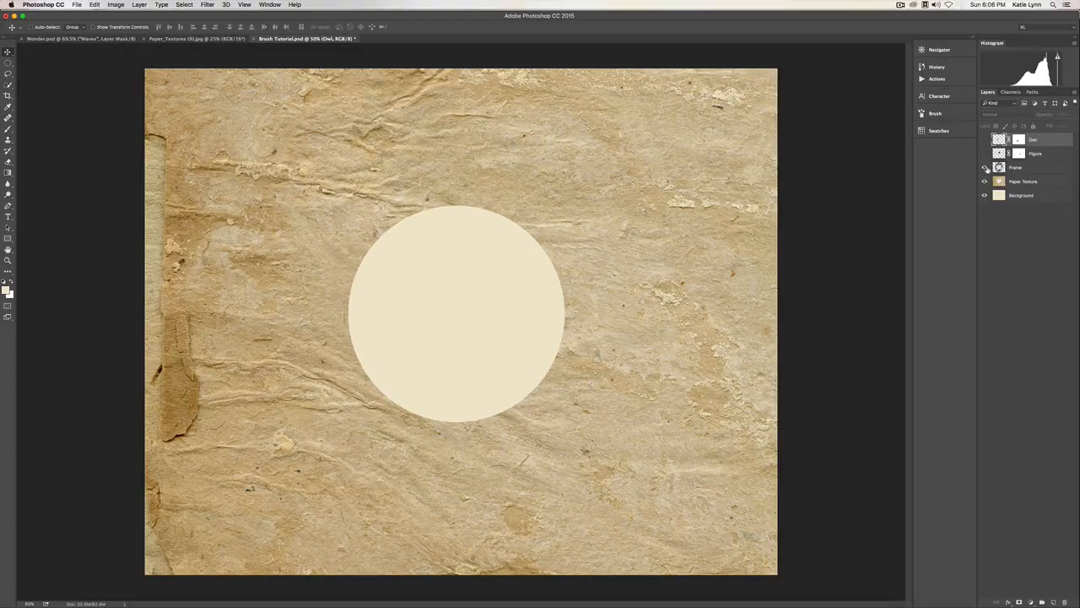
pyautogui.click(984, 167)
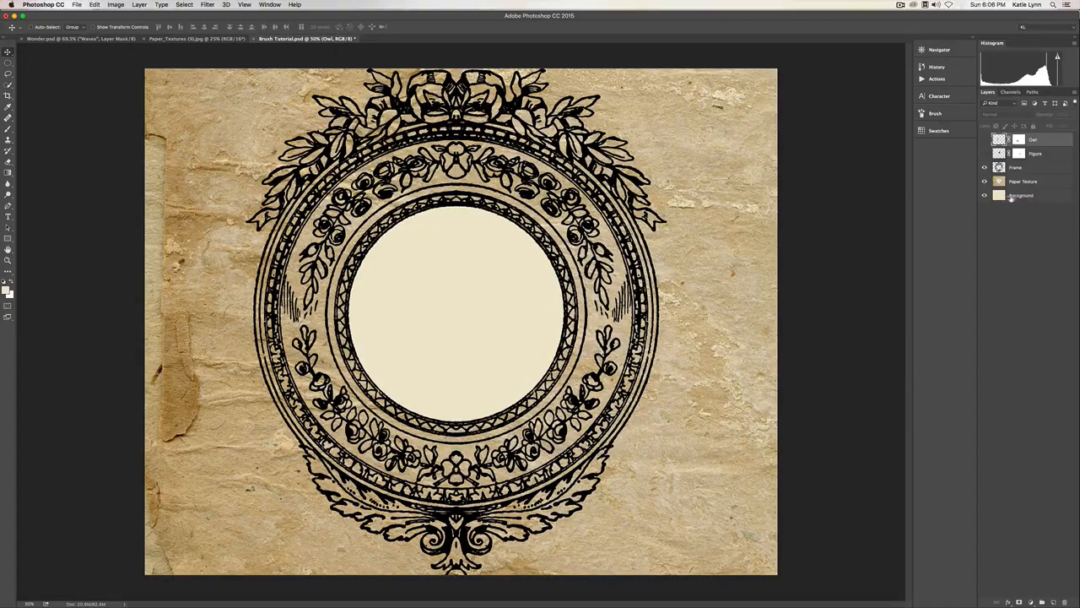
pyautogui.click(1010, 198)
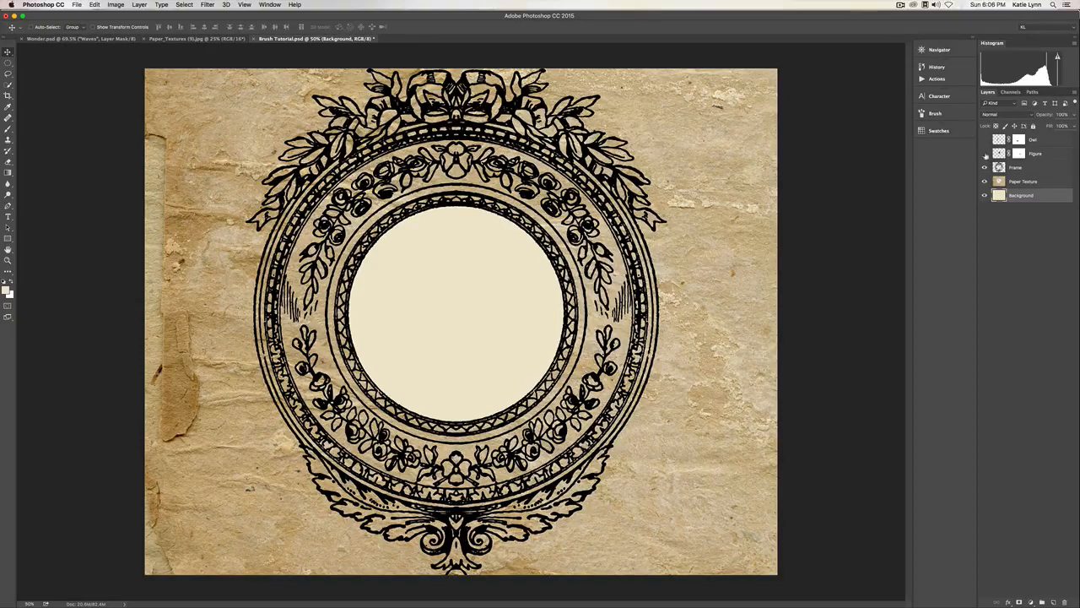
pyautogui.click(985, 154)
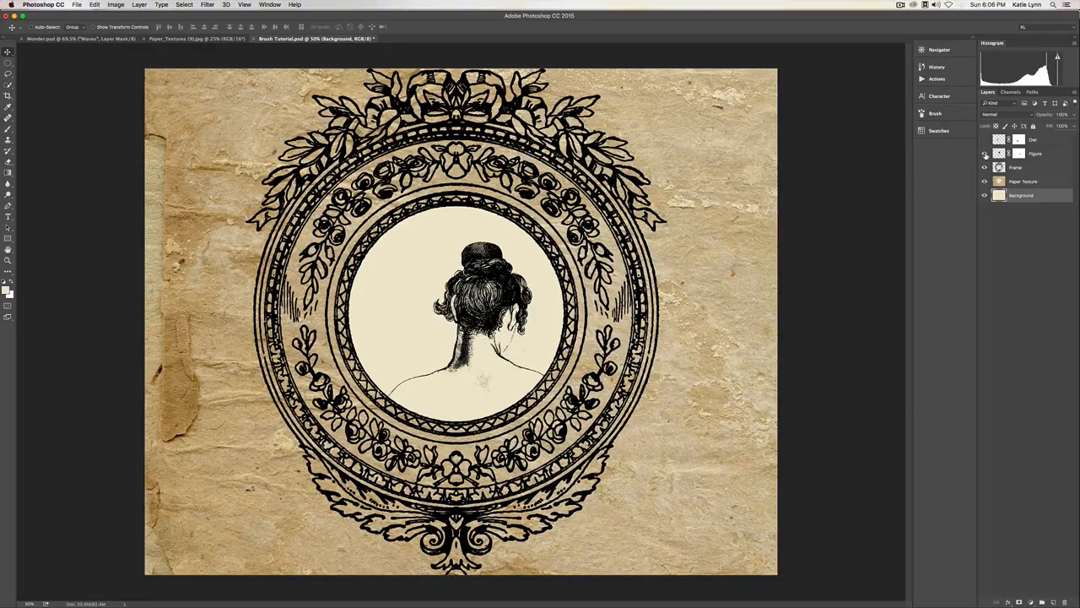
pyautogui.click(985, 139)
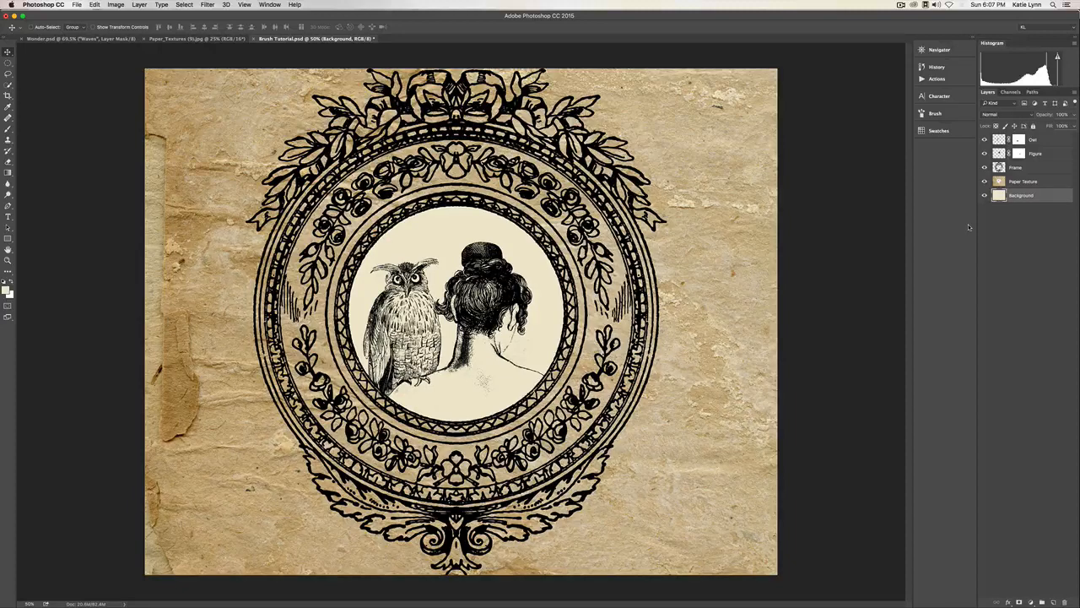
# Hide the Owl, Figure, Frame and Paper Texture layers so only the Background layer remains shown.
pyautogui.click(984, 139)
pyautogui.click(984, 154)
pyautogui.click(984, 167)
pyautogui.click(984, 181)
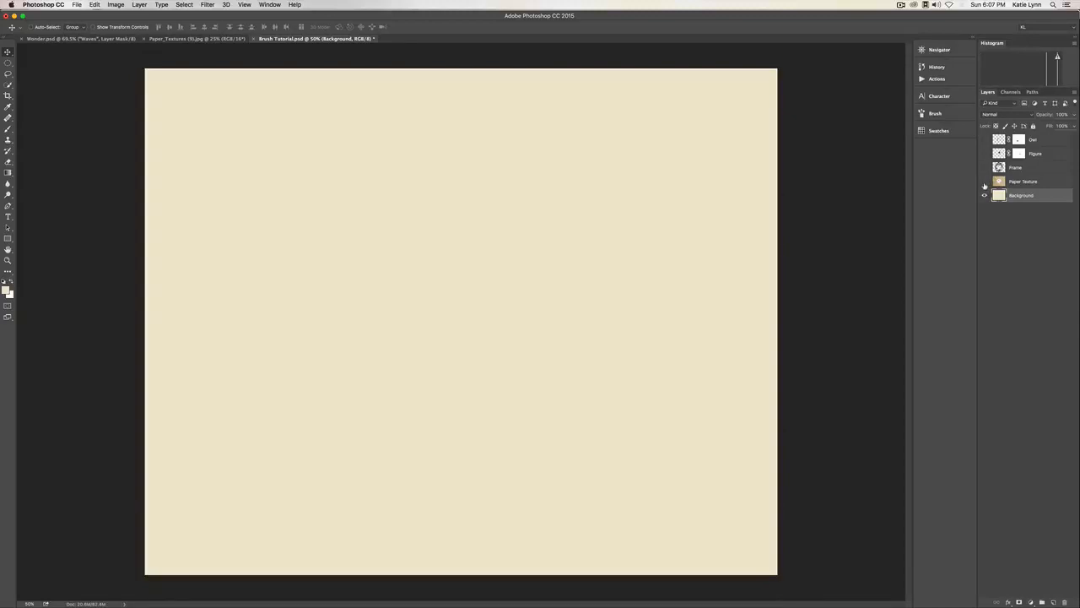
# For the Brush tool, load all five .abr brush files from the Vintage Brushes folder inside FREEVintage Content on the external drive.
pyautogui.press('b')
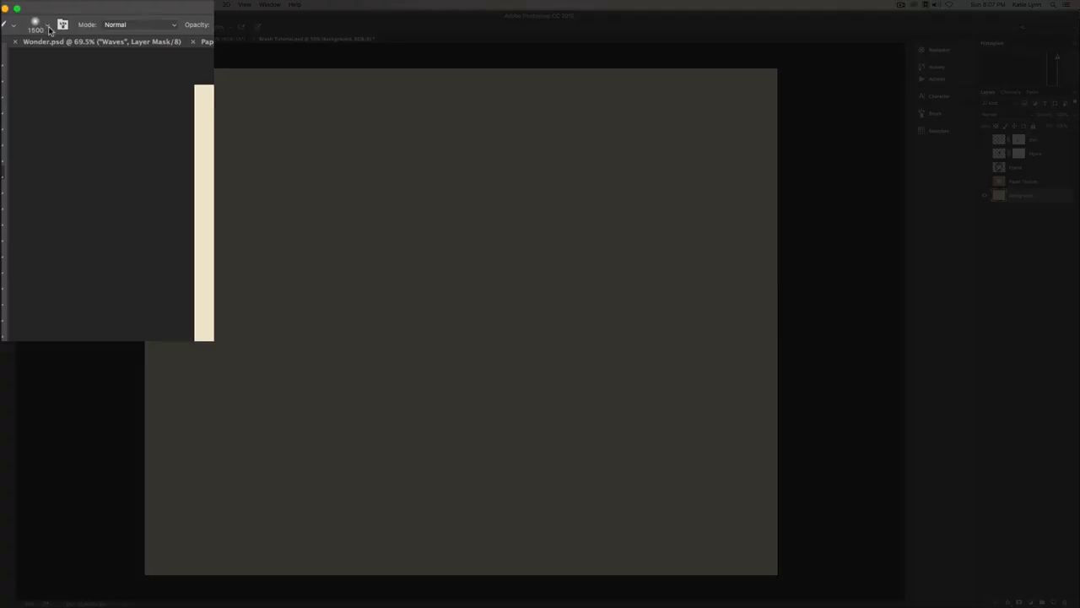
pyautogui.click(49, 29)
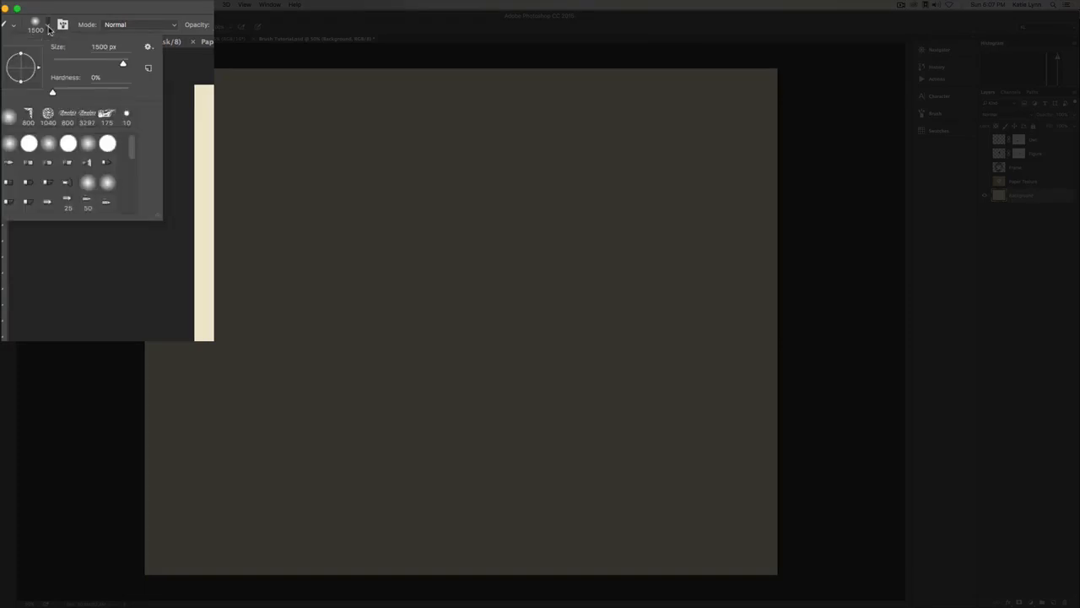
pyautogui.click(148, 48)
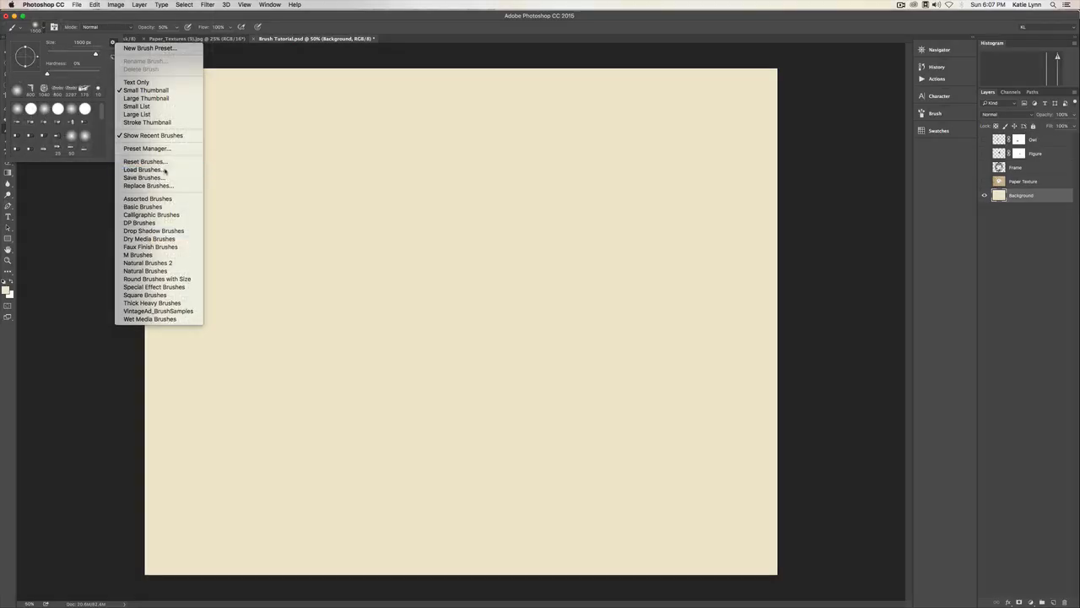
pyautogui.click(188, 231)
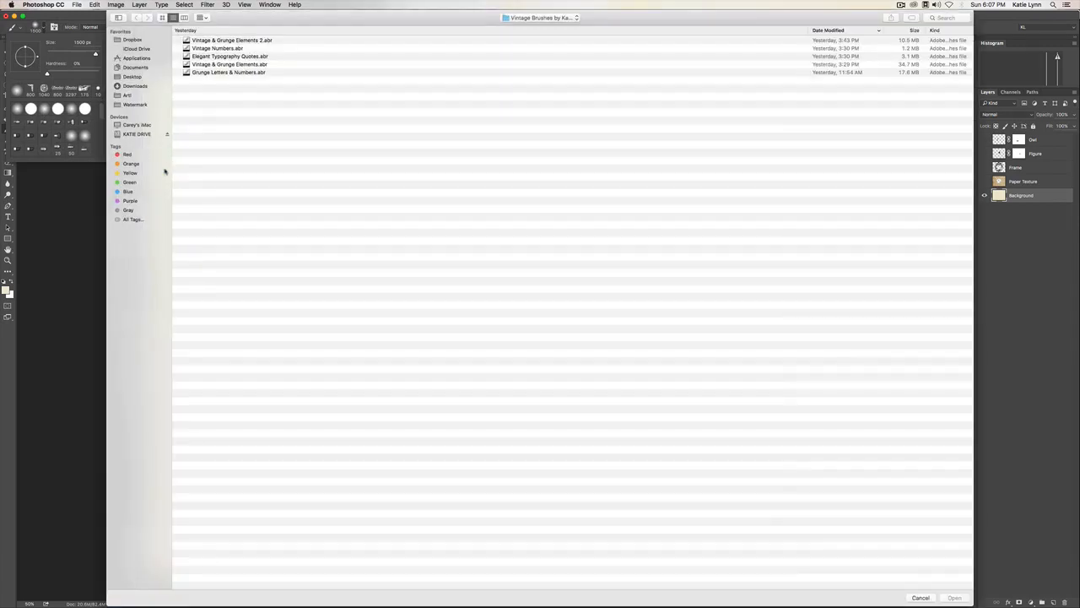
pyautogui.click(139, 135)
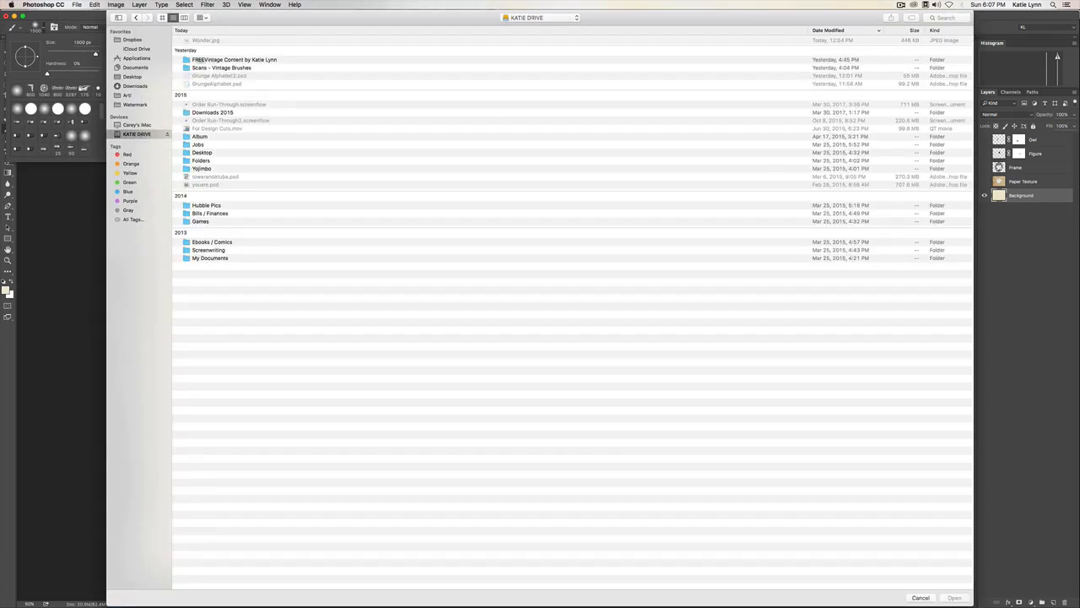
pyautogui.click(220, 60)
pyautogui.doubleClick(219, 60)
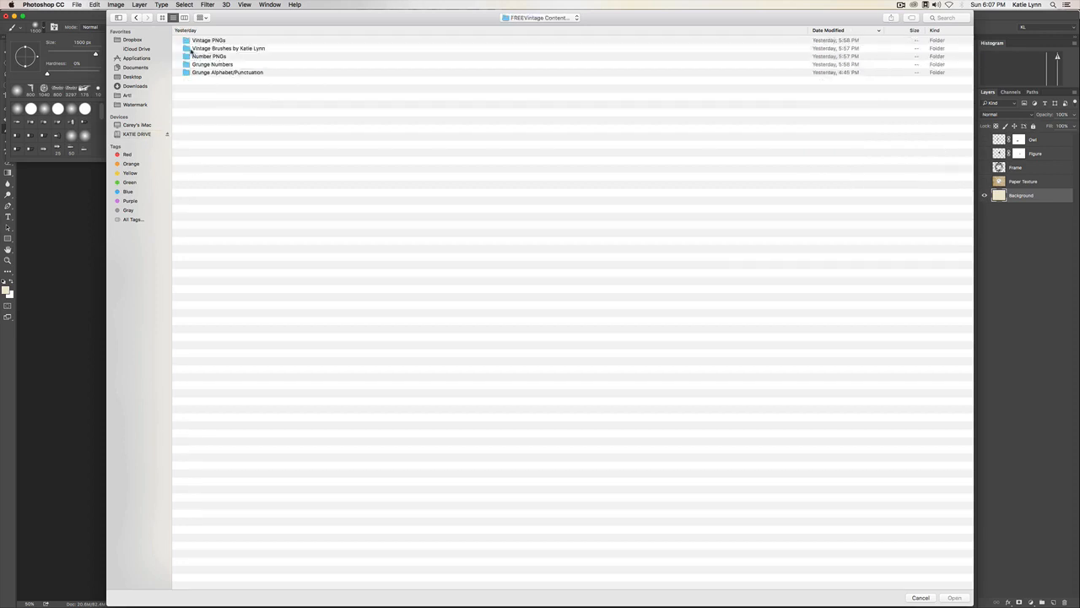
pyautogui.doubleClick(233, 49)
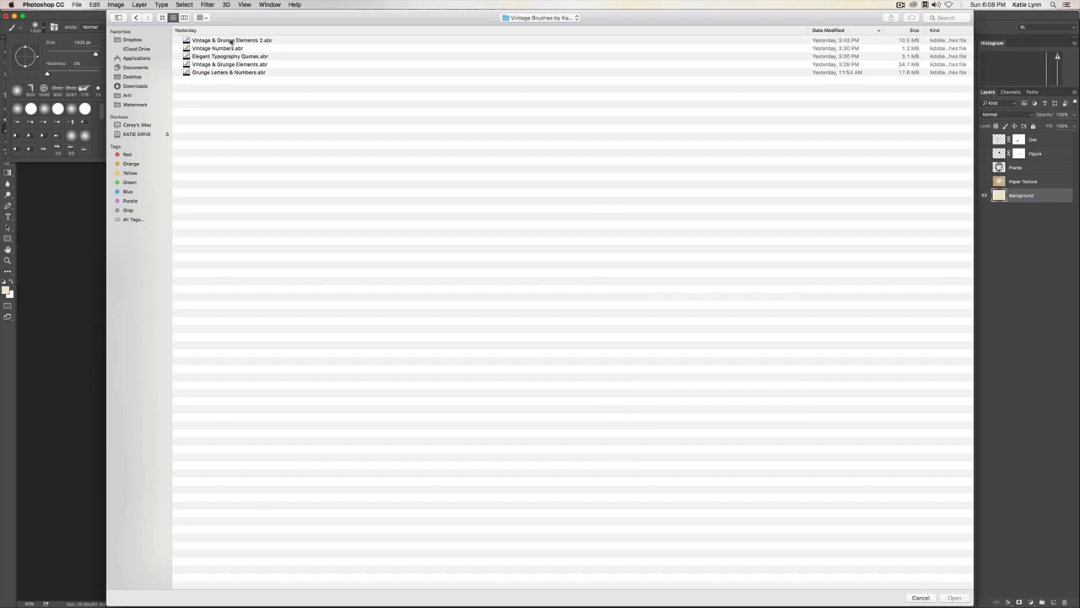
pyautogui.click(231, 41)
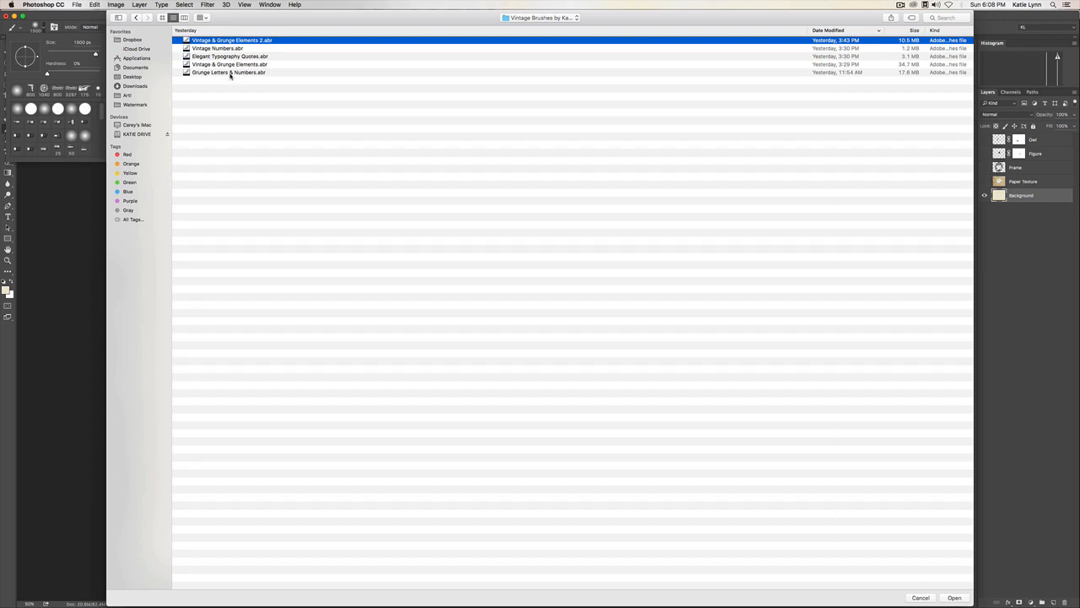
pyautogui.keyDown('shift'); pyautogui.click(229, 72); pyautogui.keyUp('shift')
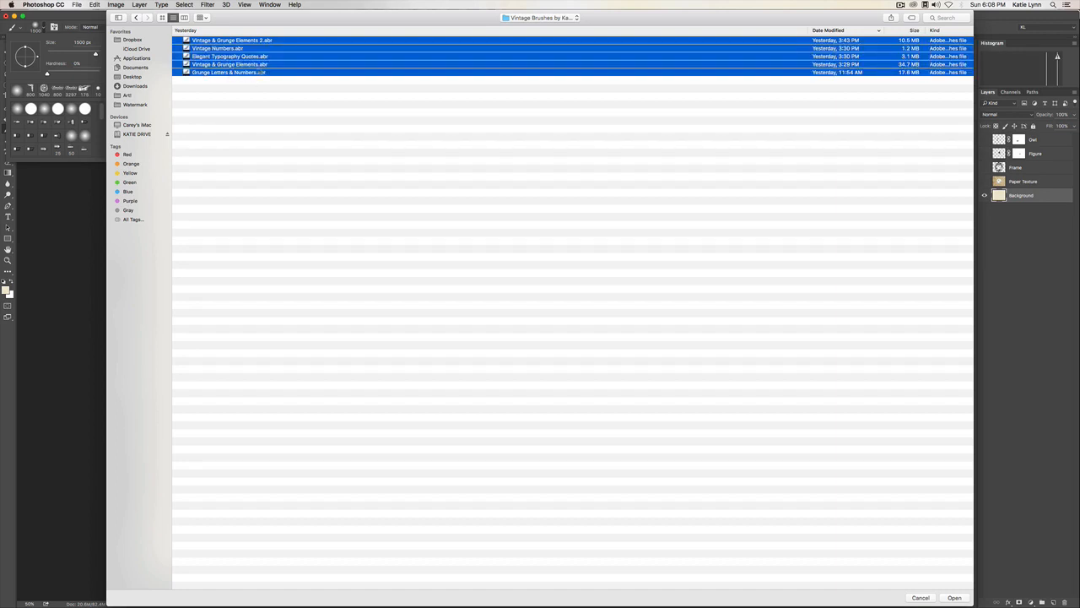
pyautogui.click(954, 597)
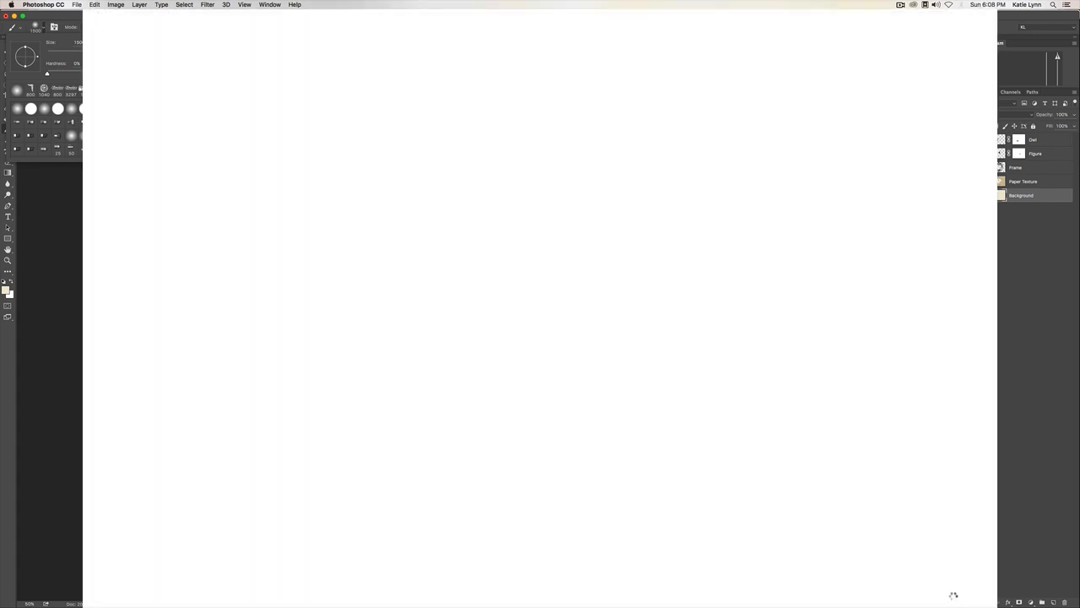
# Look through the newly loaded vintage brushes among the brush presets.
pyautogui.scroll(-5, 64, 141)
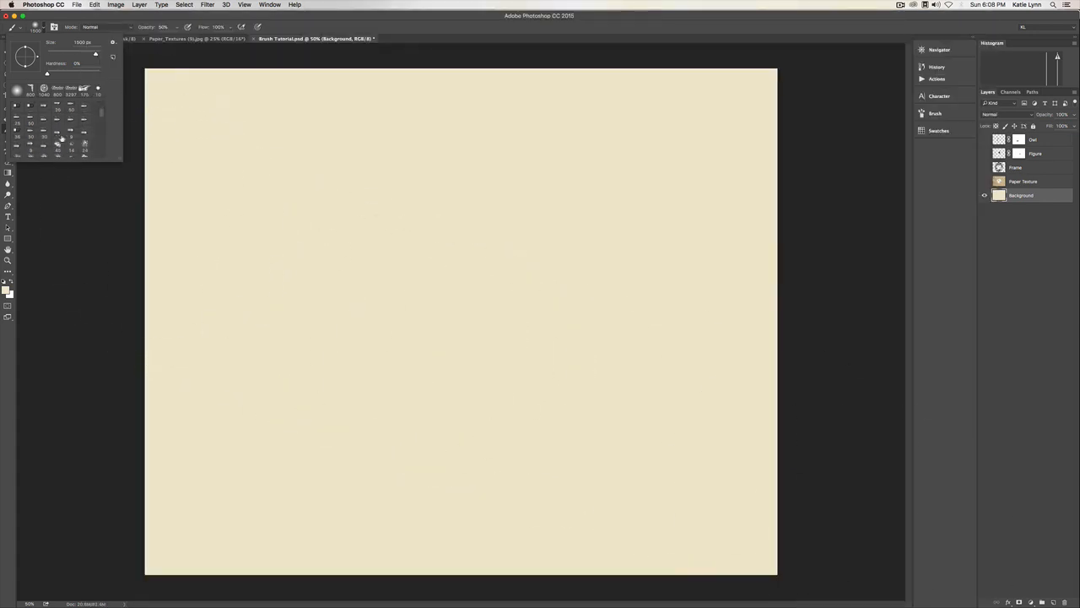
pyautogui.scroll(-10, 63, 142)
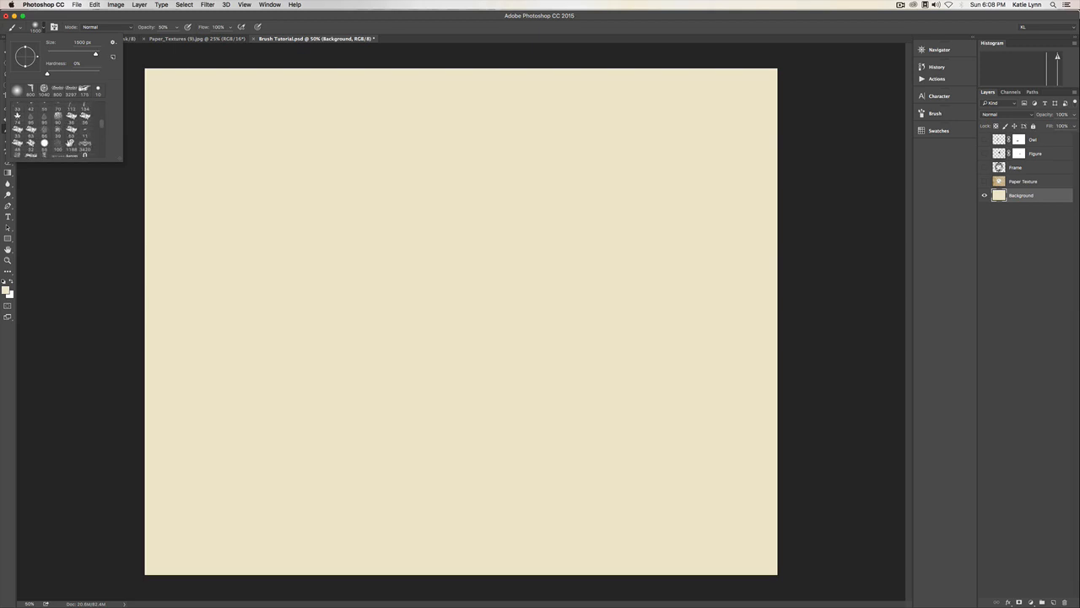
pyautogui.scroll(-10, 68, 145)
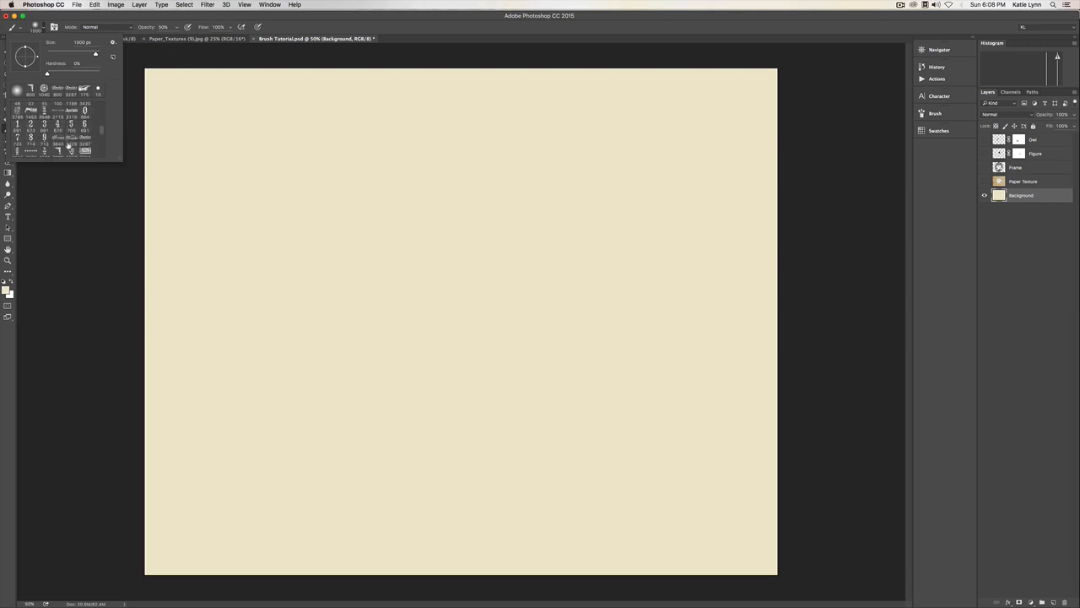
pyautogui.scroll(-3, 68, 145)
pyautogui.scroll(3, 68, 145)
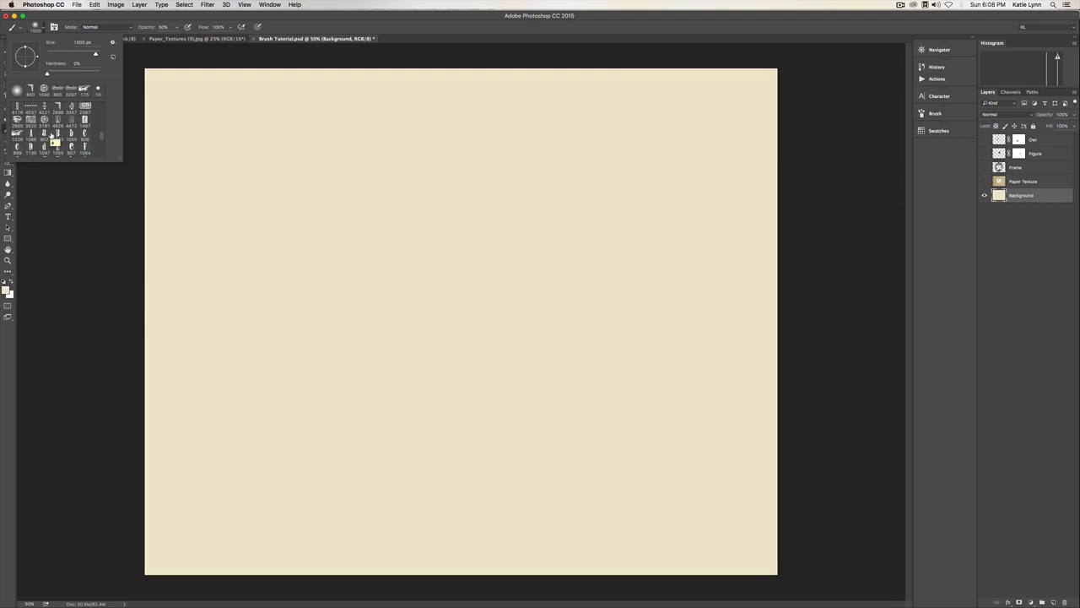
pyautogui.click(468, 133)
pyautogui.click(44, 33)
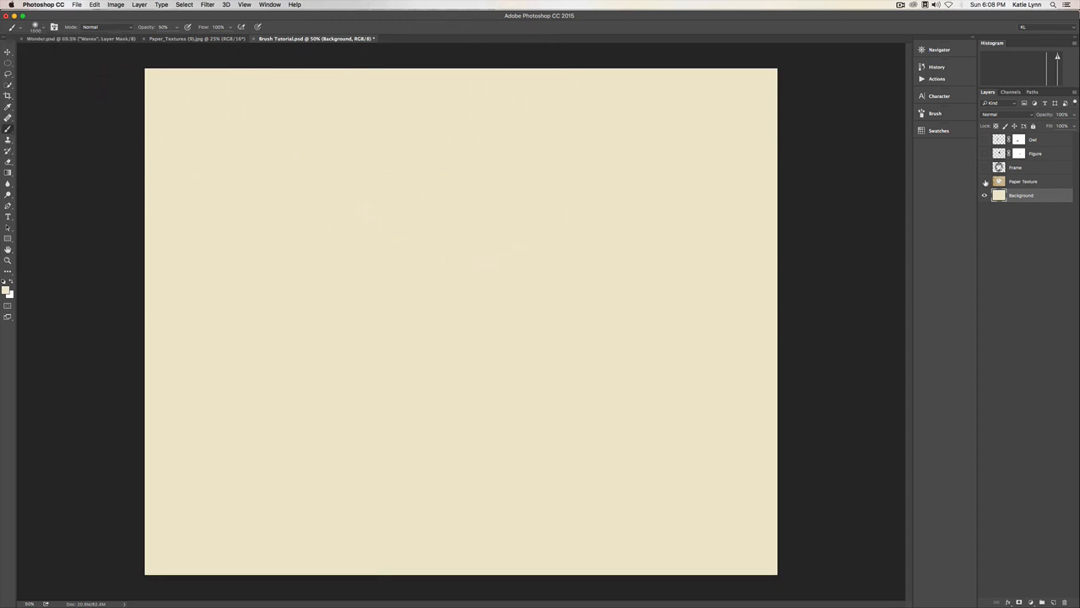
# Show the Paper Texture layer and choose the 3181 px clock face brush.
pyautogui.click(984, 182)
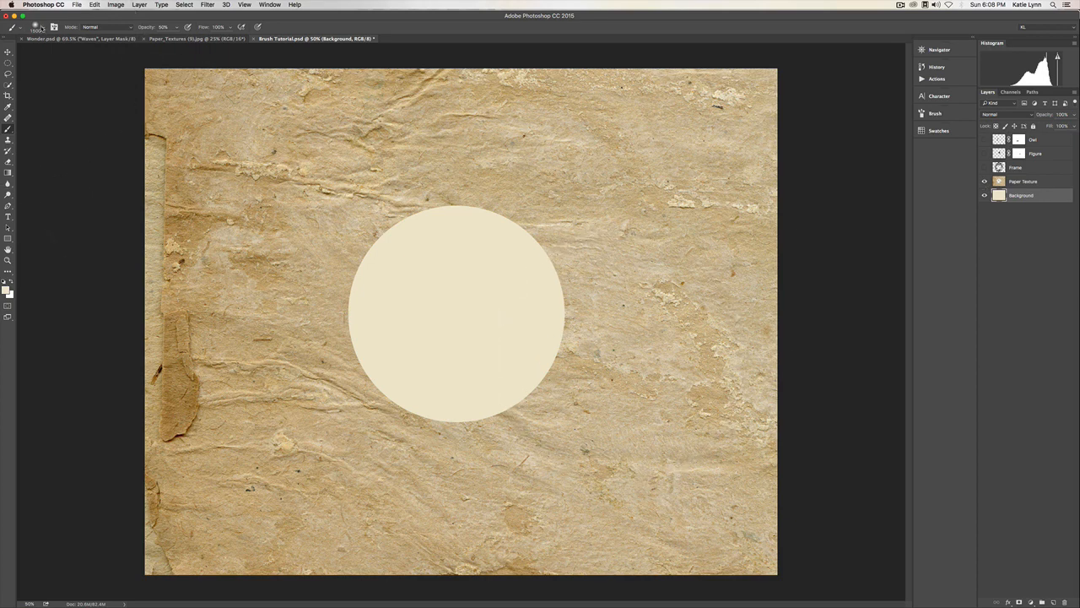
pyautogui.click(44, 28)
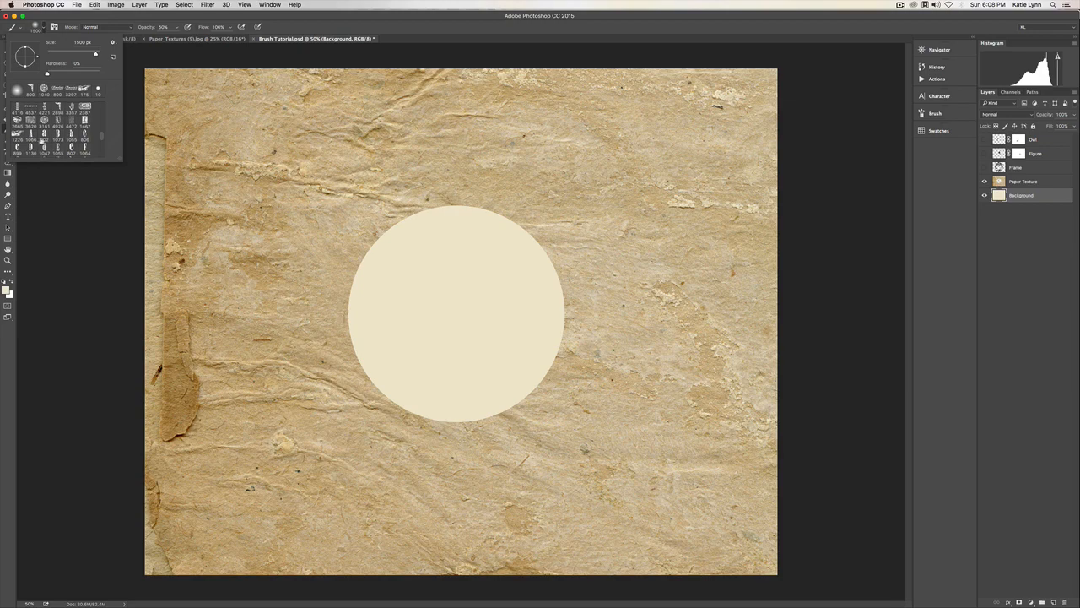
pyautogui.click(44, 120)
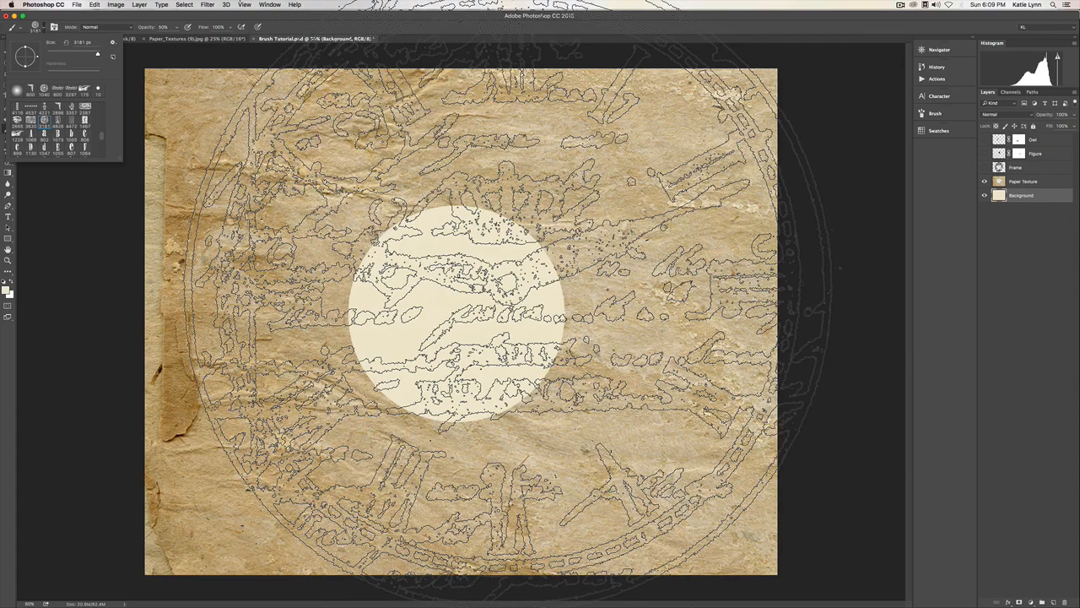
pyautogui.press('Return')
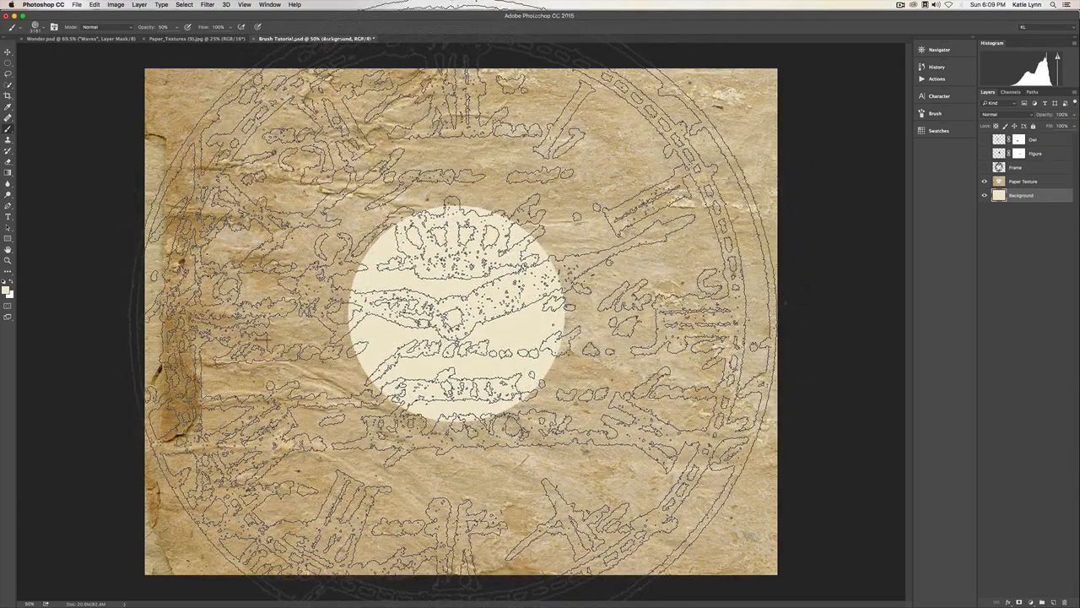
# Shrink the clock face brush to 1000 px to fit the circular opening in the paper texture.
pyautogui.press('[')
pyautogui.press('[')
pyautogui.press('[')
pyautogui.press('[')
pyautogui.press('[')
pyautogui.press('[')
pyautogui.press('[')
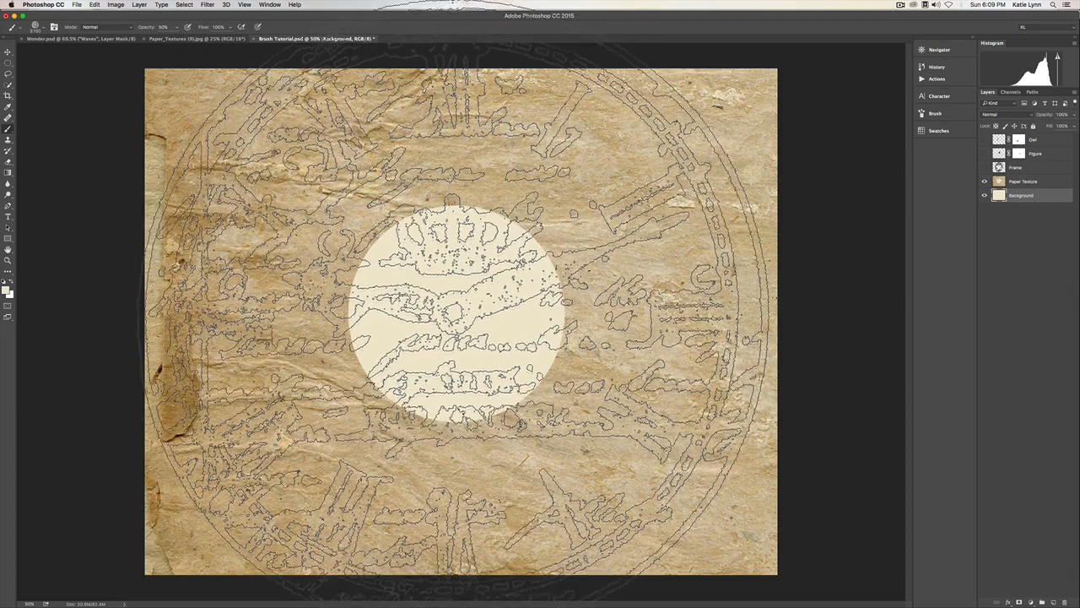
pyautogui.press('[')
pyautogui.press('[')
pyautogui.press('[')
pyautogui.press('[')
pyautogui.press('[')
pyautogui.press('[')
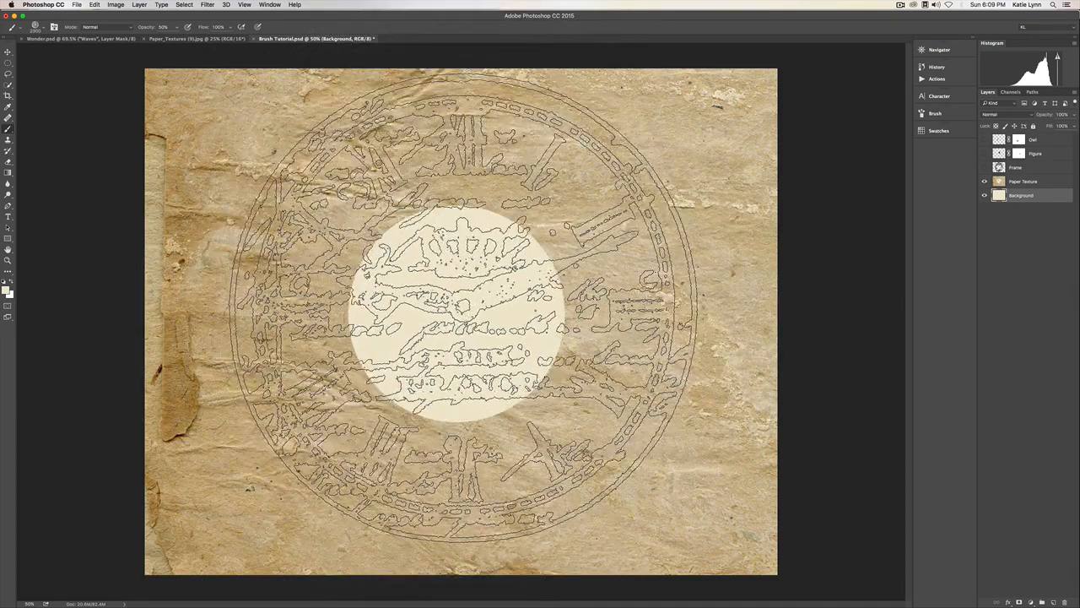
pyautogui.press('[')
pyautogui.press('[')
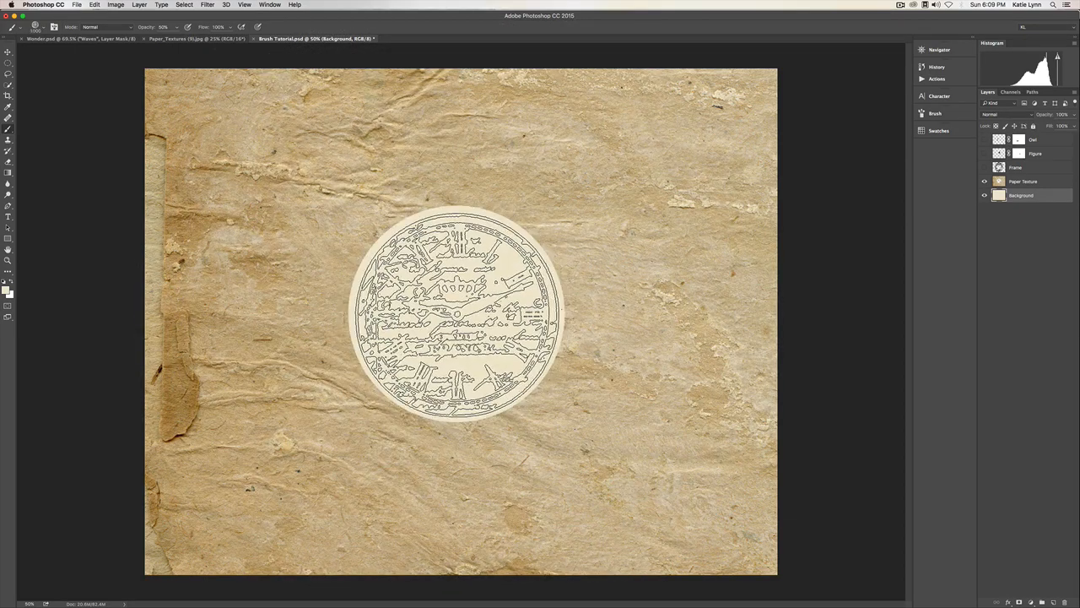
pyautogui.press(']')
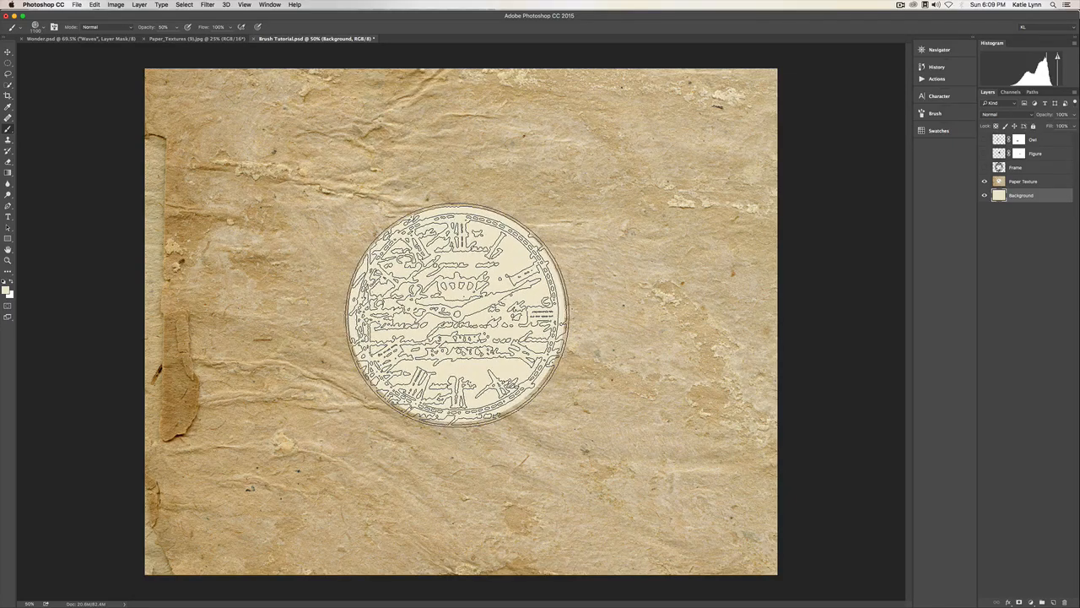
pyautogui.press('[')
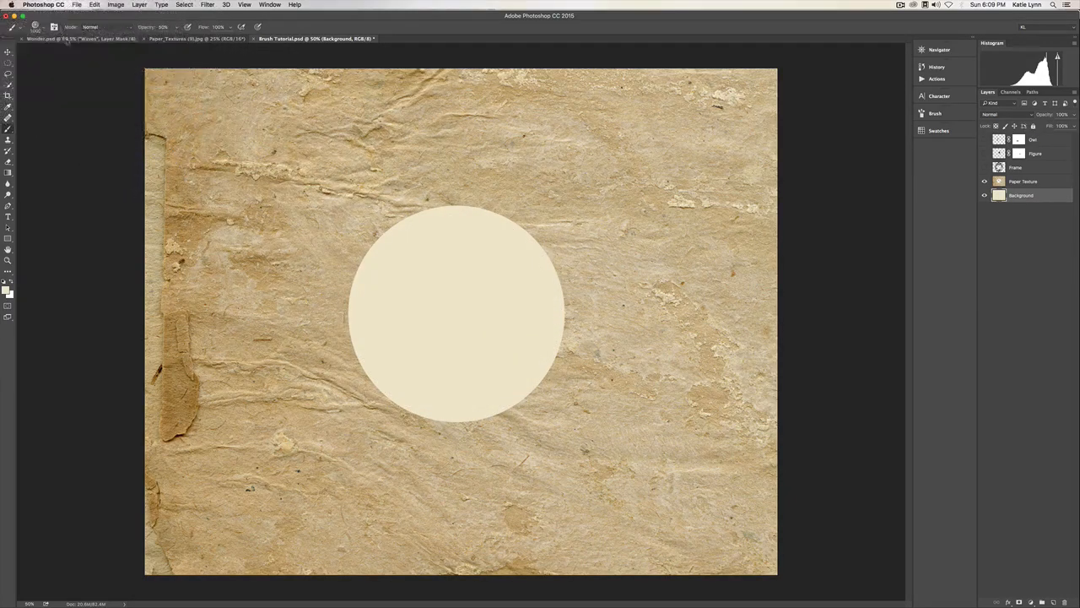
# Set the clock face brush size to exactly 1050 px.
pyautogui.click(43, 28)
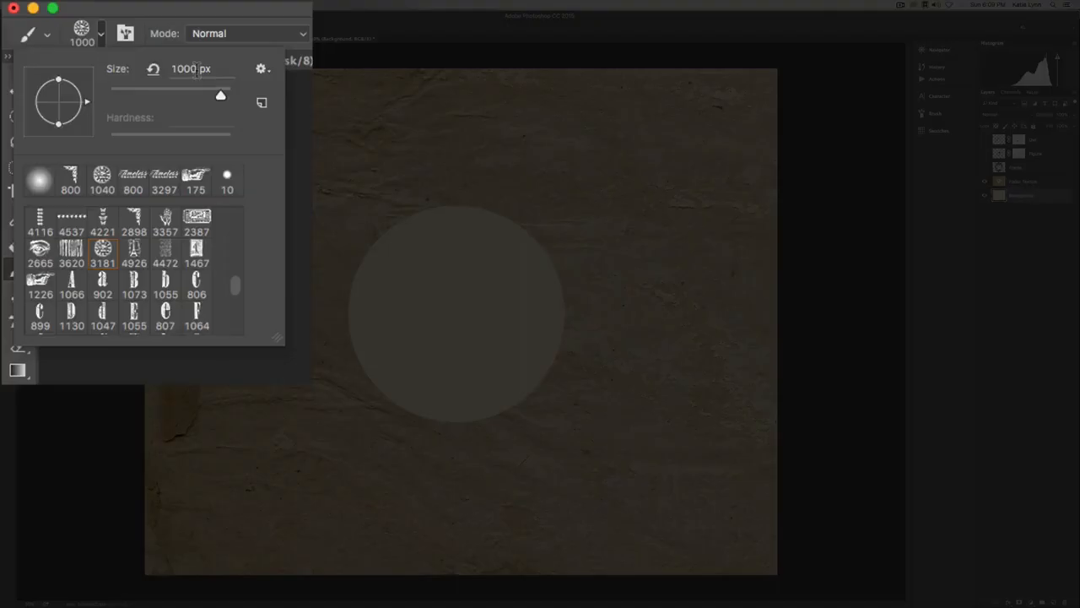
pyautogui.doubleClick(86, 43)
pyautogui.press('Left')
pyautogui.press('Right')
pyautogui.press('Right')
pyautogui.press('Right')
pyautogui.press('Right')
pyautogui.press('BackSpace')
pyautogui.press('BackSpace')
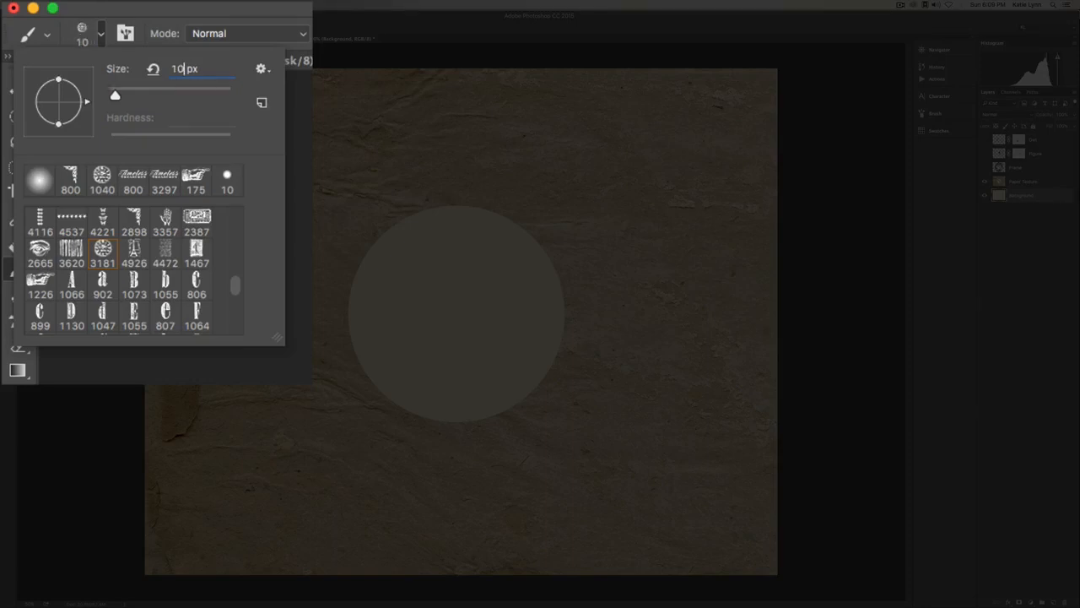
pyautogui.write('5')
pyautogui.write('0')
pyautogui.press('Return')
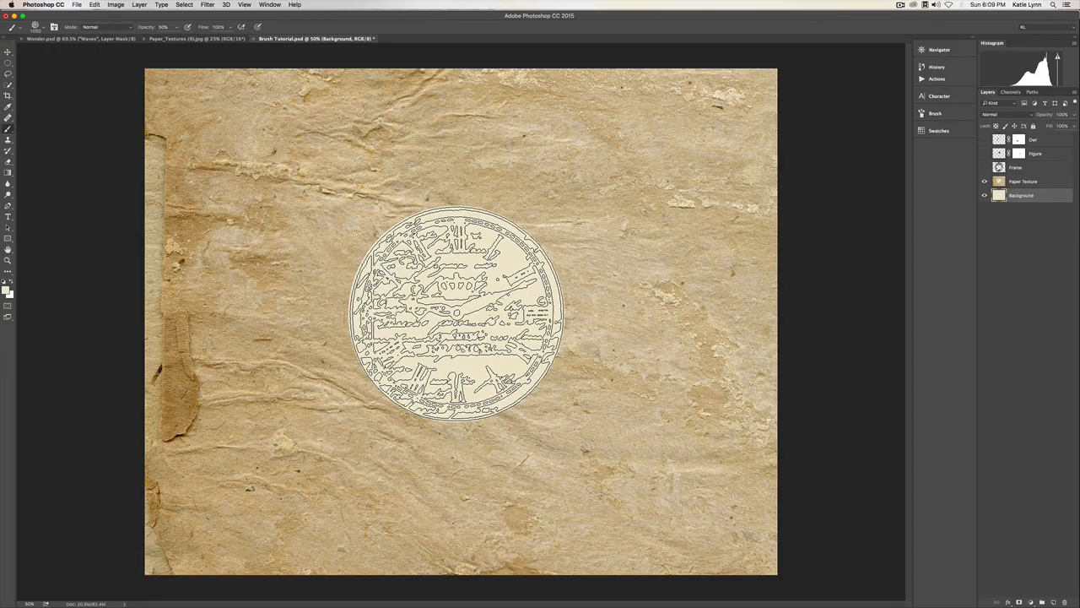
# Reset the colours to the default black and white, and stamp the clock face inside the circular opening on the Background layer, undoing the stamp.
pyautogui.press('d')
pyautogui.click(457, 314)
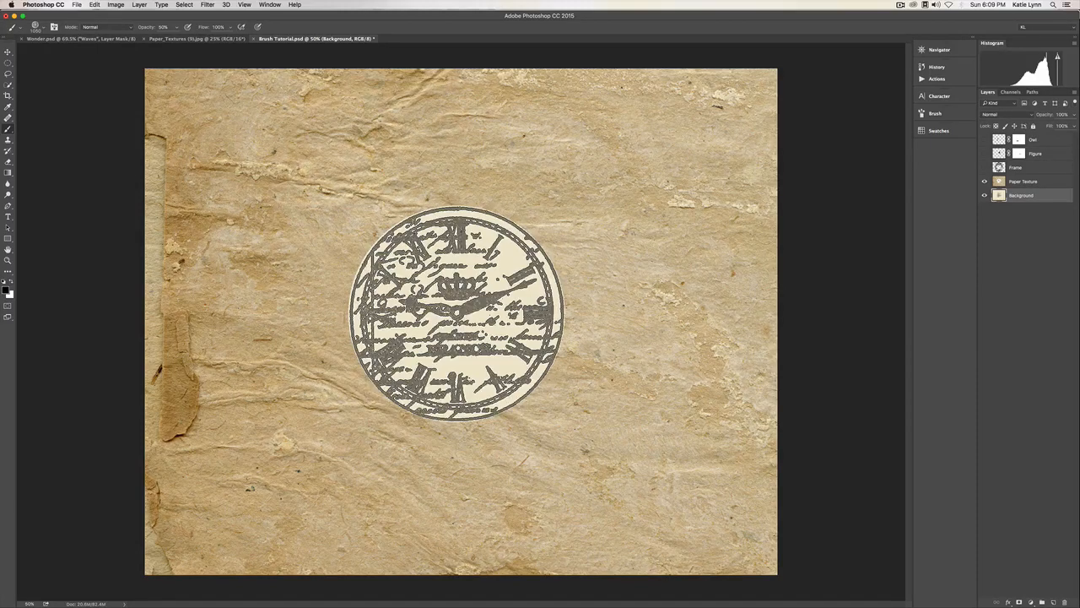
pyautogui.press('super+z')
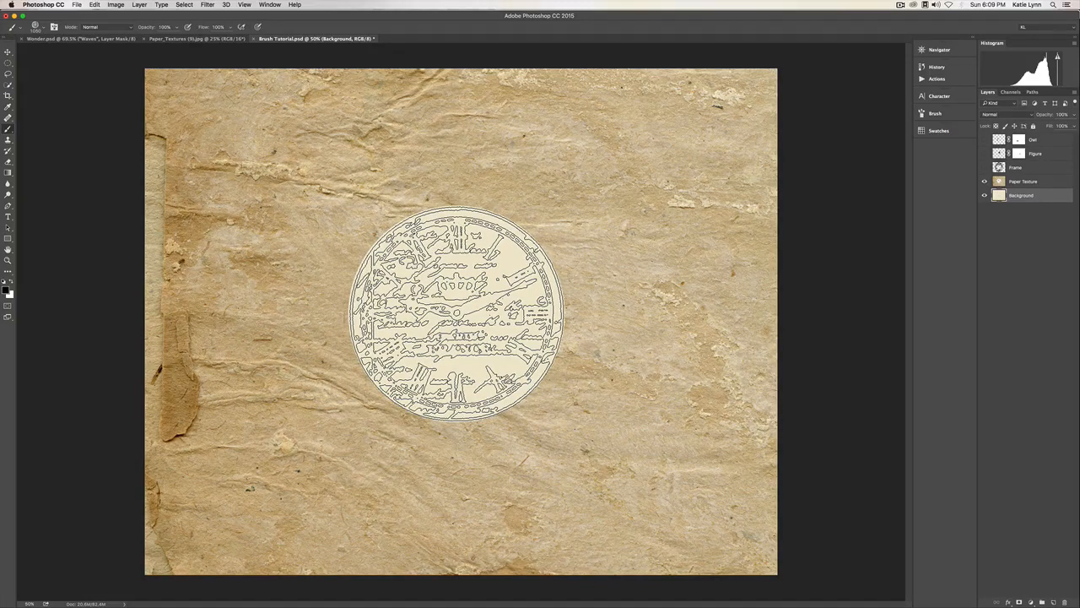
# Stamp a test clock face in black inside the circular opening and change the foreground colour to a dark brown.
pyautogui.click(456, 313)
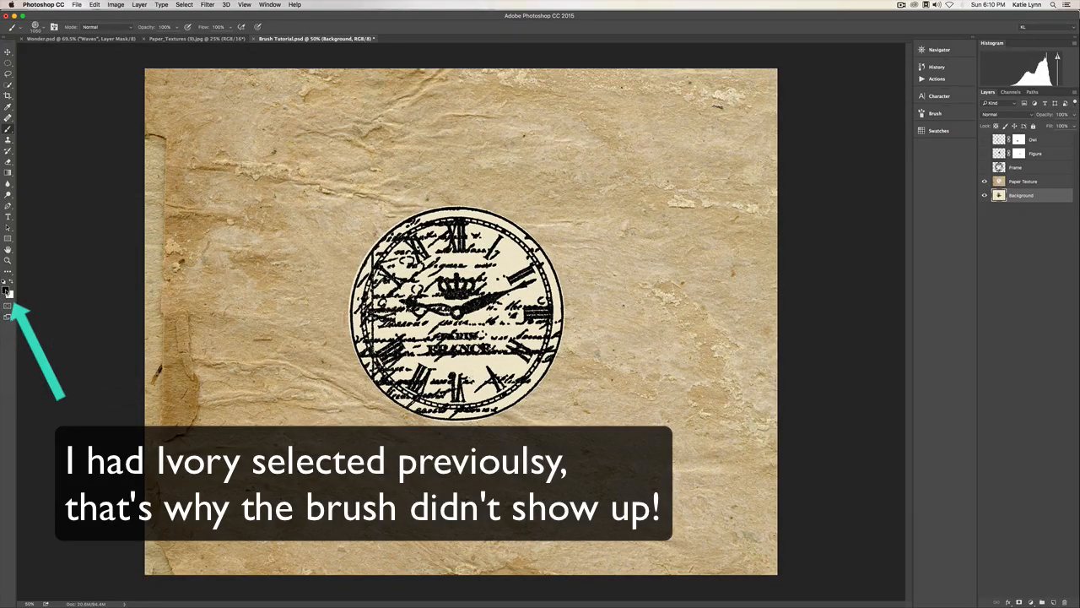
pyautogui.click(6, 291)
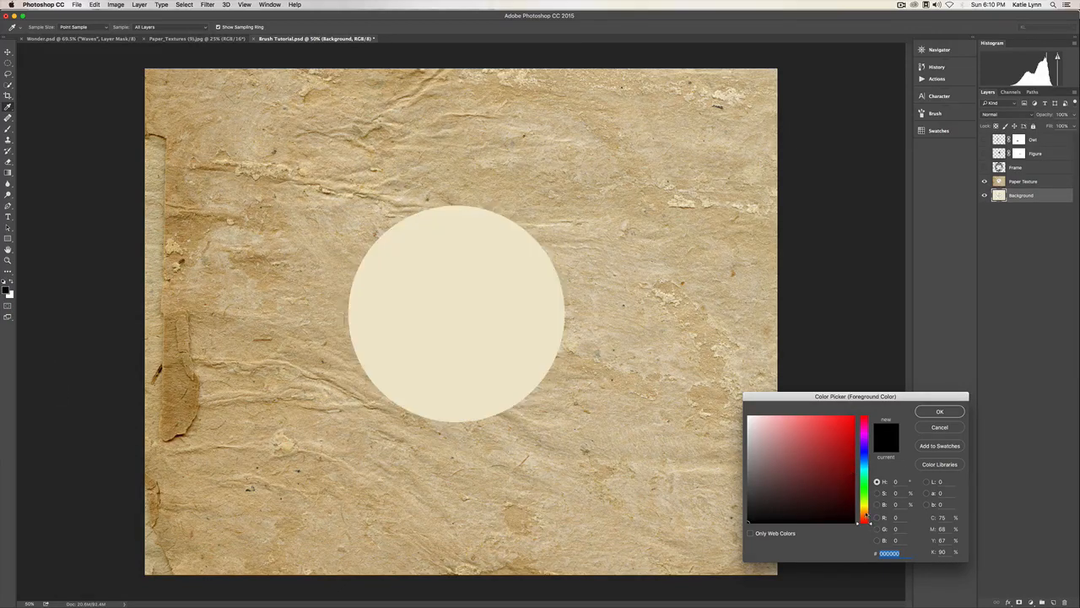
pyautogui.click(864, 511)
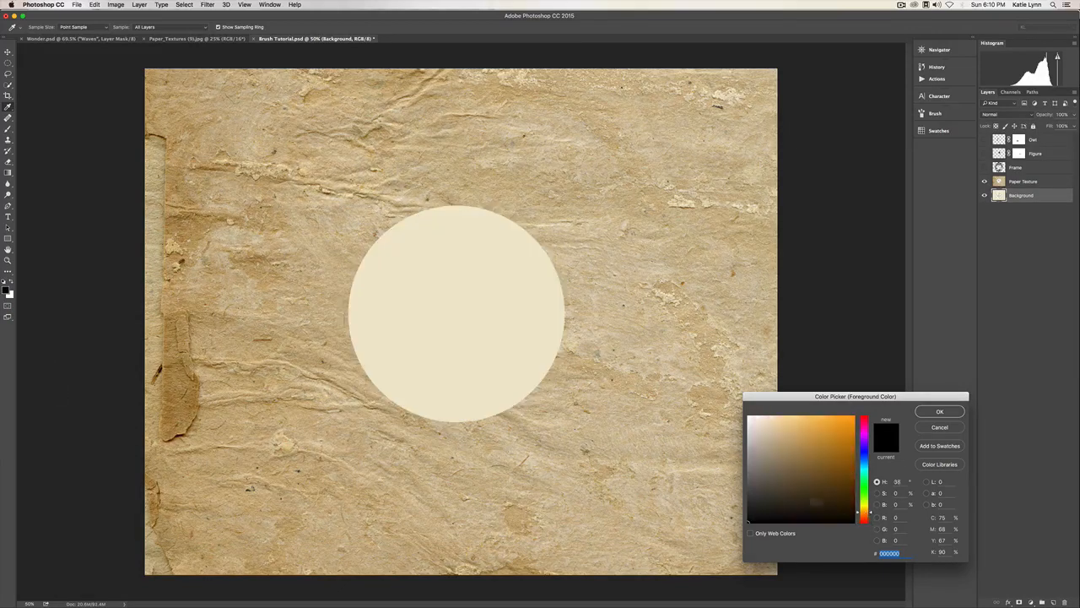
pyautogui.moveTo(774, 503); pyautogui.dragTo(772, 489)
pyautogui.moveTo(844, 480); pyautogui.dragTo(845, 501)
pyautogui.click(939, 411)
# Stamp the clock face in dark brown on the Background layer, view that layer alone, and bring the other layers back.
pyautogui.press('b')
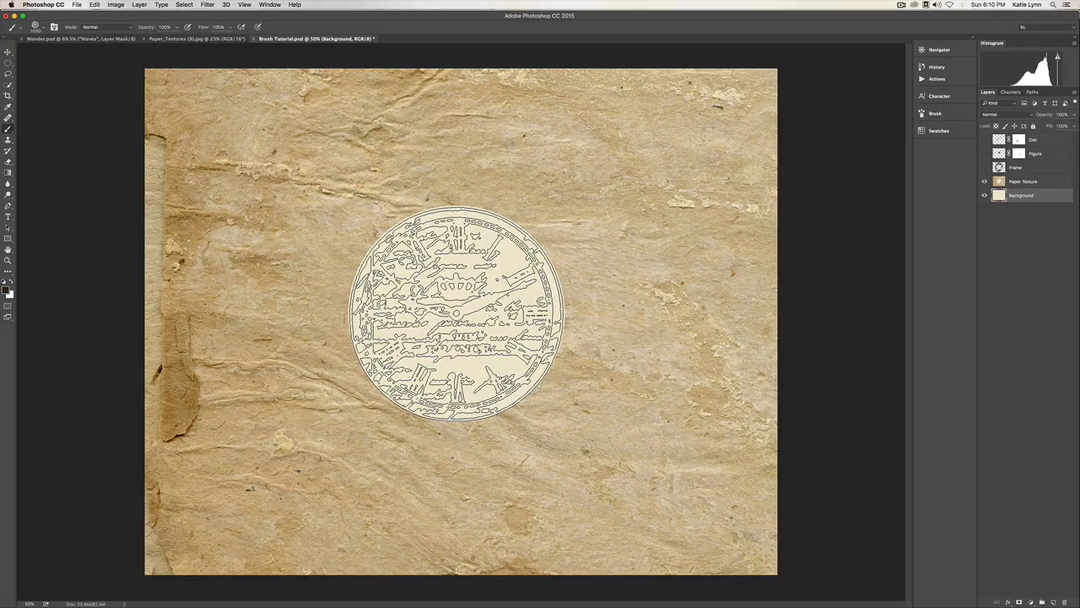
pyautogui.click(457, 314)
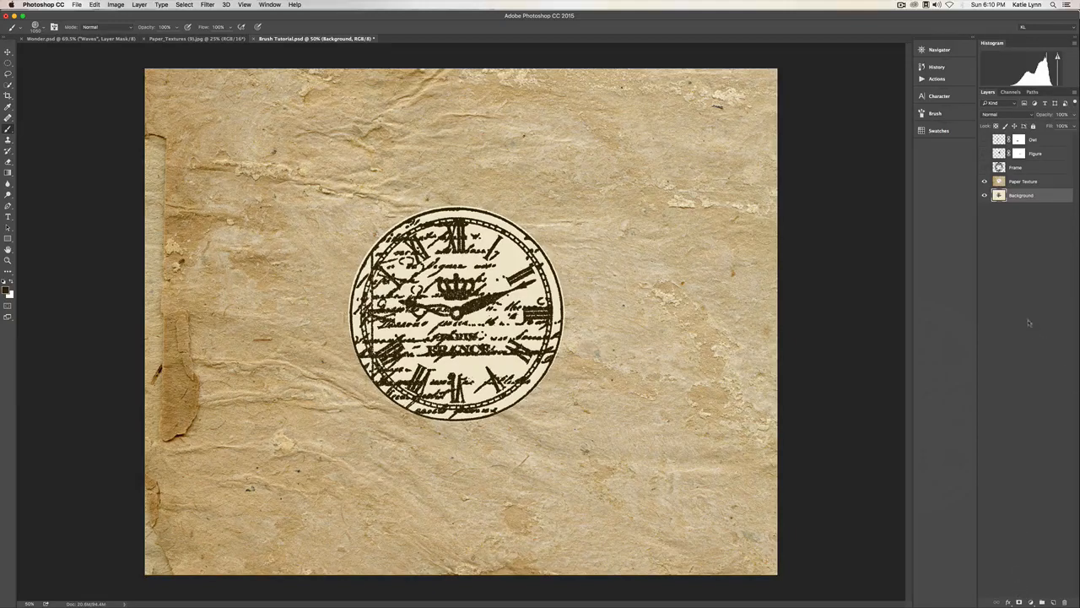
pyautogui.keyDown('alt'); pyautogui.click(985, 195); pyautogui.keyUp('alt')
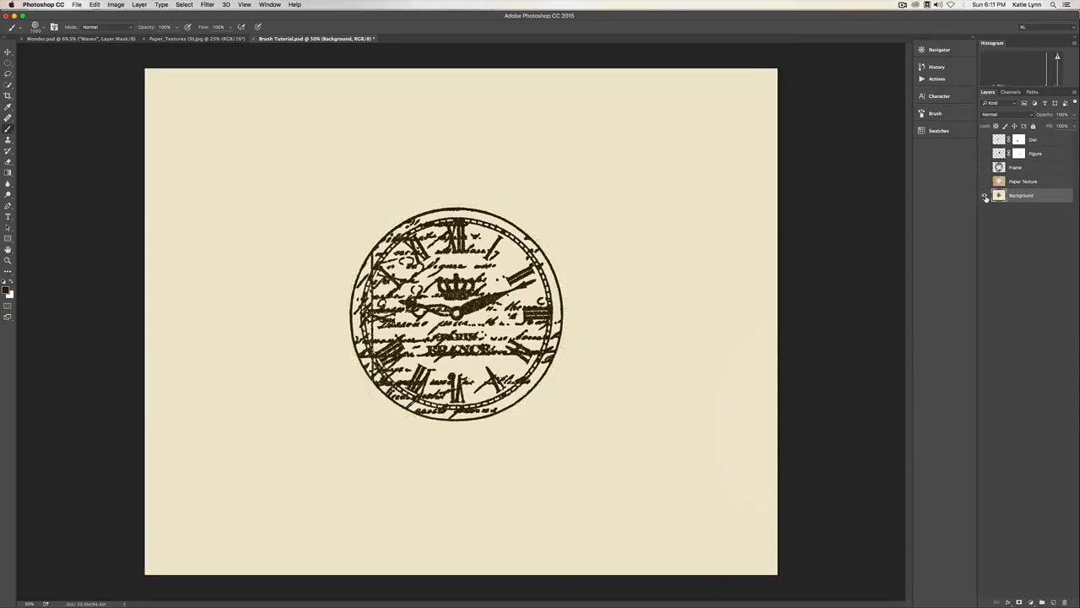
pyautogui.keyDown('alt'); pyautogui.click(984, 196); pyautogui.keyUp('alt')
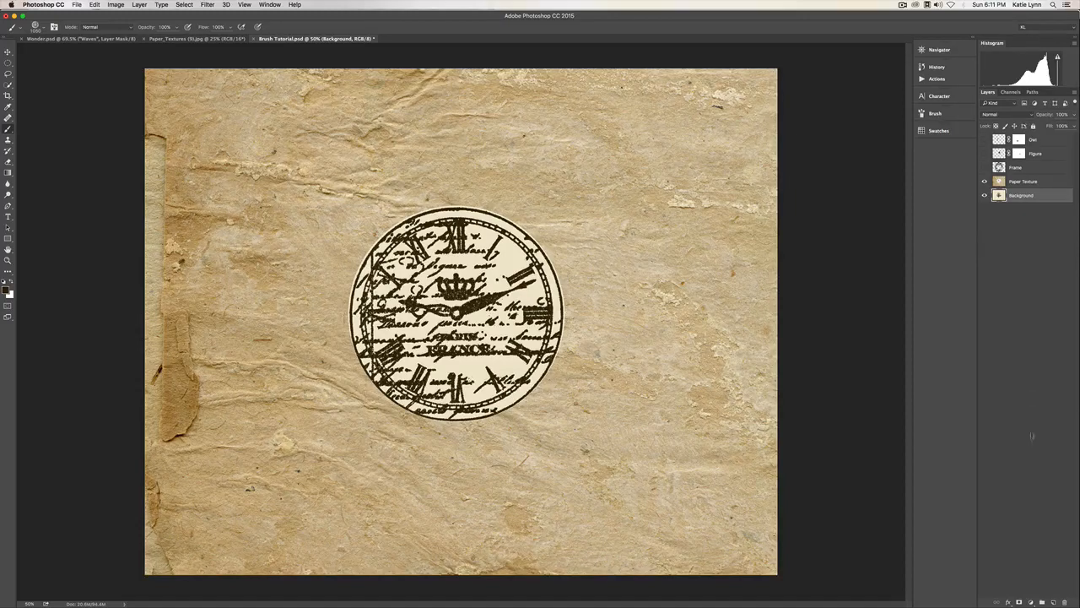
# Create a new layer directly above the Background layer that already holds the clock stamp and name it Clock.
pyautogui.click(1054, 602)
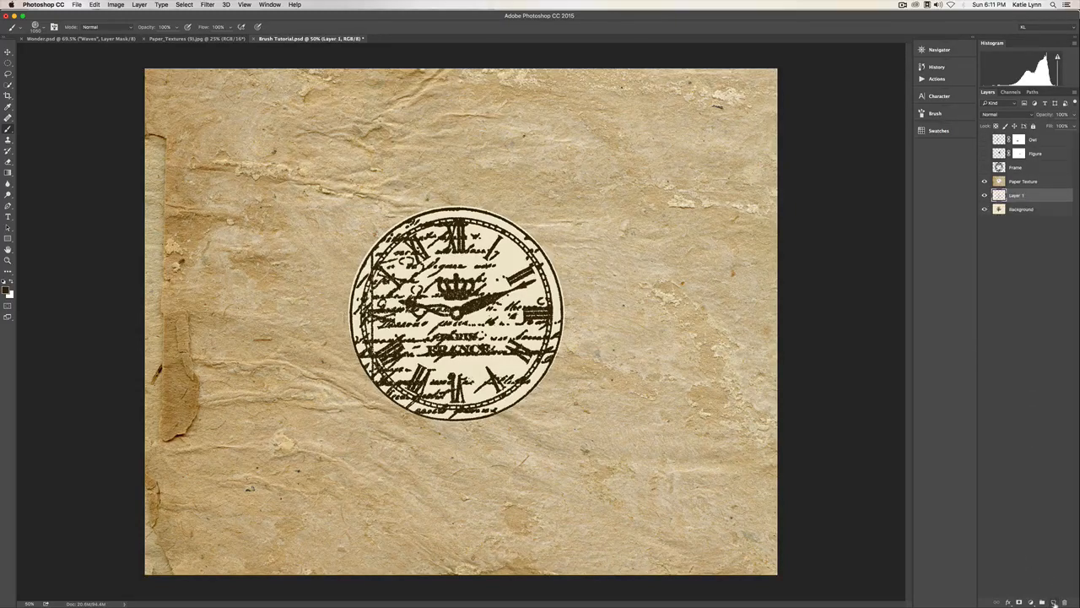
pyautogui.doubleClick(1017, 195)
pyautogui.write('Clock')
pyautogui.press('Return')
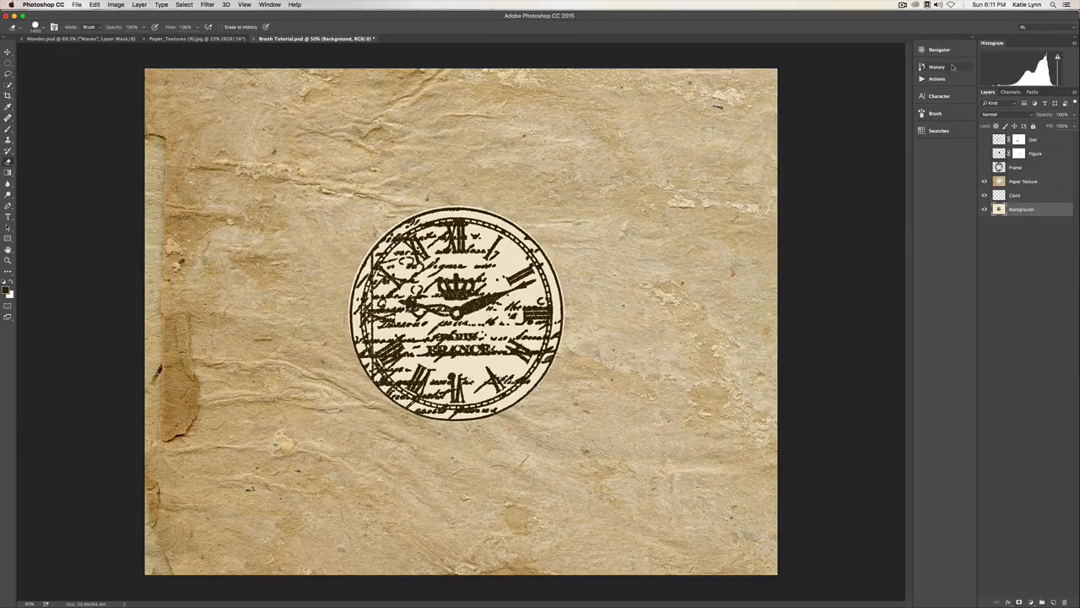
# Step back in the document history to the state before the brown clock face was stamped on the Background layer.
pyautogui.click(953, 67)
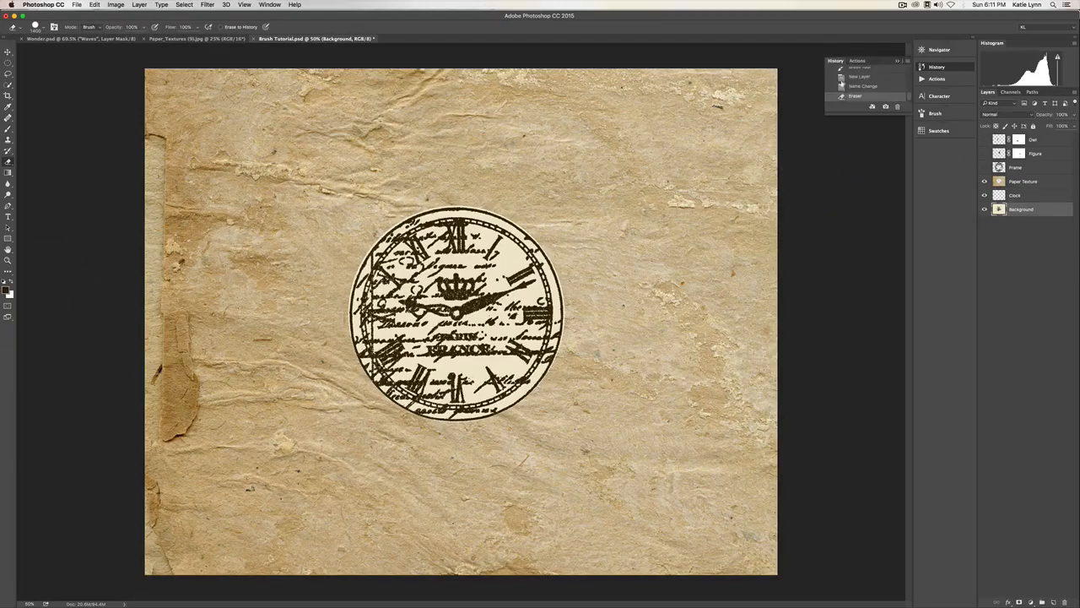
pyautogui.scroll(2, 841, 83)
pyautogui.scroll(2, 841, 83)
pyautogui.click(857, 72)
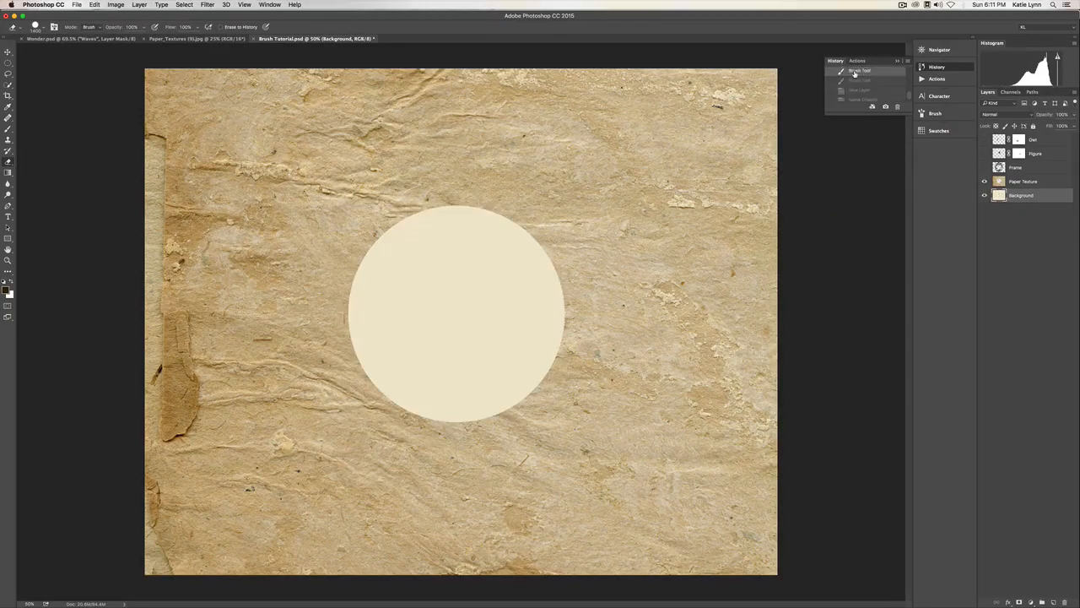
pyautogui.click(899, 60)
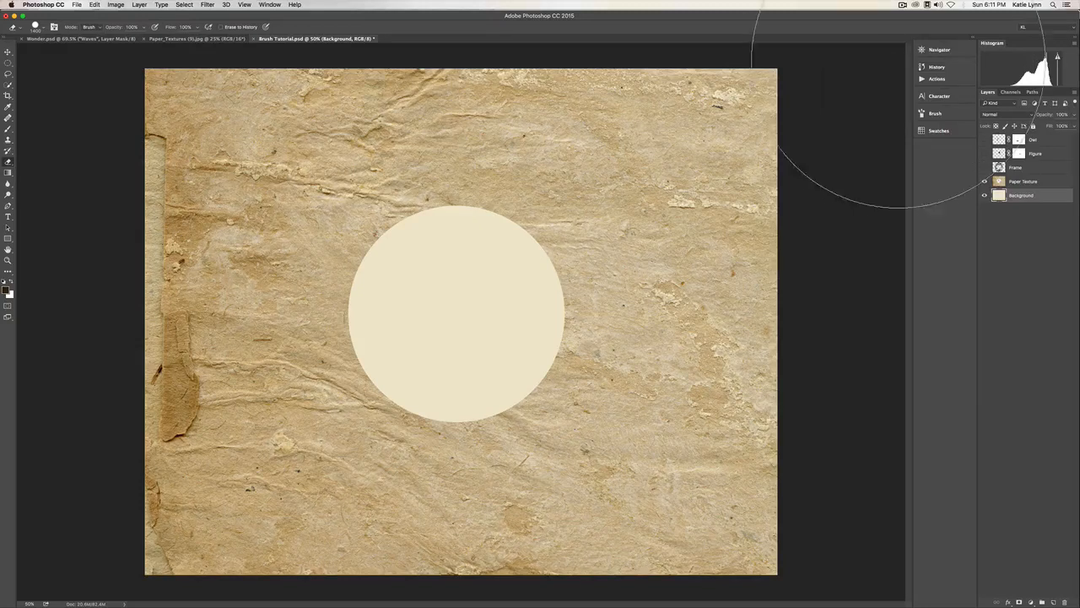
# Add a new layer named Clock above the Background and stamp the dark brown clock face on it inside the circular opening.
pyautogui.click(1053, 602)
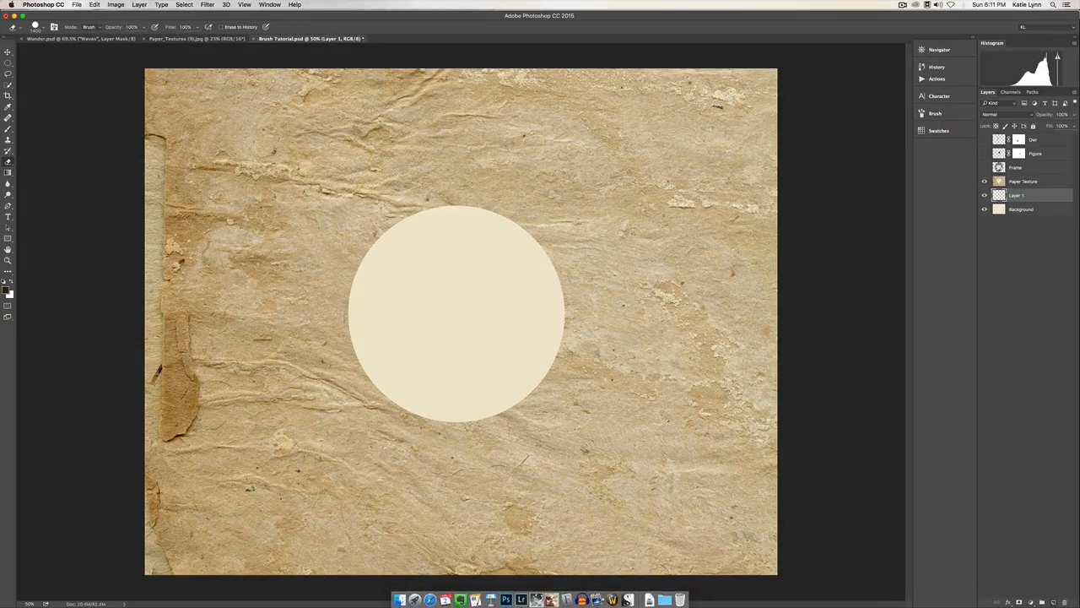
pyautogui.doubleClick(1019, 193)
pyautogui.write('c')
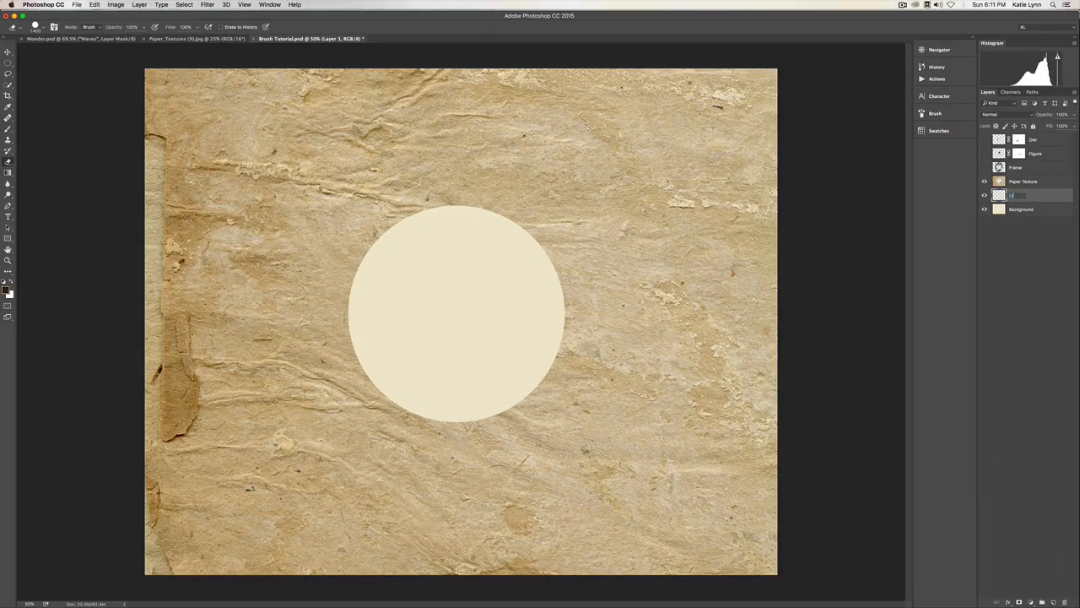
pyautogui.write('lock')
pyautogui.press('Return')
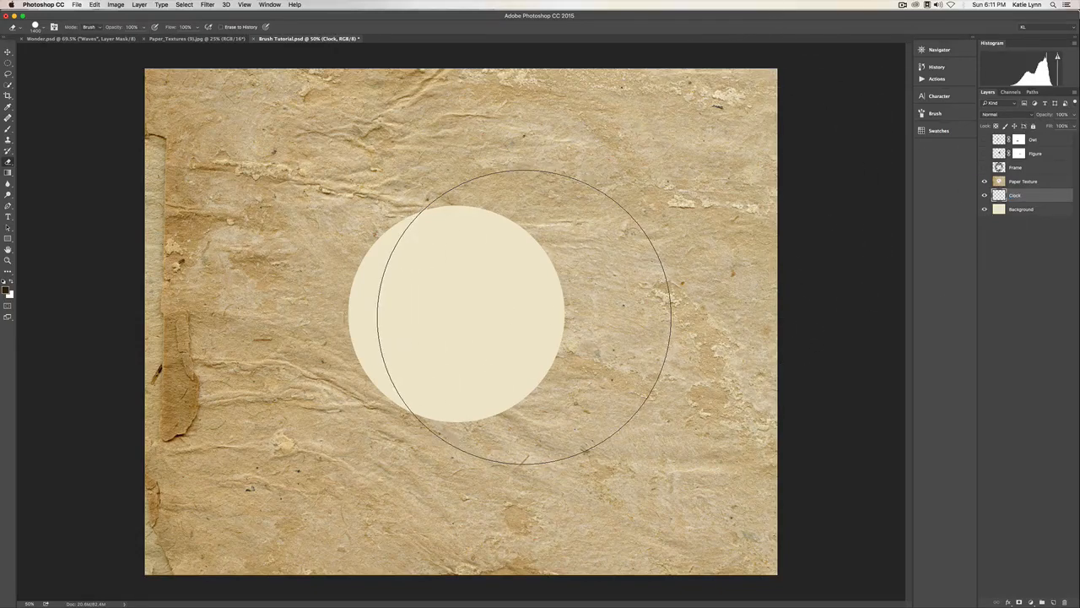
pyautogui.press('b')
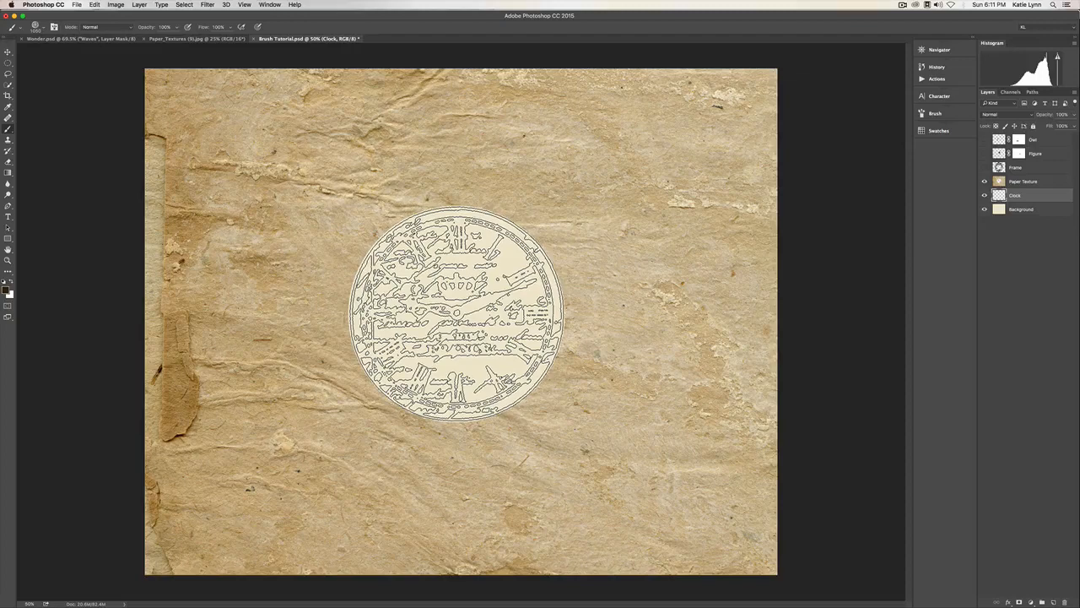
pyautogui.click(457, 313)
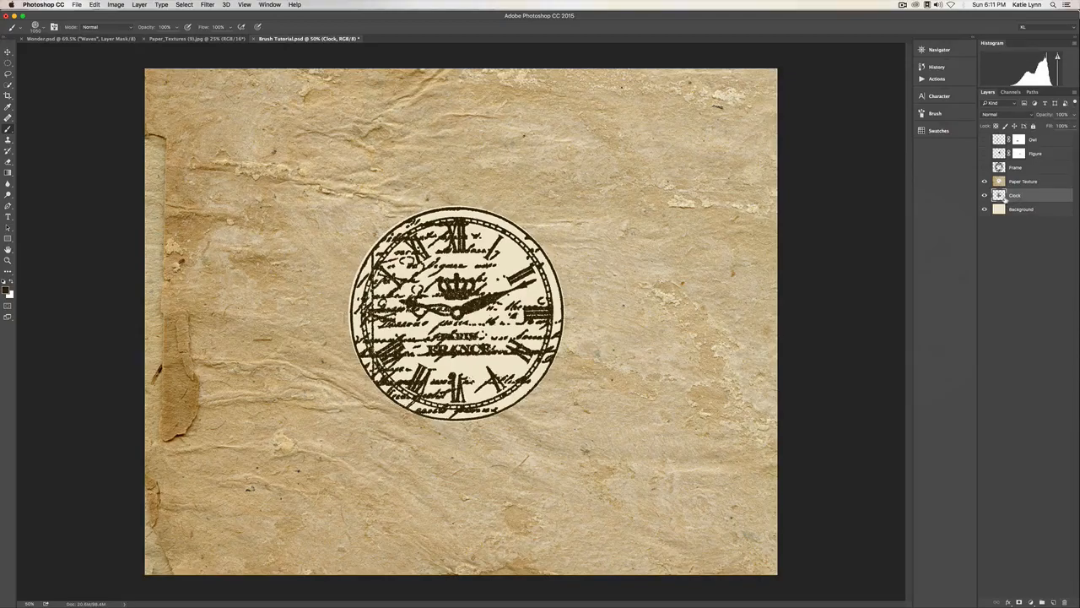
# Add a Pattern Overlay to the Clock layer and choose a brown-gold glitter pattern for it.
pyautogui.click(1008, 602)
pyautogui.click(976, 519)
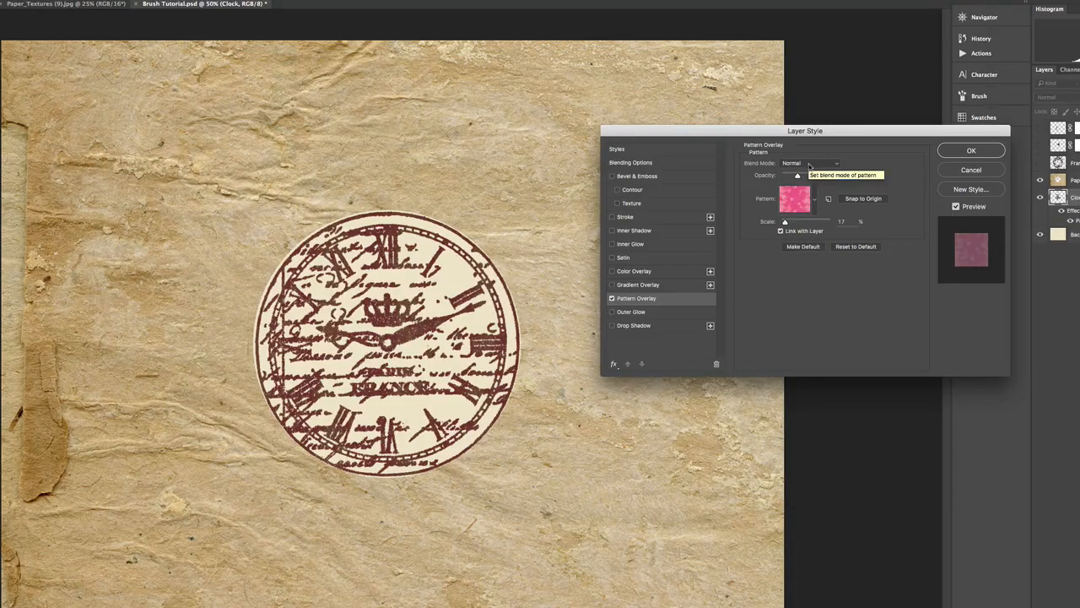
pyautogui.click(815, 199)
pyautogui.scroll(-10, 801, 250)
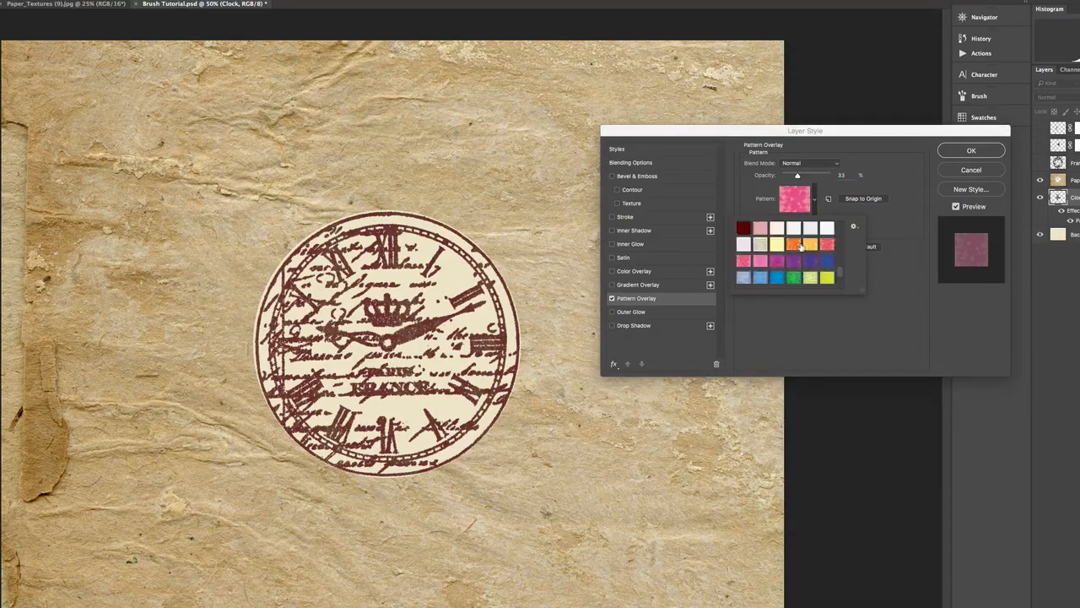
pyautogui.scroll(-3, 799, 255)
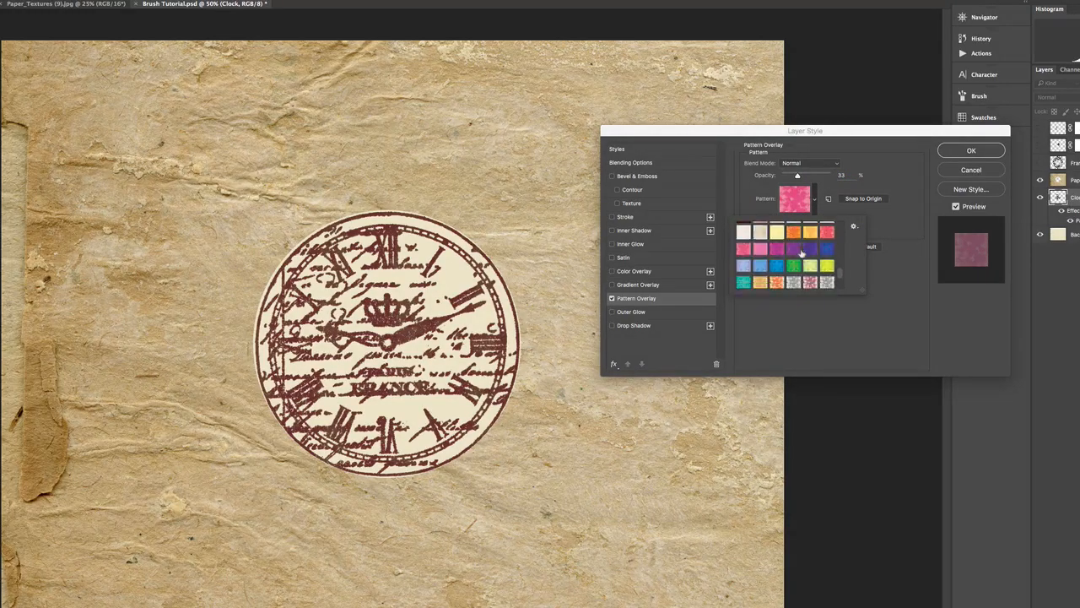
pyautogui.scroll(-3, 802, 251)
pyautogui.scroll(-4, 775, 271)
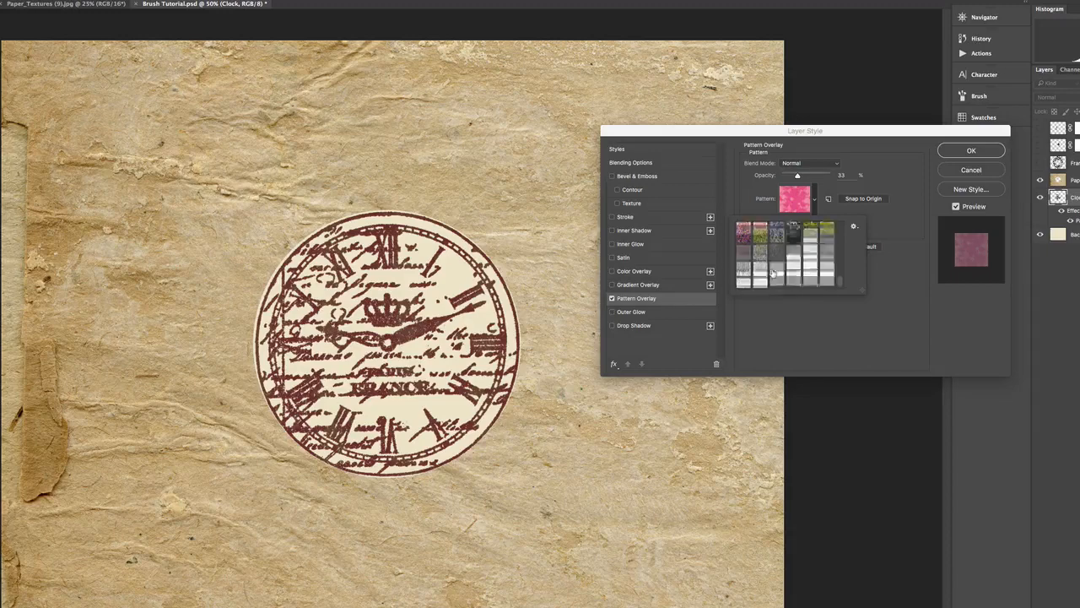
pyautogui.scroll(5, 775, 271)
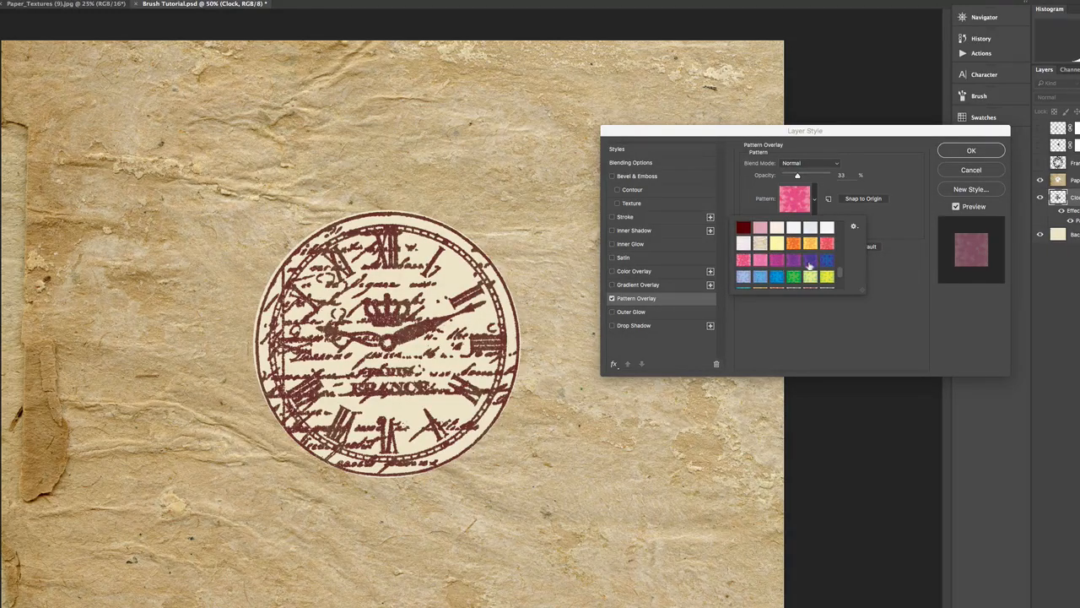
pyautogui.scroll(-5, 809, 265)
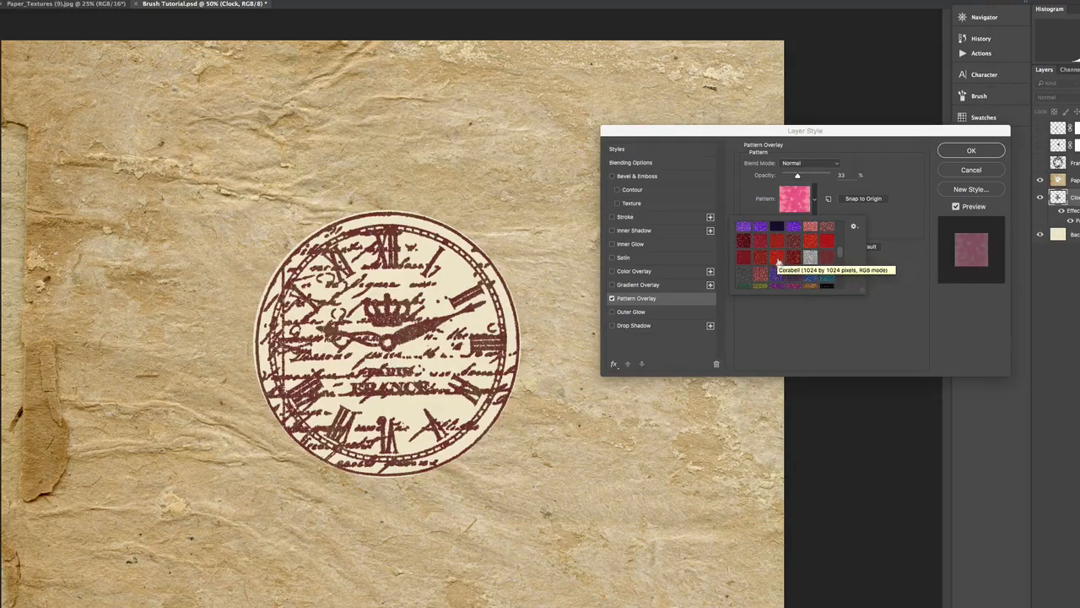
pyautogui.scroll(-5, 805, 259)
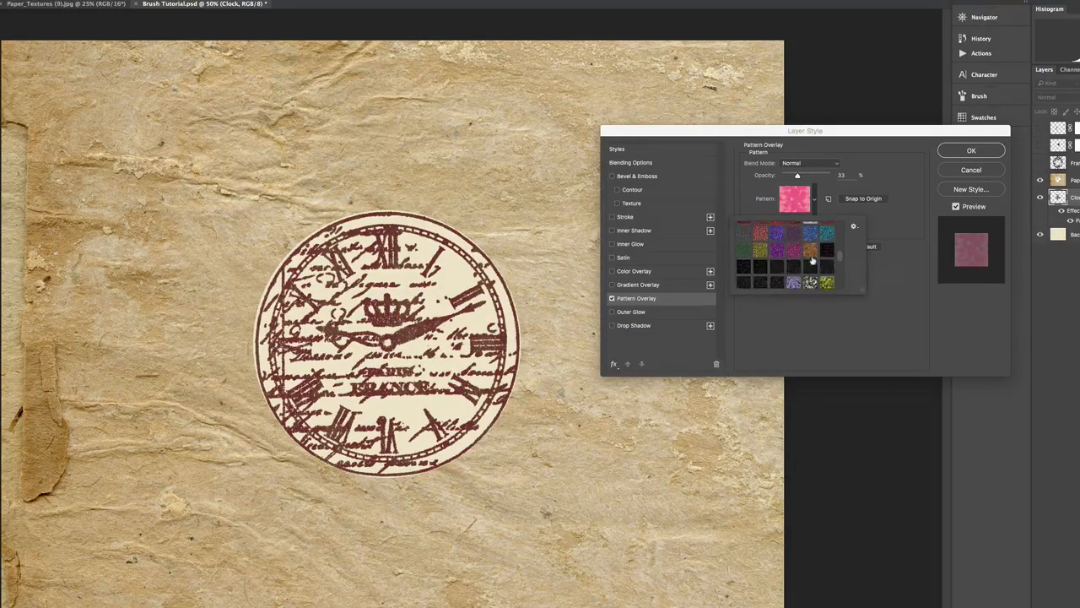
pyautogui.scroll(-10, 812, 260)
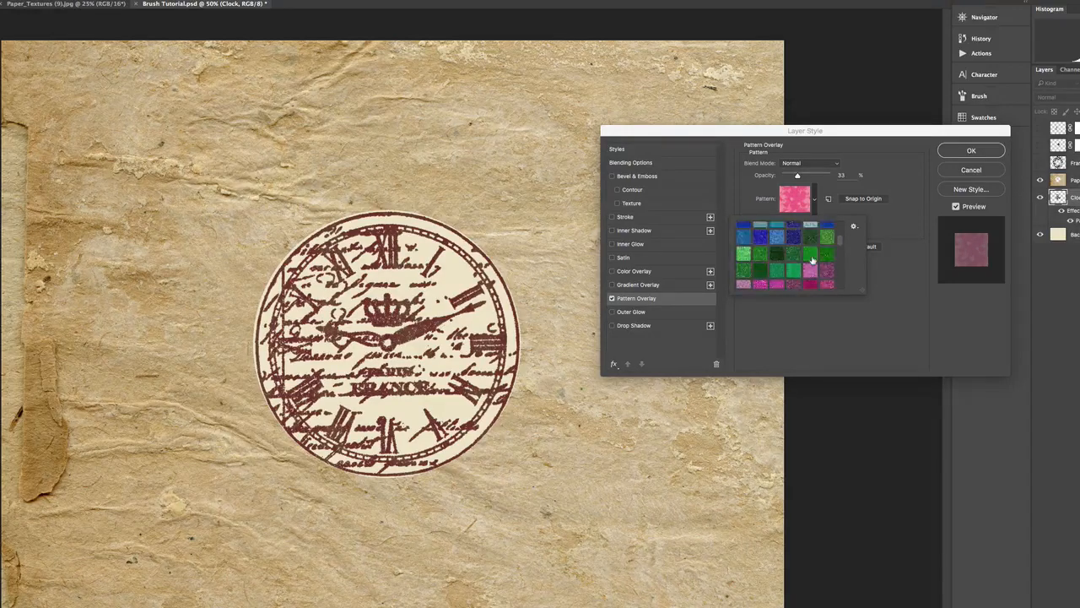
pyautogui.scroll(-3, 811, 260)
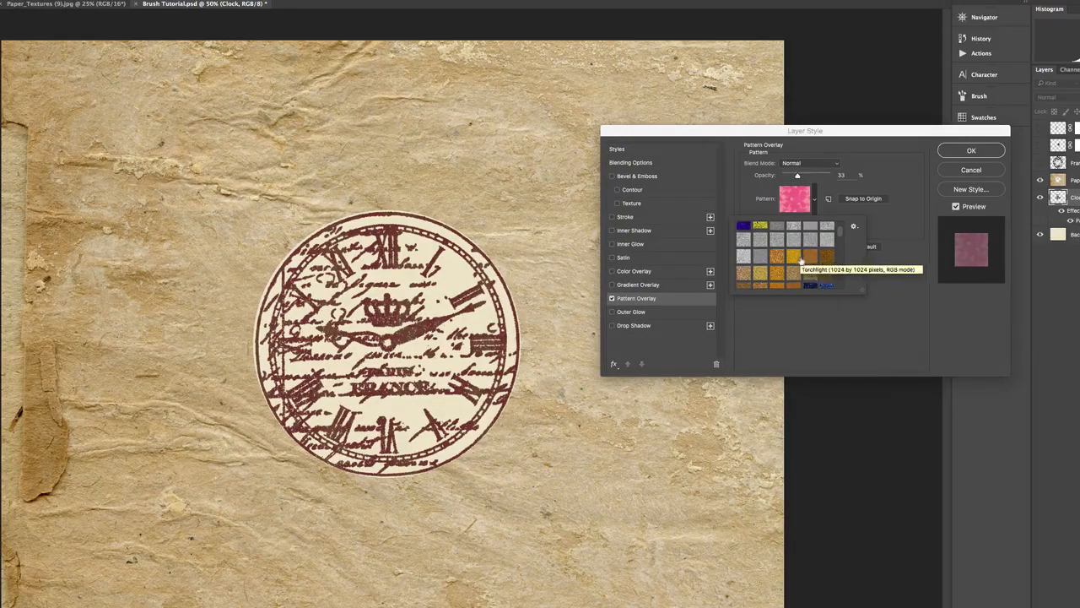
pyautogui.scroll(-1, 802, 261)
pyautogui.scroll(-1, 801, 261)
pyautogui.click(830, 244)
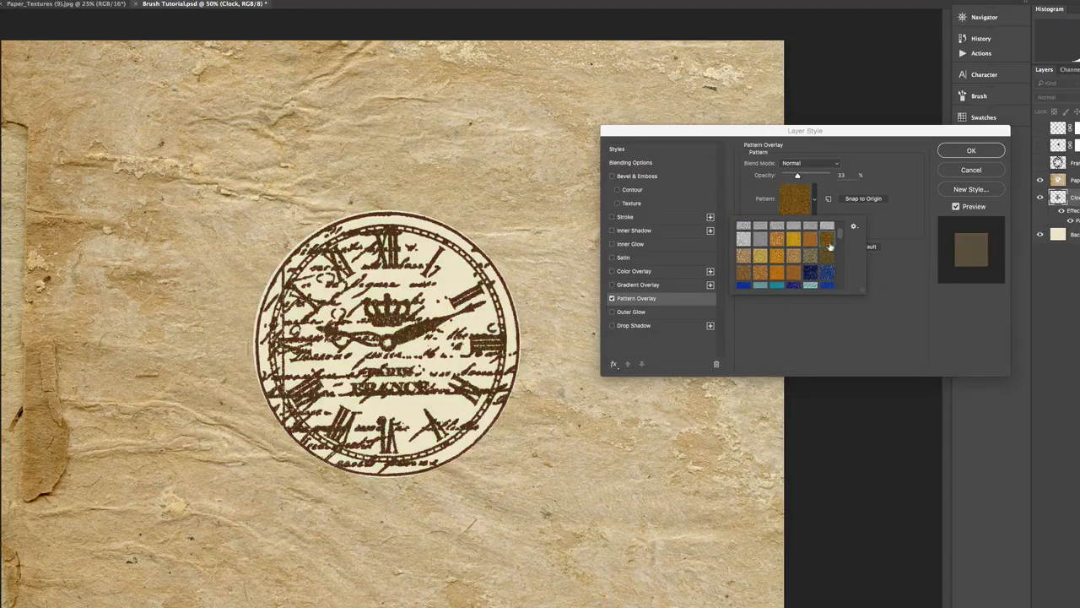
pyautogui.click(745, 273)
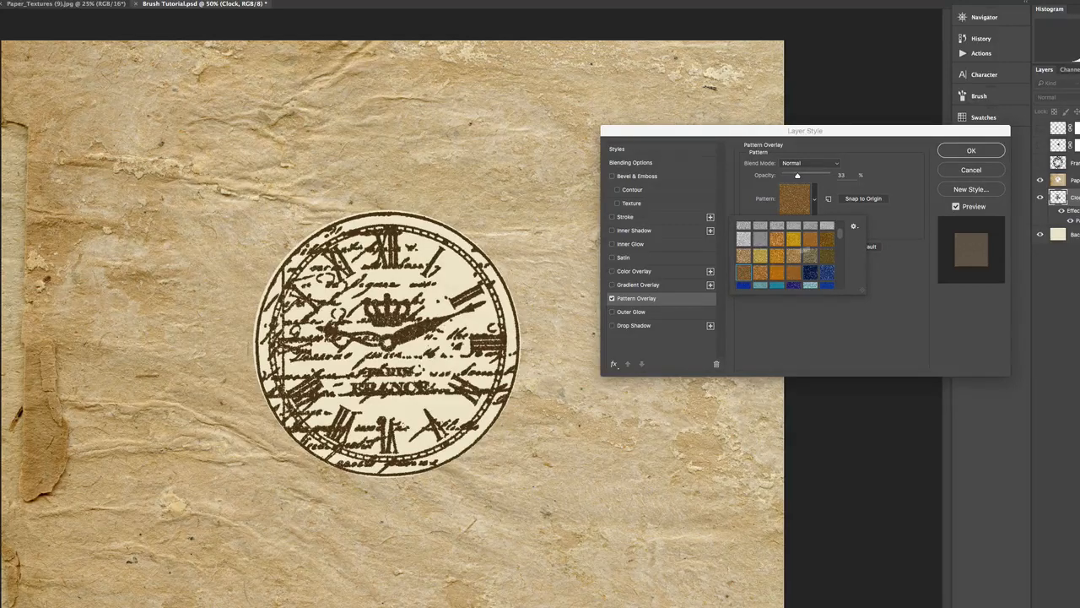
pyautogui.click(830, 214)
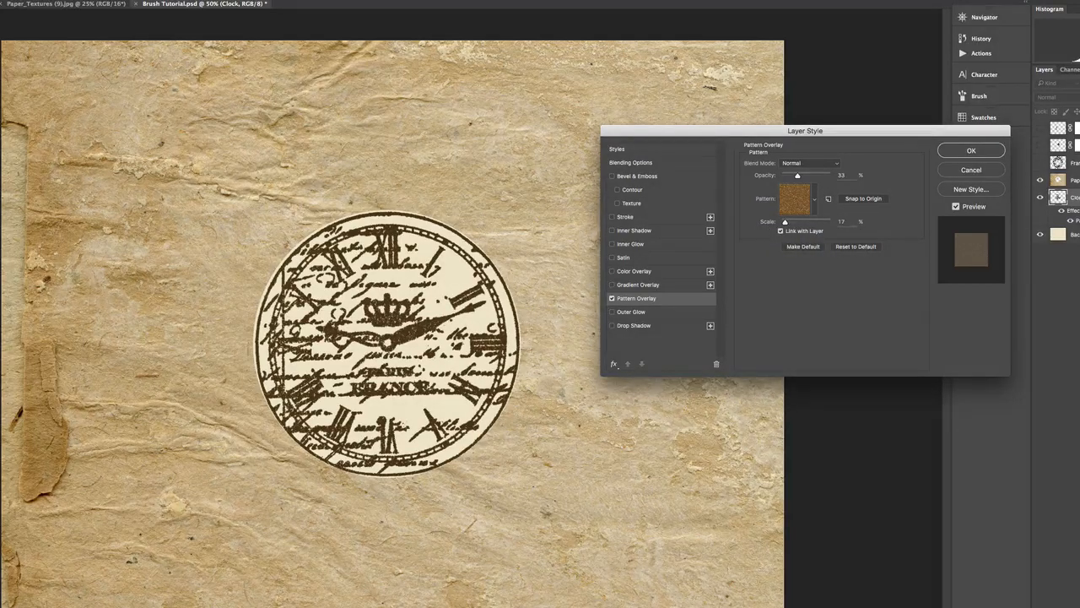
# Set the scale of the Clock layer's overlay pattern to 100% and apply the layer style.
pyautogui.click(840, 221)
pyautogui.write('100')
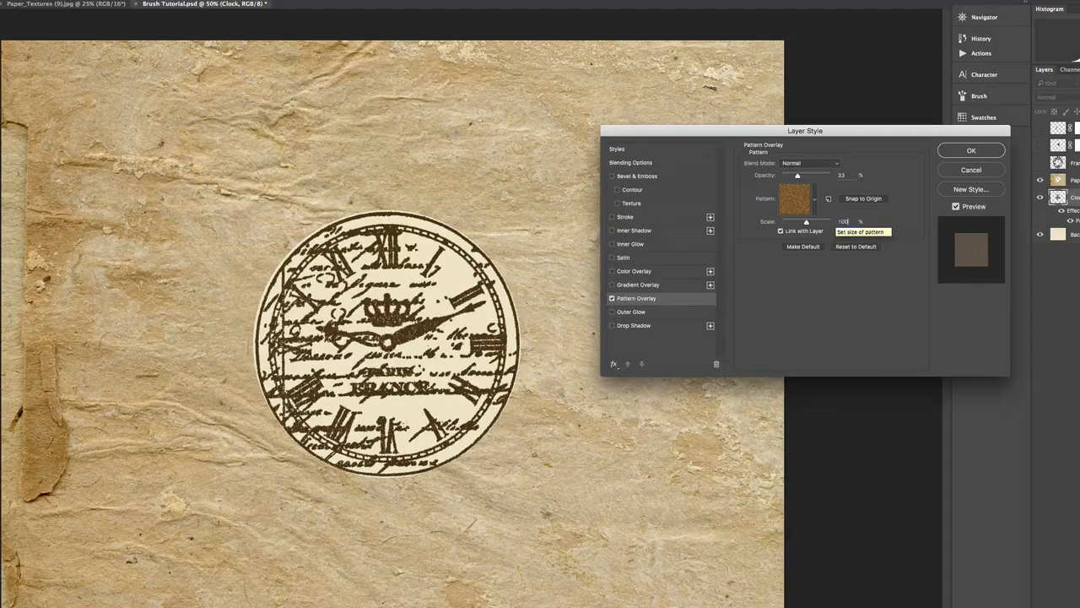
pyautogui.press('Return')
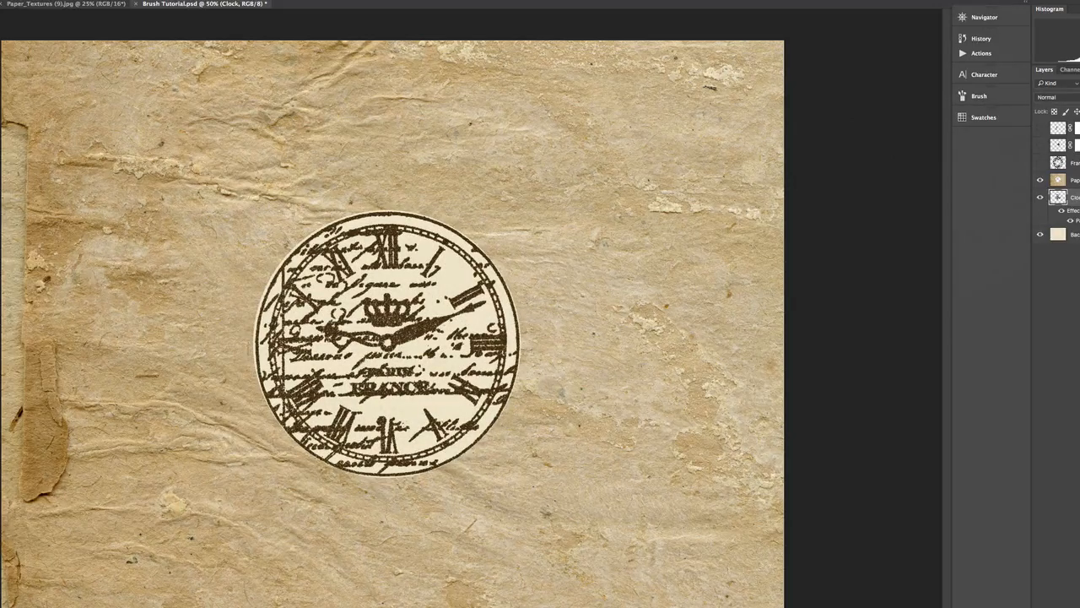
# Reopen the Clock layer's Pattern Overlay, raise its opacity to 74%, reduce it slightly from there, and apply the change.
pyautogui.doubleClick(1077, 220)
pyautogui.moveTo(785, 135); pyautogui.dragTo(687, 122)
pyautogui.moveTo(713, 163)
pyautogui.mouseDown()
pyautogui.moveTo(731, 165)
pyautogui.moveTo(719, 164)
pyautogui.mouseUp()
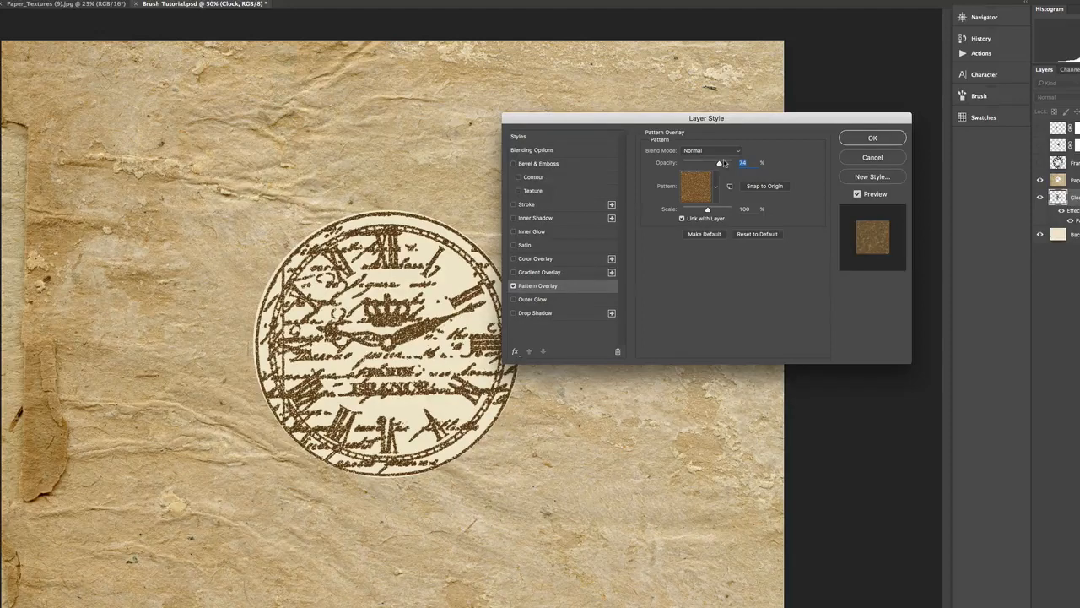
pyautogui.moveTo(724, 163)
pyautogui.mouseDown()
pyautogui.moveTo(673, 166)
pyautogui.moveTo(715, 174)
pyautogui.mouseUp()
pyautogui.click(890, 138)
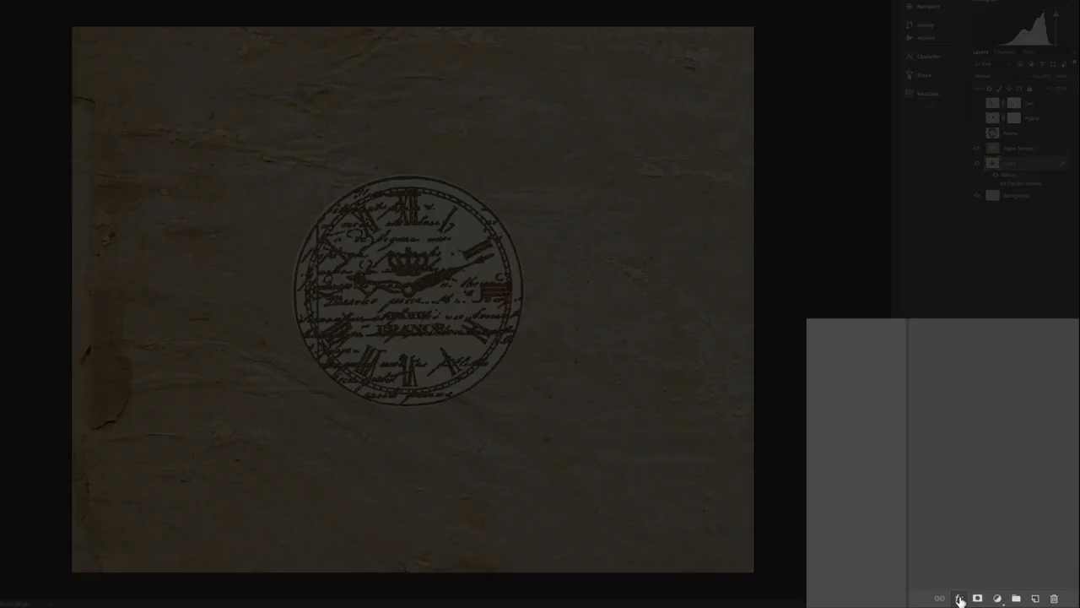
# Add a Bevel & Emboss effect to the Clock layer and move its settings clear of the clock face.
pyautogui.click(960, 599)
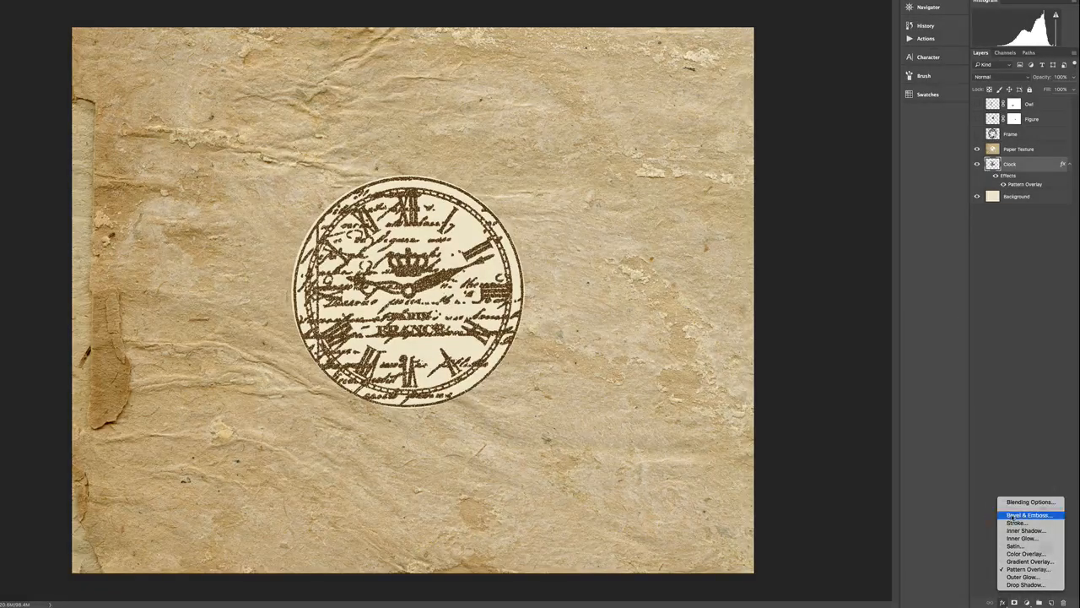
pyautogui.click(1021, 515)
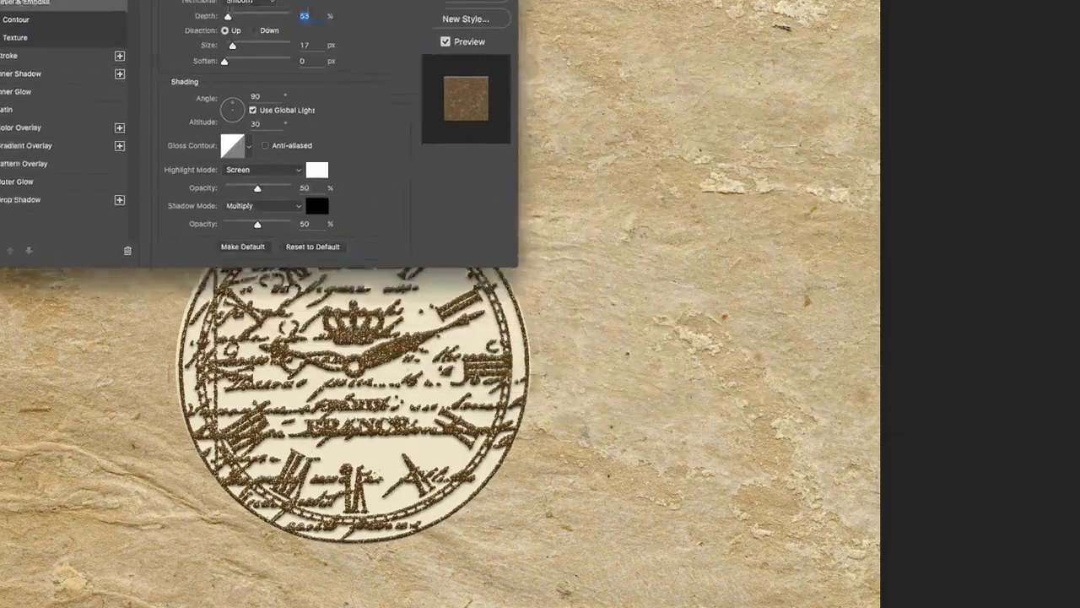
pyautogui.moveTo(315, 184); pyautogui.dragTo(60, 178)
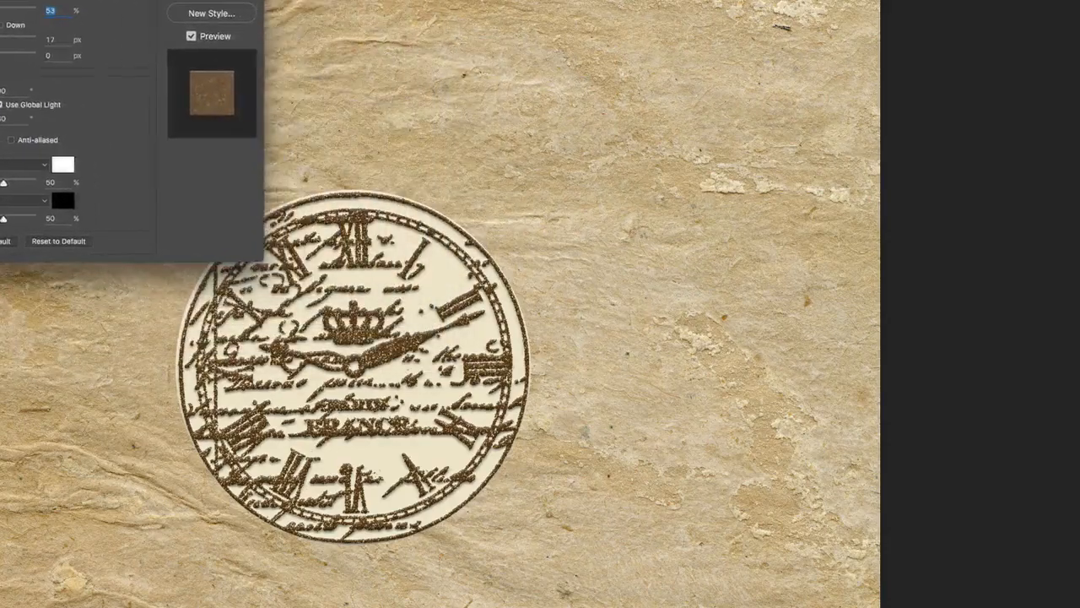
pyautogui.moveTo(98, 0); pyautogui.dragTo(908, 18)
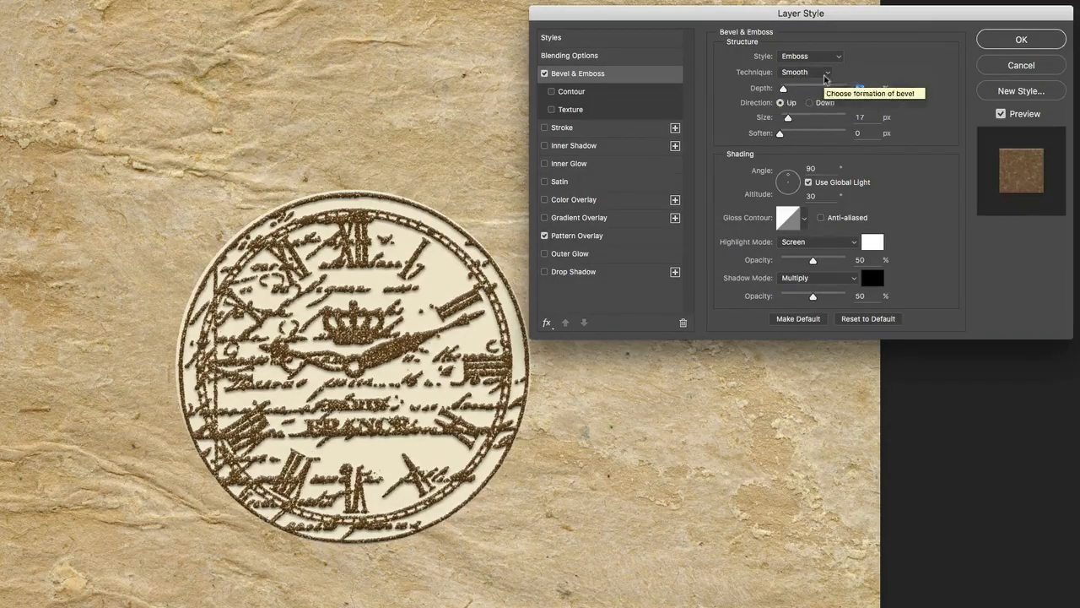
# Try the Outer Bevel, Pillow Emboss and Stroke Emboss styles on the clock's bevel and return to Emboss.
pyautogui.click(801, 57)
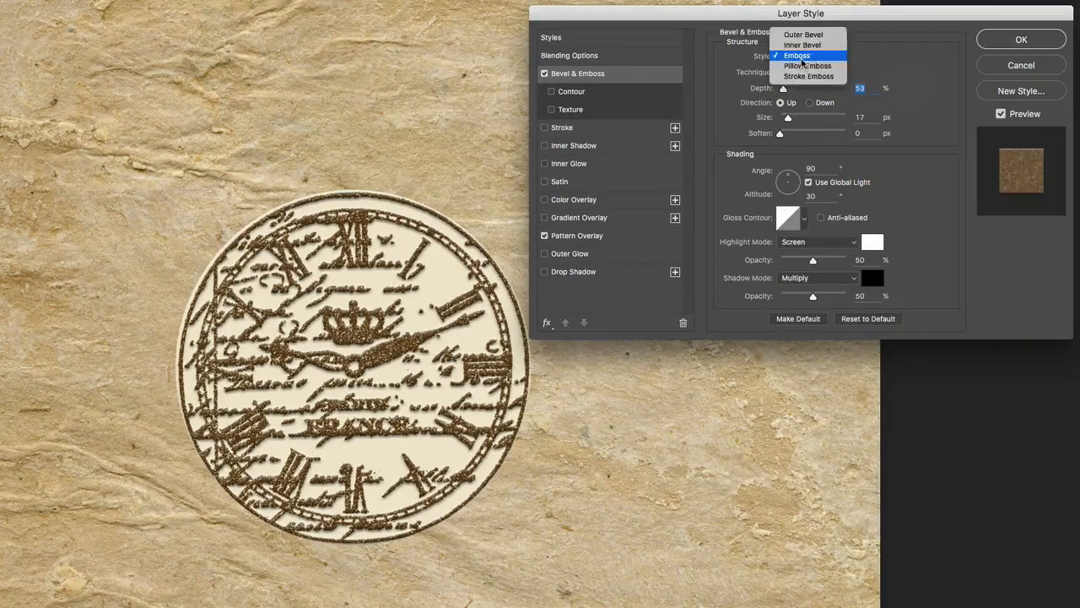
pyautogui.click(806, 32)
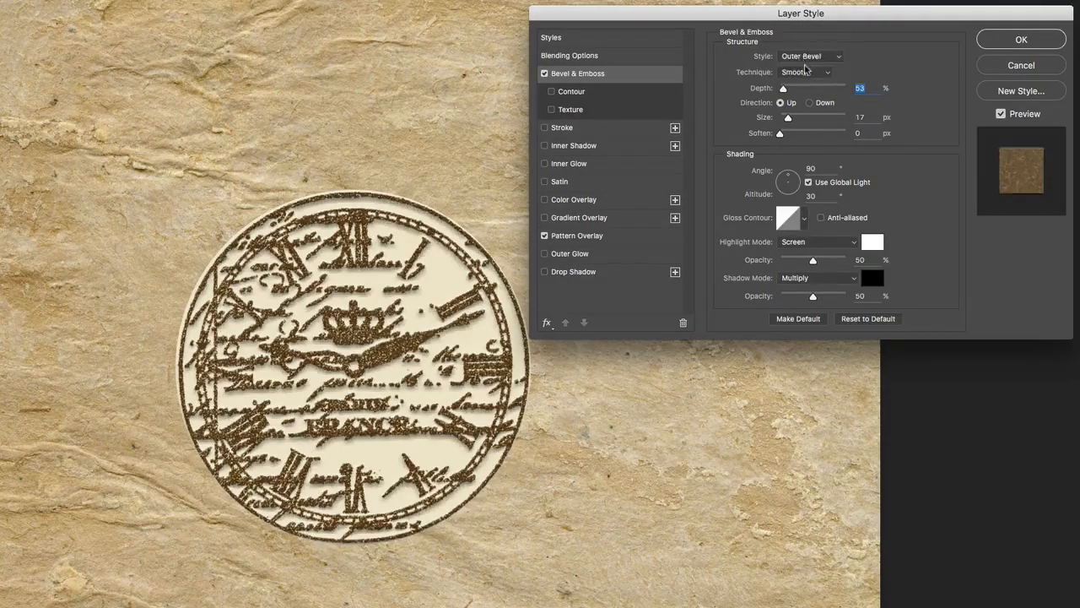
pyautogui.click(805, 56)
pyautogui.click(810, 87)
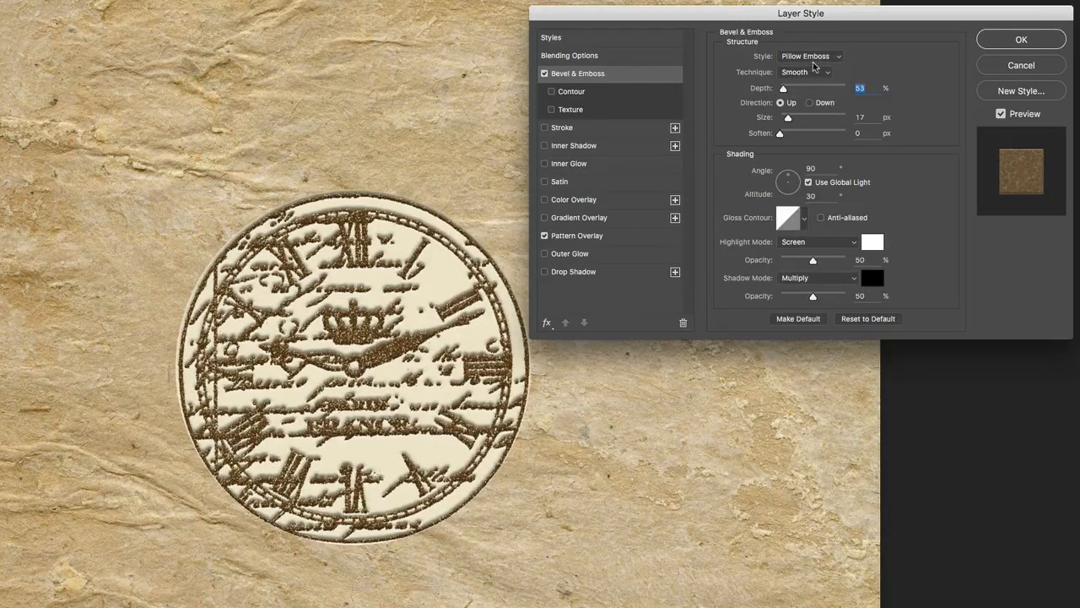
pyautogui.click(815, 57)
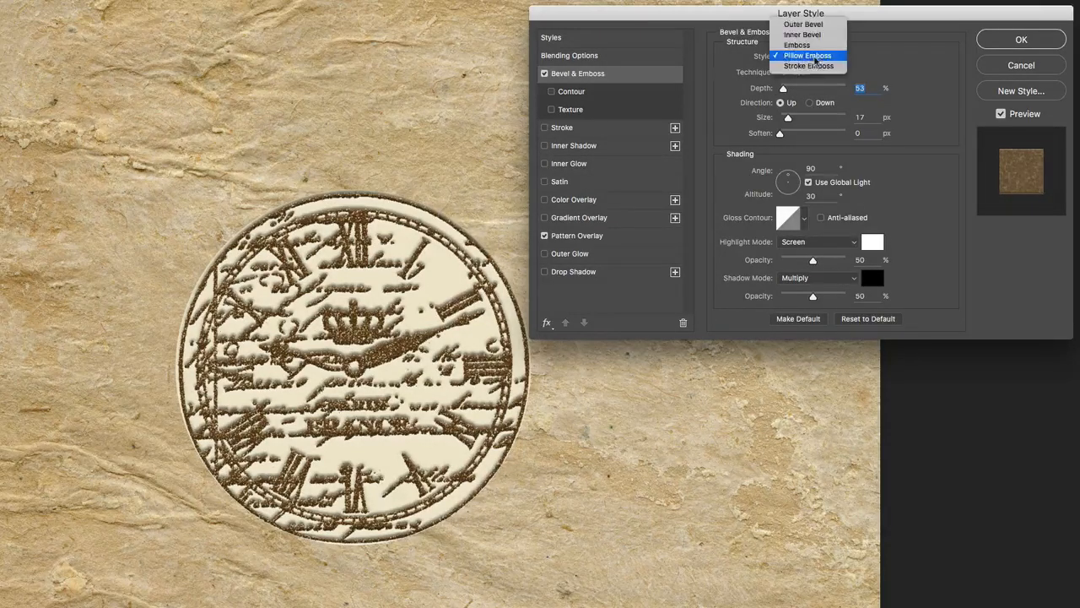
pyautogui.click(814, 66)
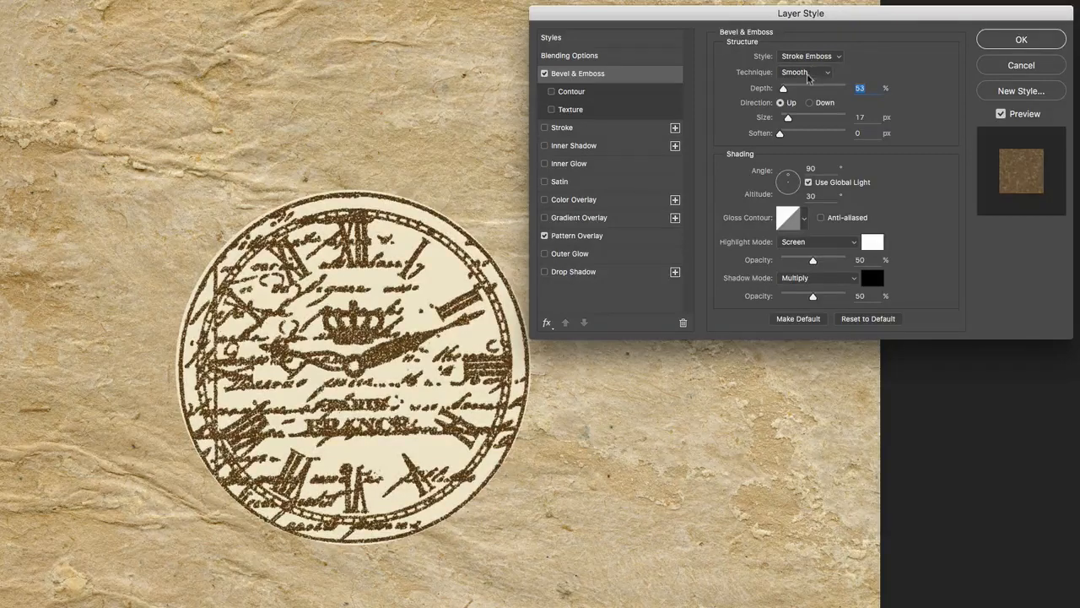
pyautogui.click(810, 56)
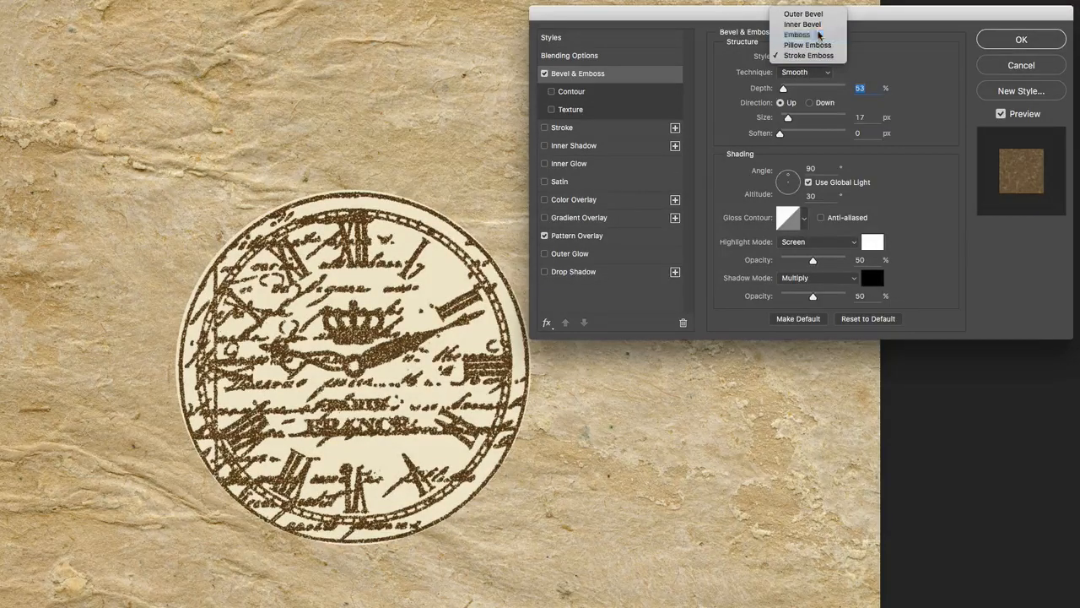
pyautogui.click(818, 35)
# Compare Pillow Emboss and the Down direction on the clock's bevel, ending with the Emboss style and direction Up.
pyautogui.click(827, 56)
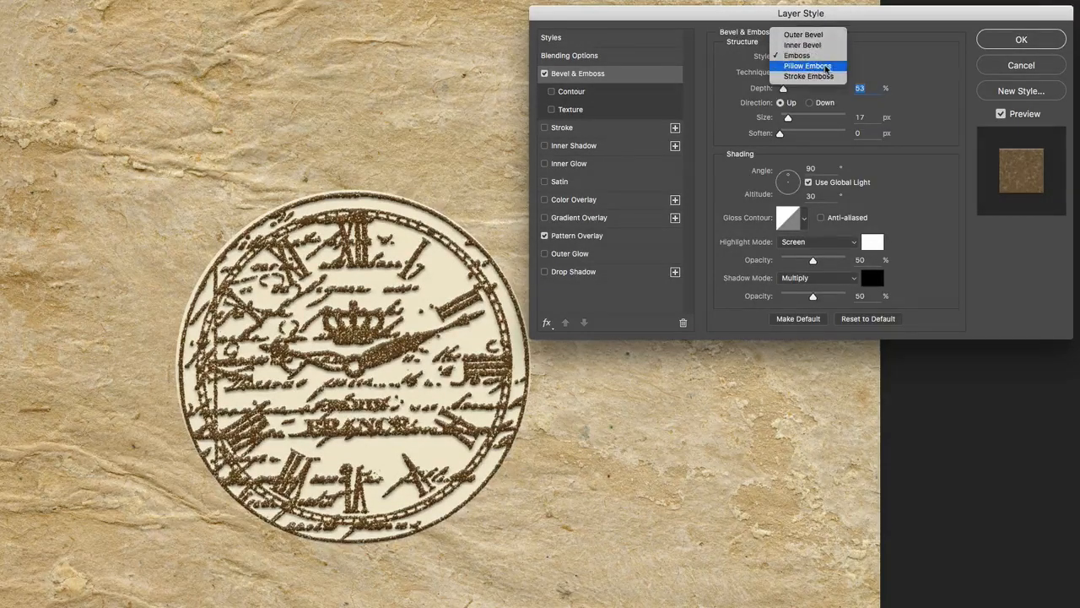
pyautogui.click(826, 68)
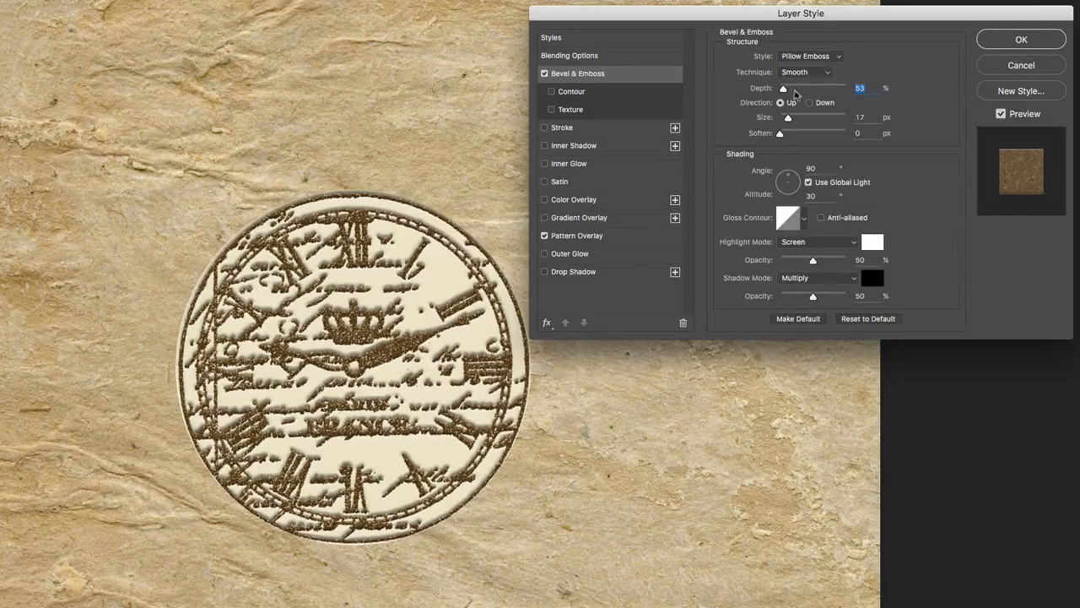
pyautogui.click(808, 102)
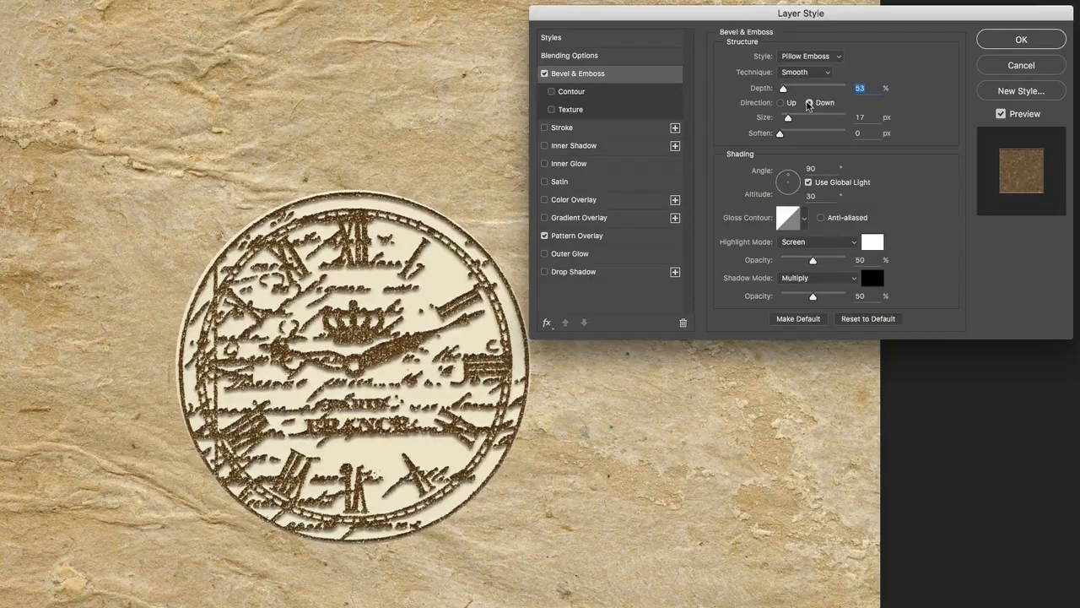
pyautogui.click(808, 56)
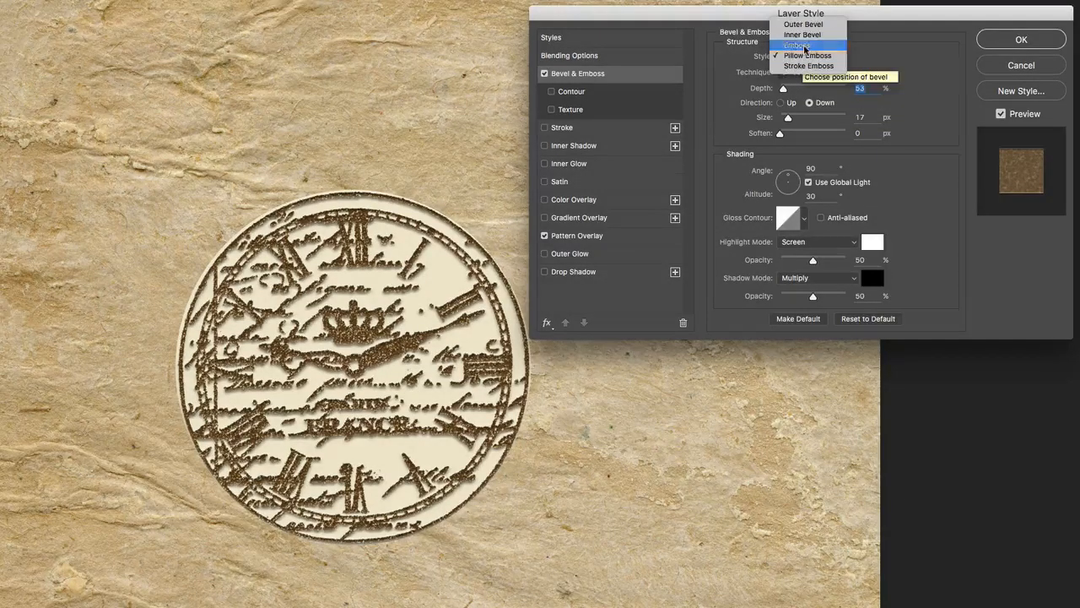
pyautogui.click(804, 46)
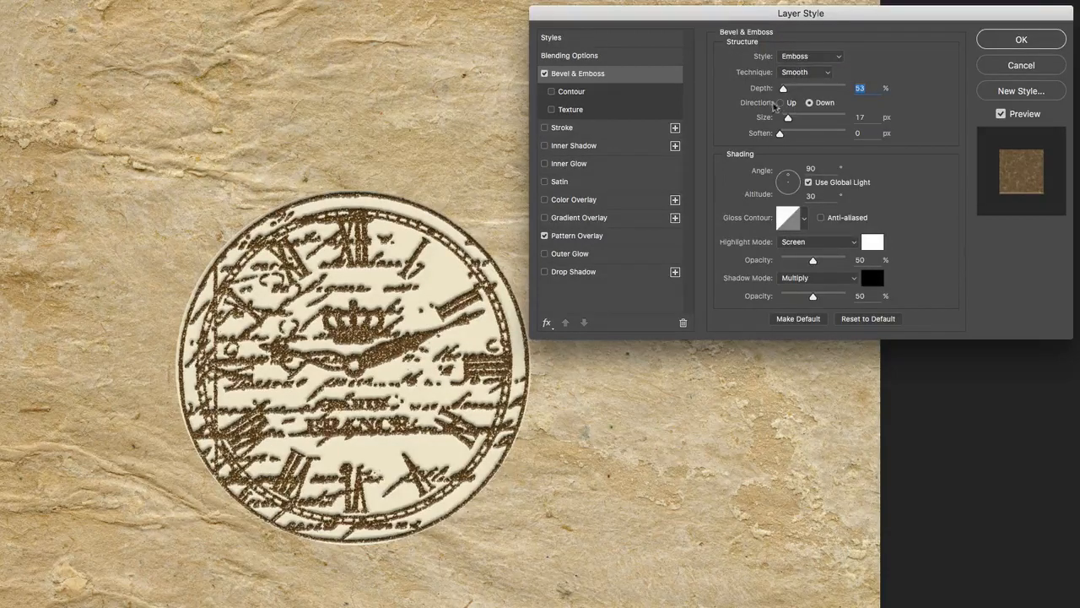
pyautogui.click(780, 103)
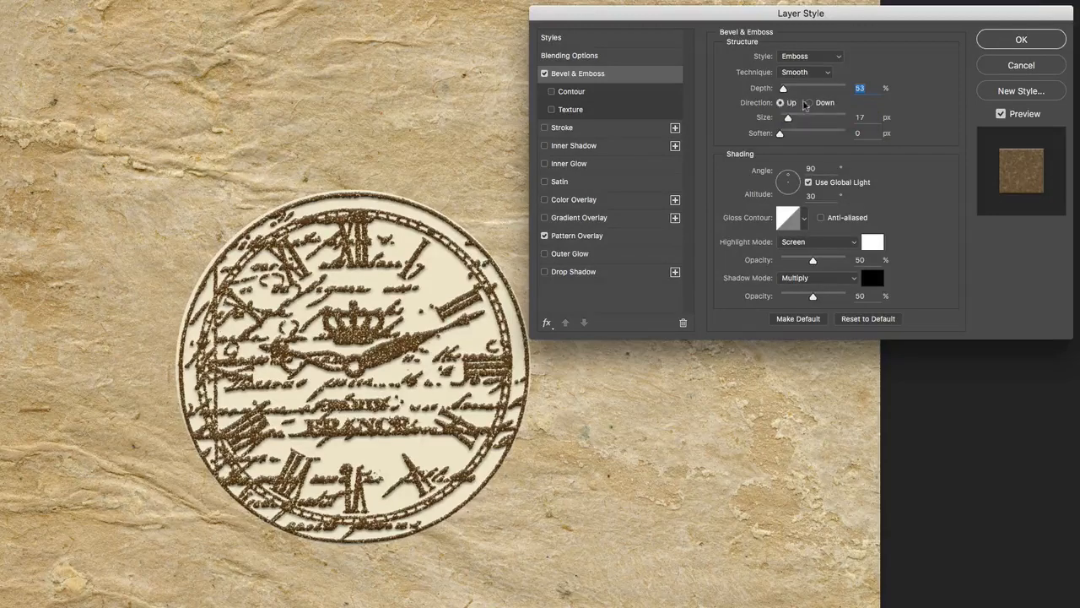
pyautogui.click(810, 103)
pyautogui.click(781, 103)
# Set the clock bevel's size to 18 px, raise its Soften value slightly, and apply the layer style.
pyautogui.moveTo(788, 118)
pyautogui.mouseDown()
pyautogui.moveTo(840, 121)
pyautogui.moveTo(761, 120)
pyautogui.moveTo(790, 121)
pyautogui.mouseUp()
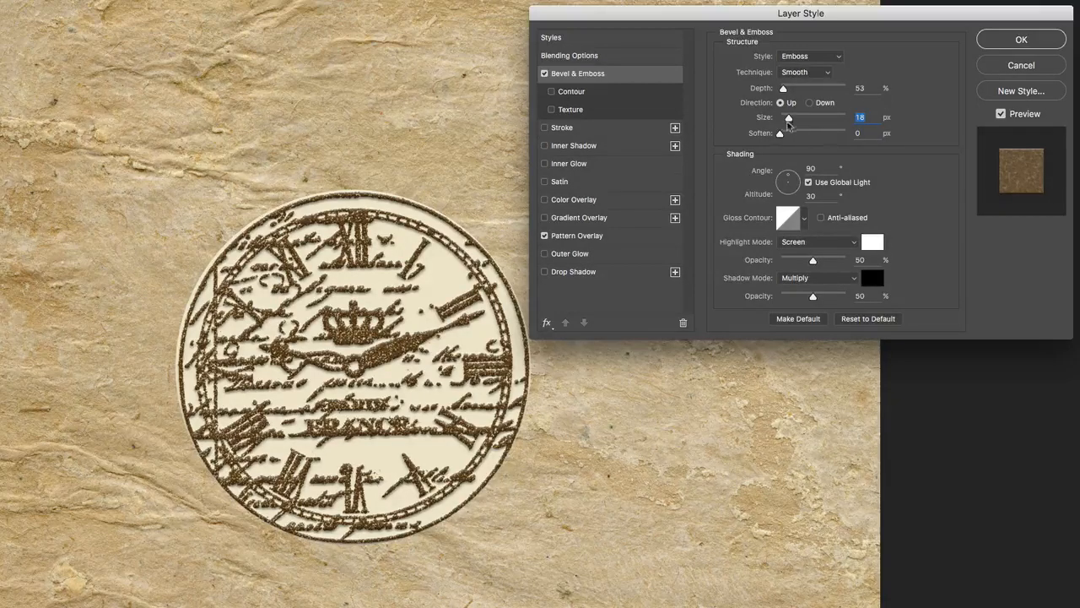
pyautogui.moveTo(779, 134)
pyautogui.mouseDown()
pyautogui.moveTo(813, 136)
pyautogui.moveTo(748, 140)
pyautogui.moveTo(844, 137)
pyautogui.moveTo(798, 140)
pyautogui.mouseUp()
pyautogui.click(1021, 40)
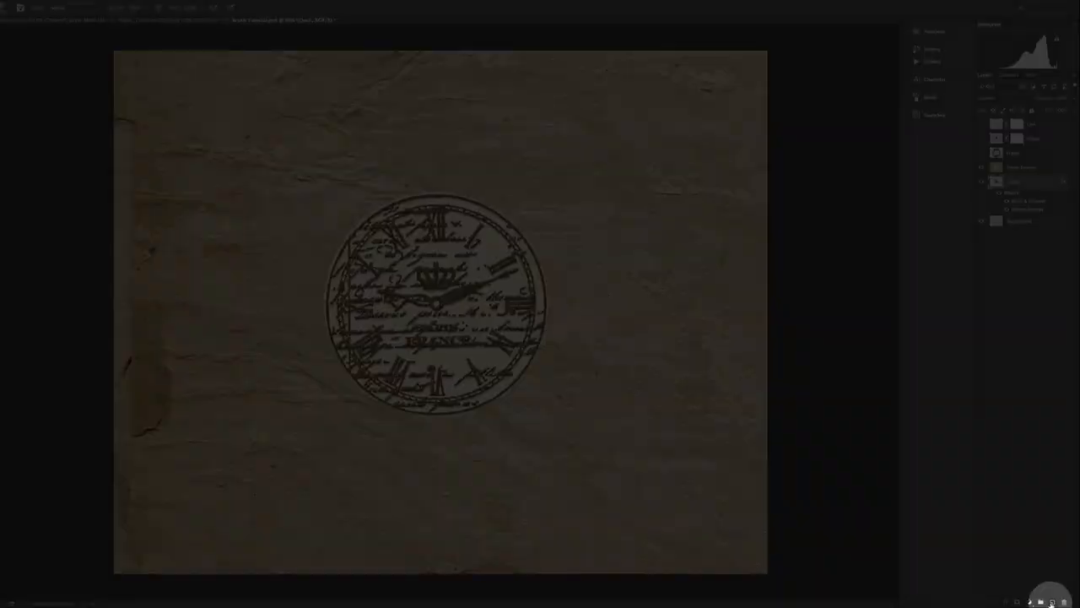
# Add a new layer above the Clock layer and name it Corner Ornament.
pyautogui.click(1050, 602)
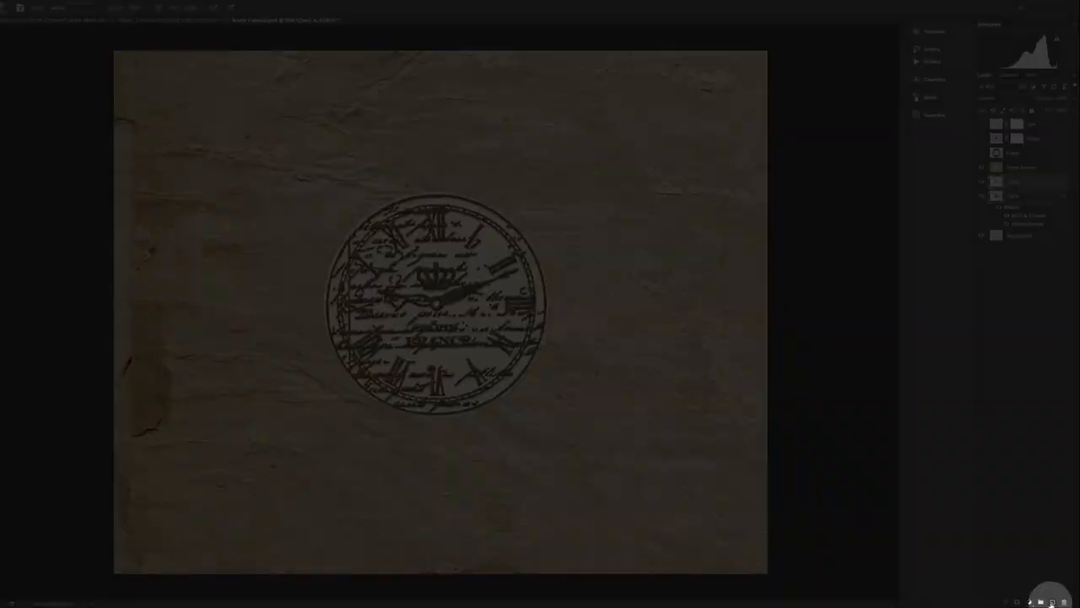
pyautogui.doubleClick(1014, 182)
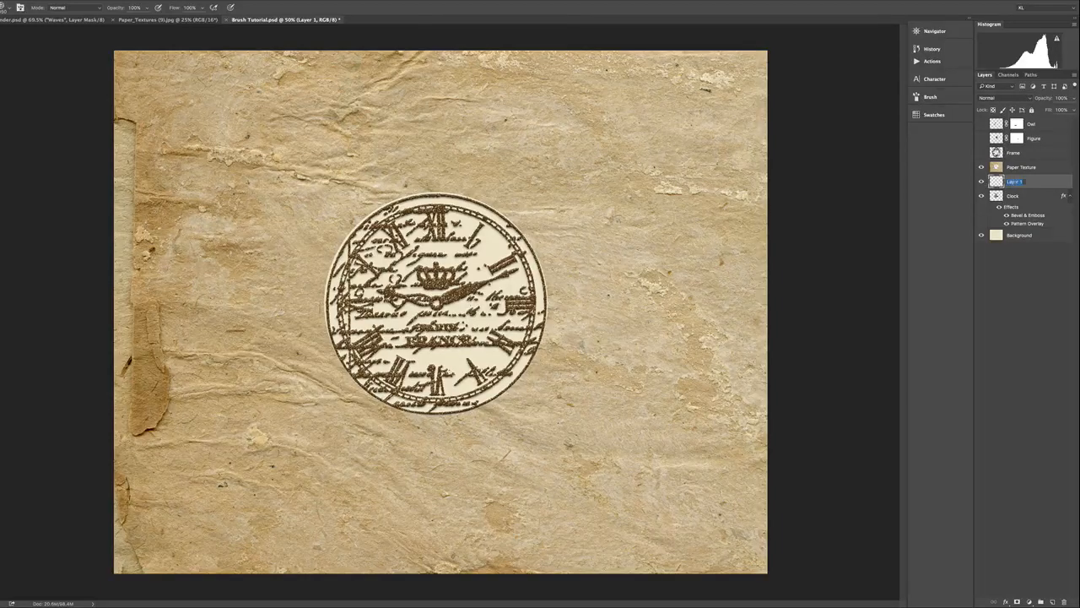
pyautogui.write('Owl')
pyautogui.press('Return')
# Choose the 2898 px corner ornament brush and shrink it to fit the upper-right corner of the page.
pyautogui.click(10, 7)
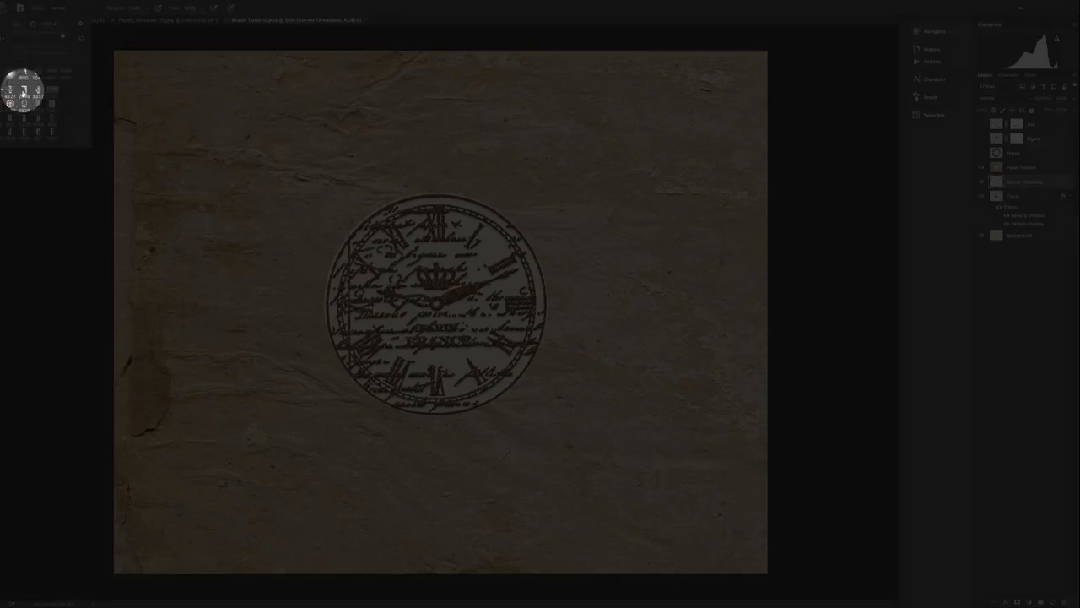
pyautogui.click(24, 90)
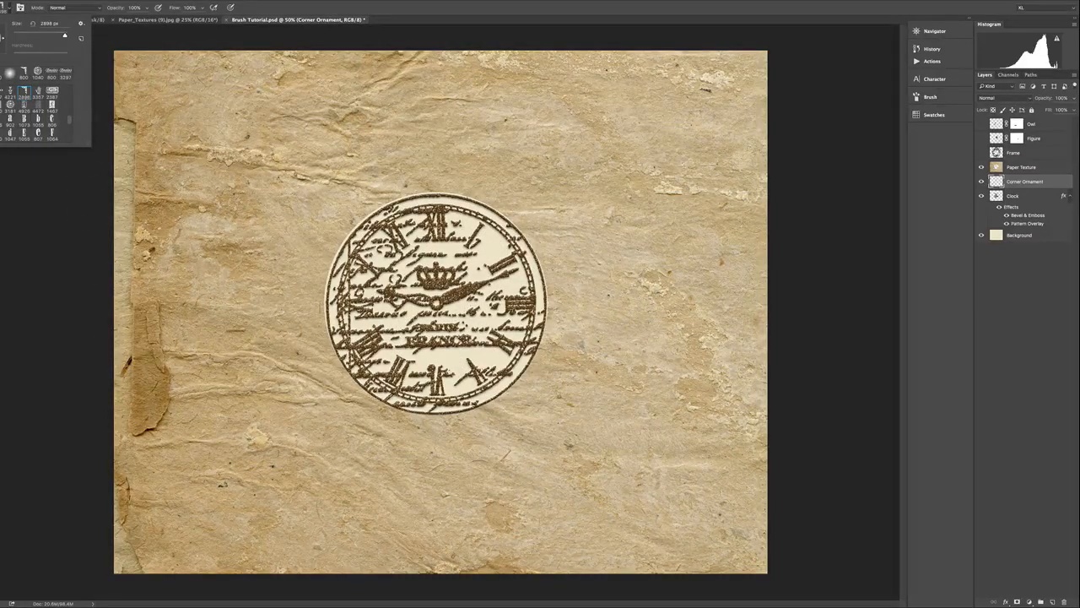
pyautogui.click(176, 105)
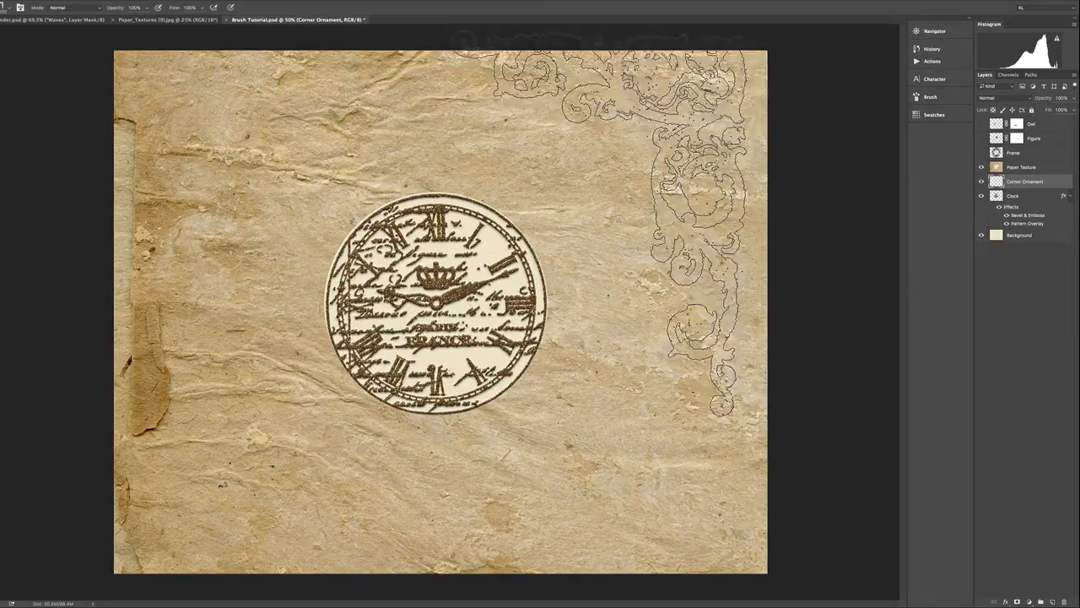
pyautogui.press('[')
pyautogui.press('[')
pyautogui.press('[')
pyautogui.press('[')
pyautogui.press('[')
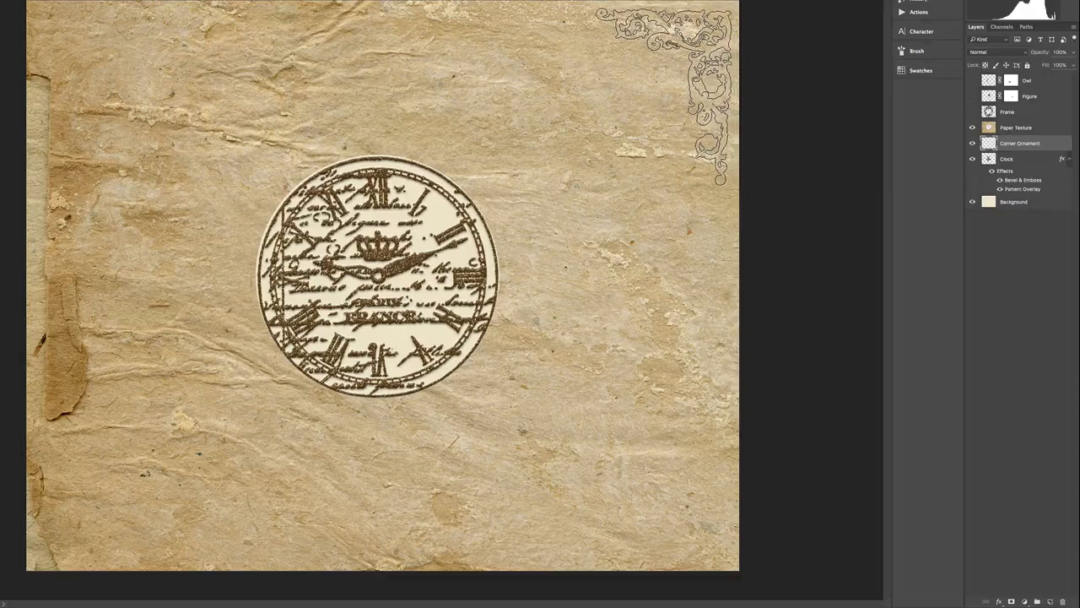
# Enlarge the brush slightly, move the Corner Ornament layer above Paper Texture, and stamp the dark brown ornament in the page's upper-right corner.
pyautogui.click(663, 96)
pyautogui.press(']')
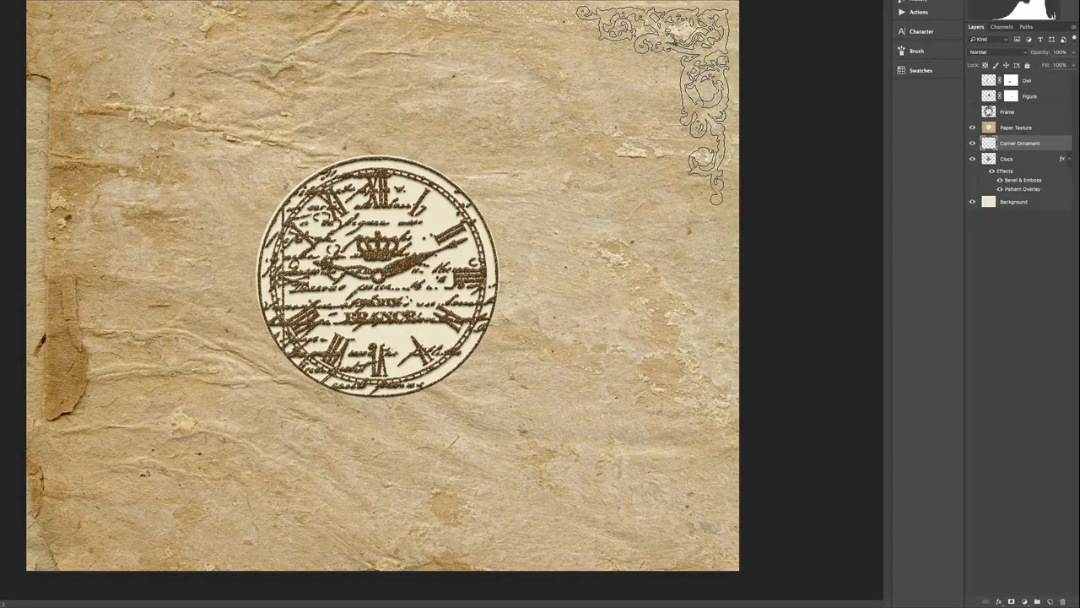
pyautogui.hotkey('ctrl', ']')
pyautogui.click(653, 106)
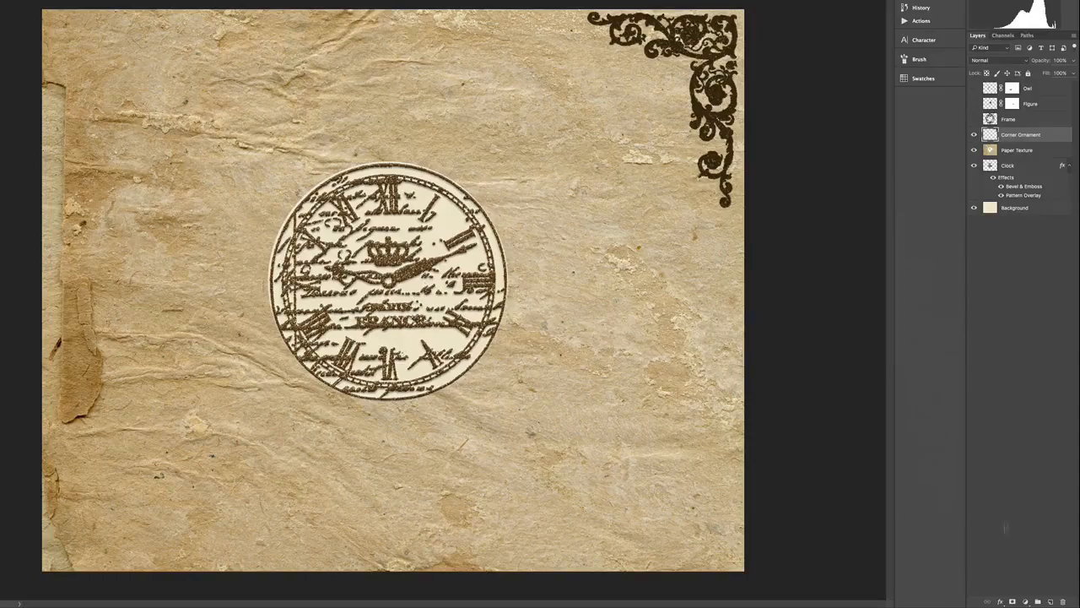
# Add a Gradient Overlay to the Corner Ornament layer and set the gradient style to Linear.
pyautogui.click(1000, 602)
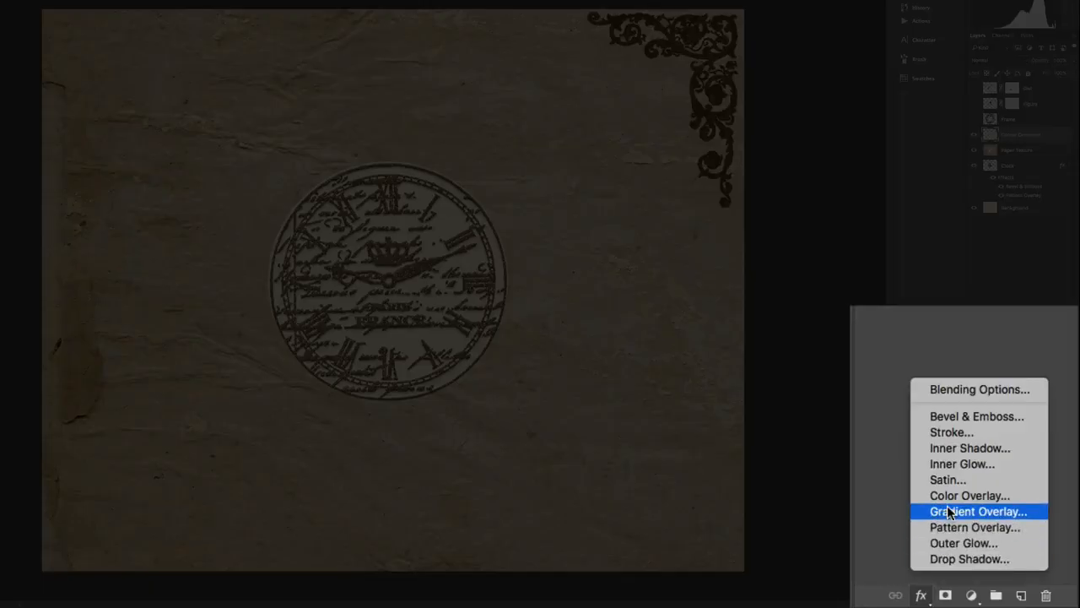
pyautogui.click(946, 506)
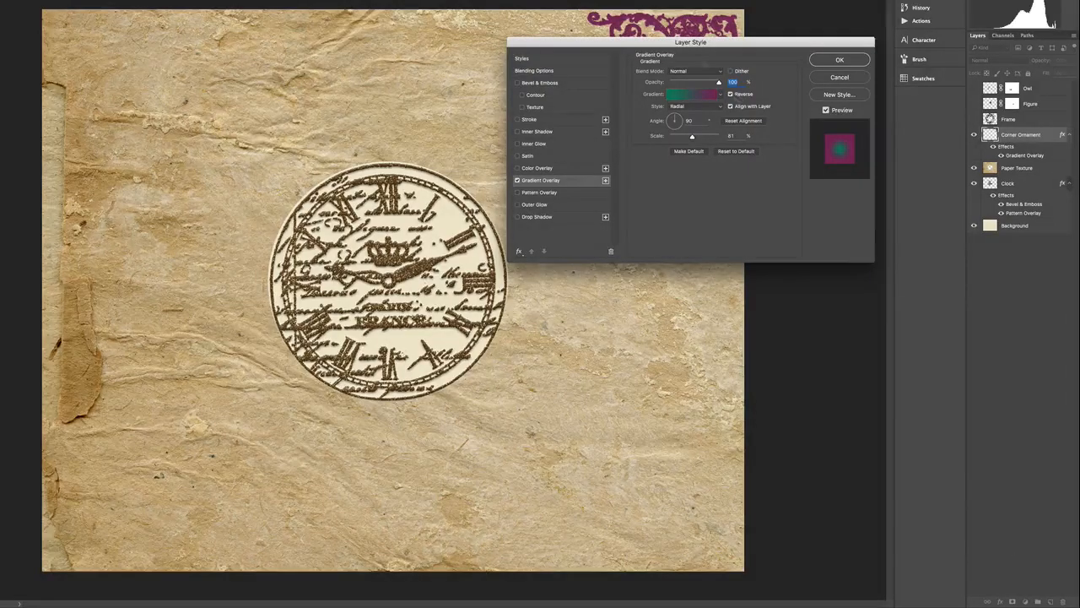
pyautogui.moveTo(680, 44); pyautogui.dragTo(347, 79)
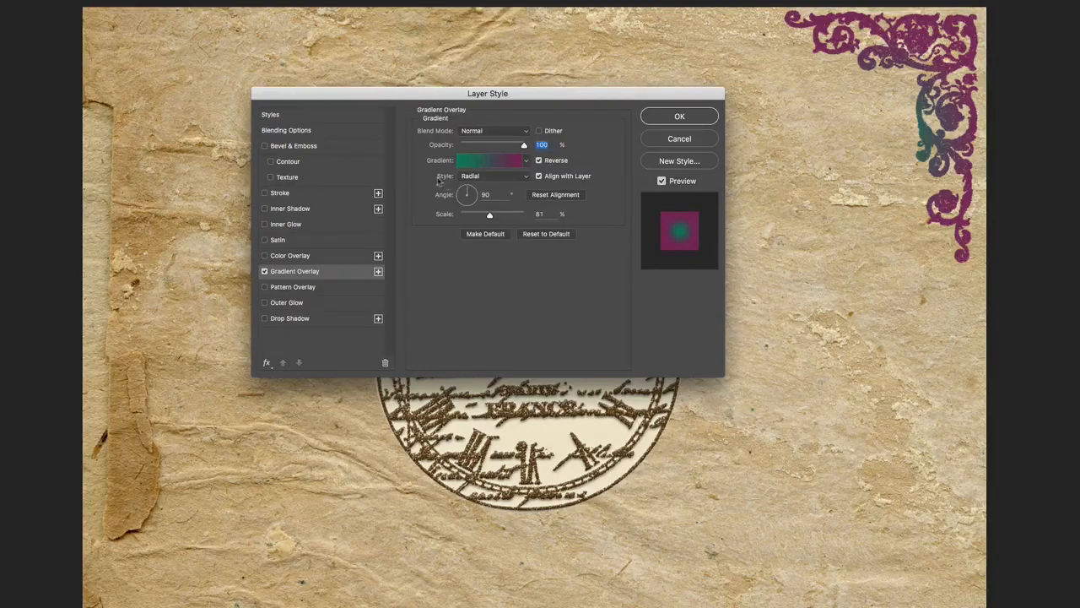
pyautogui.click(479, 177)
pyautogui.click(480, 169)
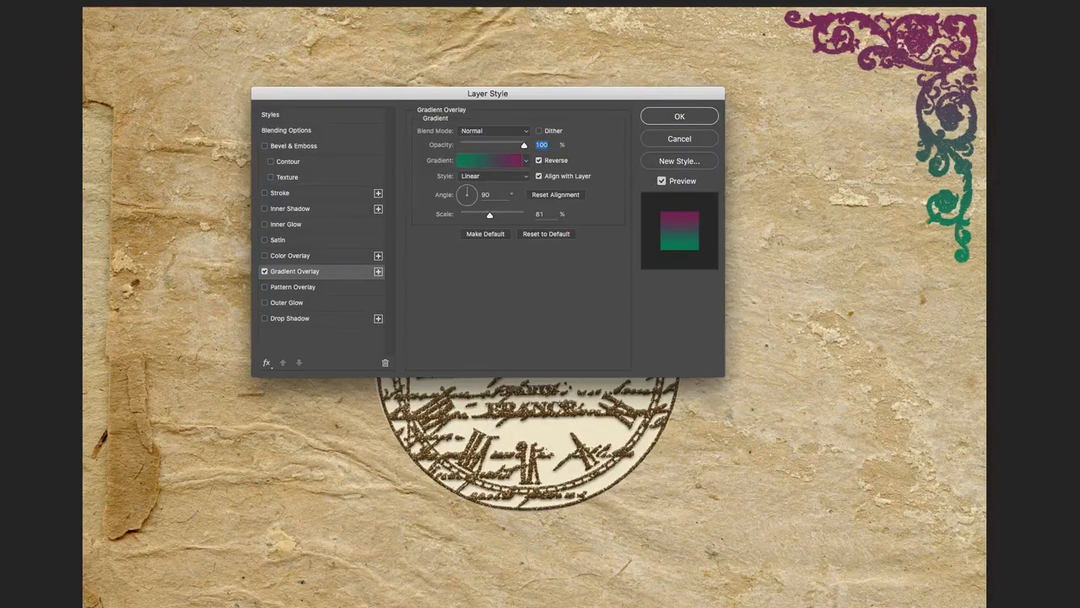
# Set the blend mode of the corner ornament's Gradient Overlay to Difference.
pyautogui.click(521, 133)
pyautogui.click(506, 160)
pyautogui.click(514, 133)
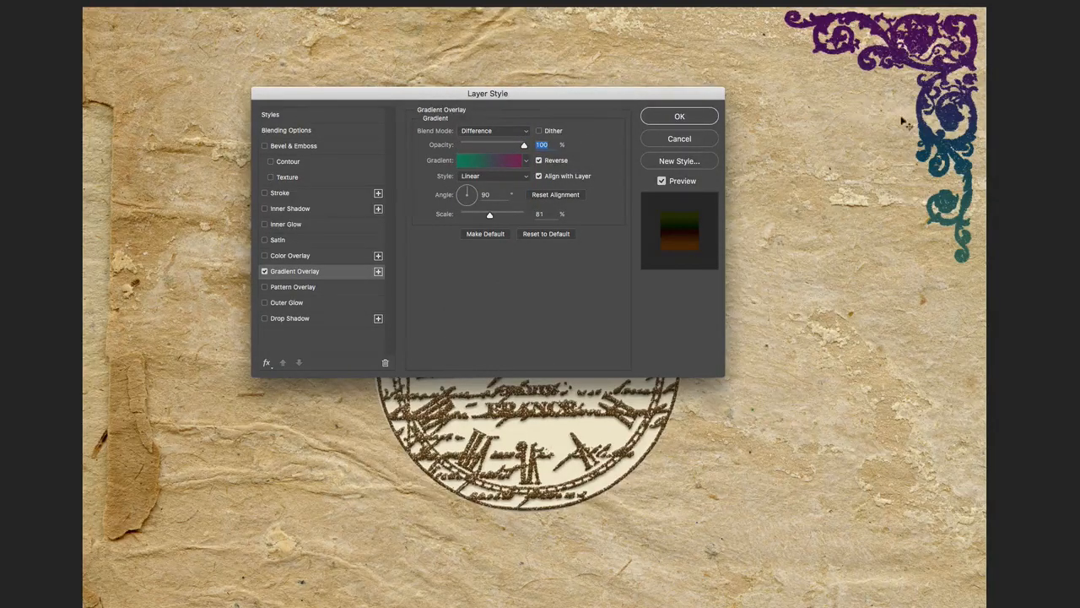
# Open the color picker for the purple color stop of the corner ornament's overlay gradient.
pyautogui.click(486, 162)
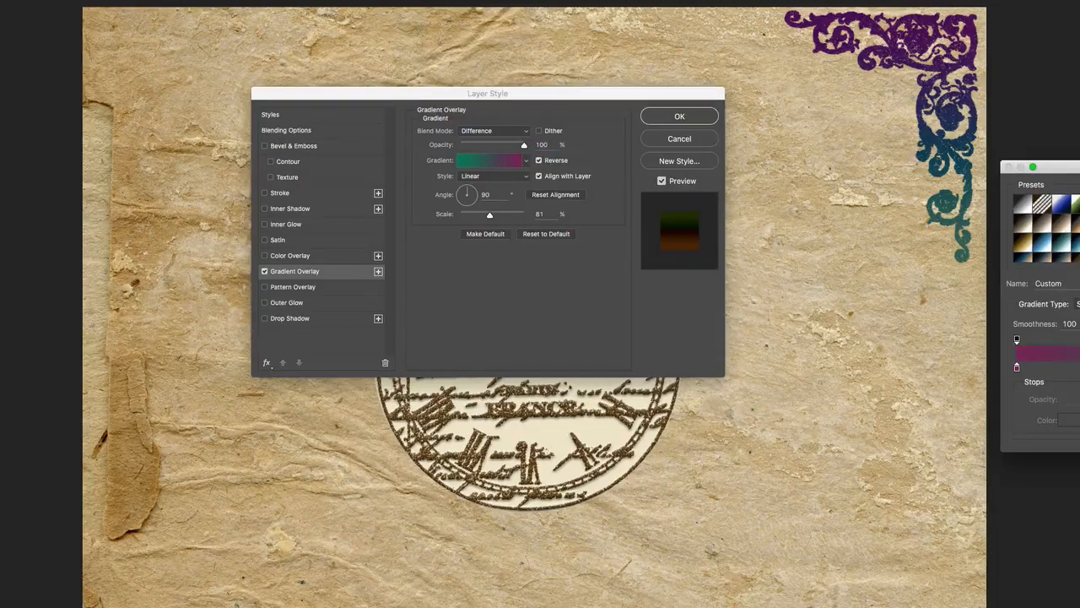
pyautogui.moveTo(1059, 167); pyautogui.dragTo(673, 196)
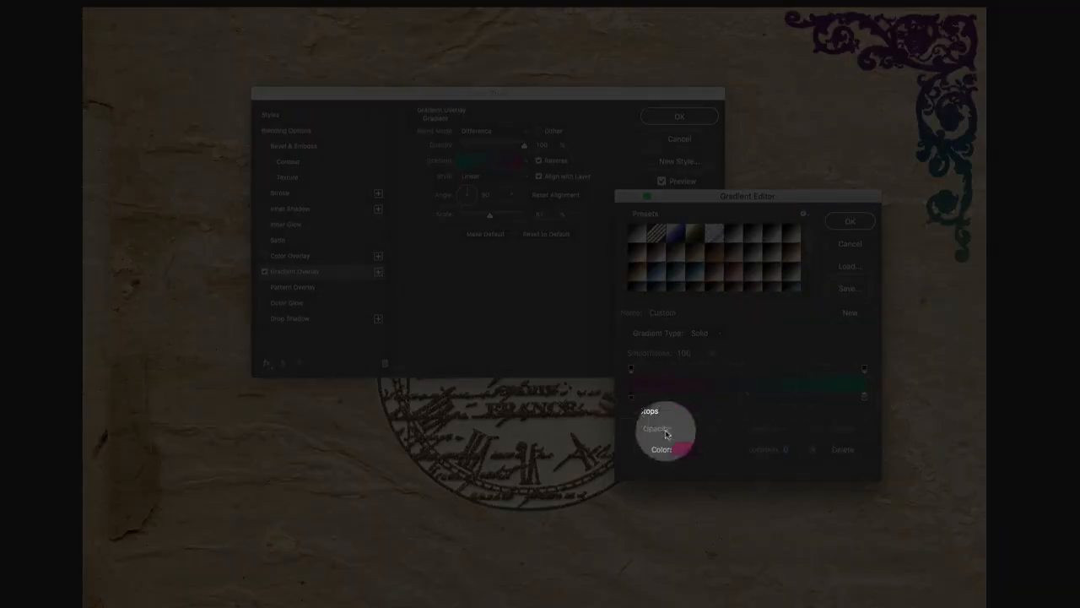
pyautogui.click(692, 451)
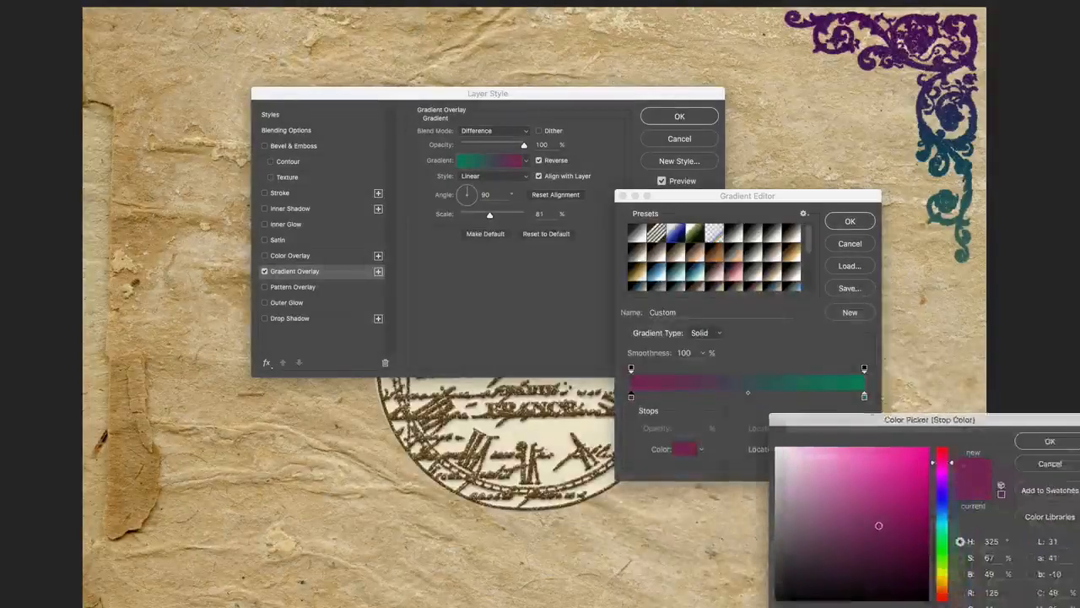
pyautogui.moveTo(884, 420); pyautogui.dragTo(504, 226)
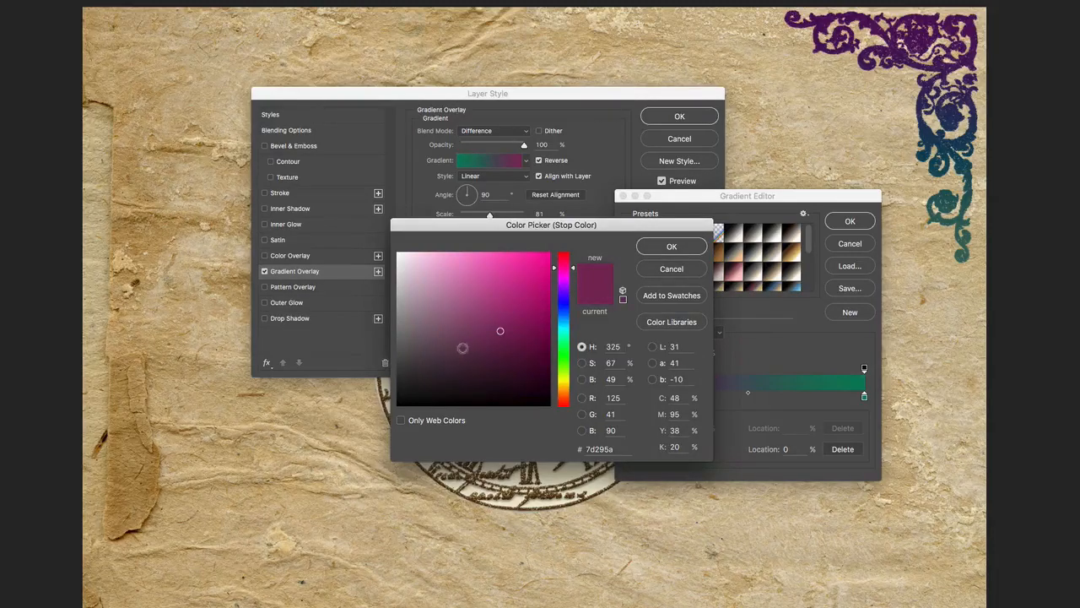
# Try several green shades for the gradient's purple color stop, ending on #358a53.
pyautogui.click(562, 366)
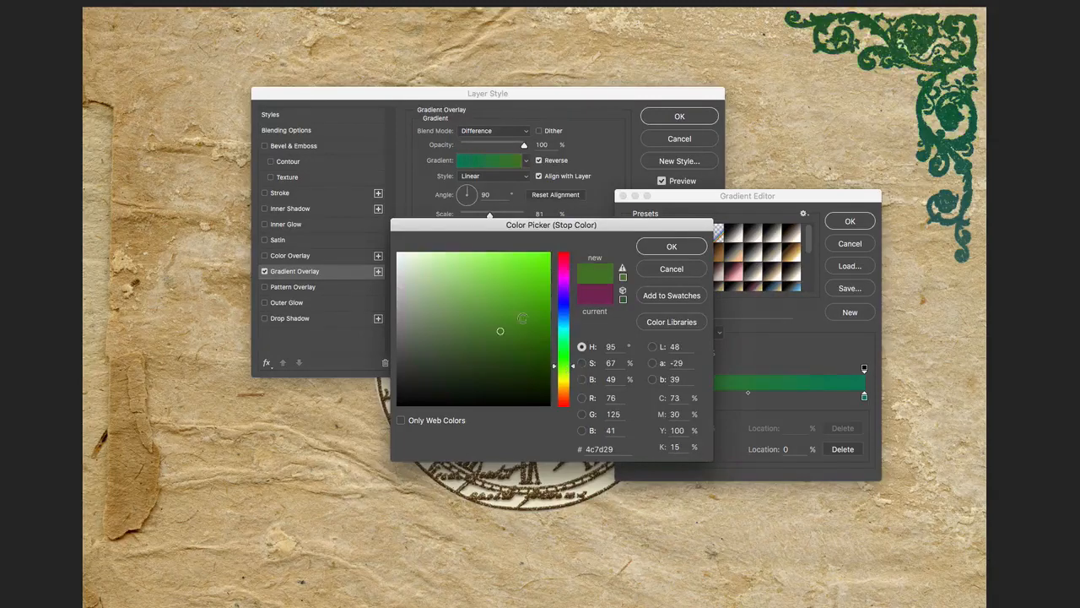
pyautogui.click(445, 351)
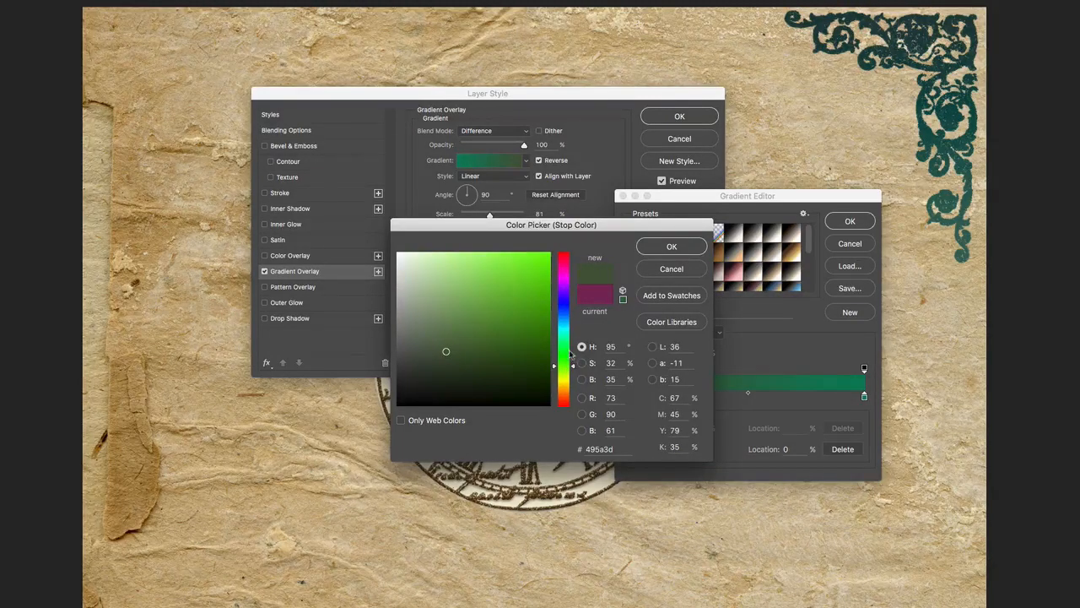
pyautogui.click(569, 346)
pyautogui.click(510, 345)
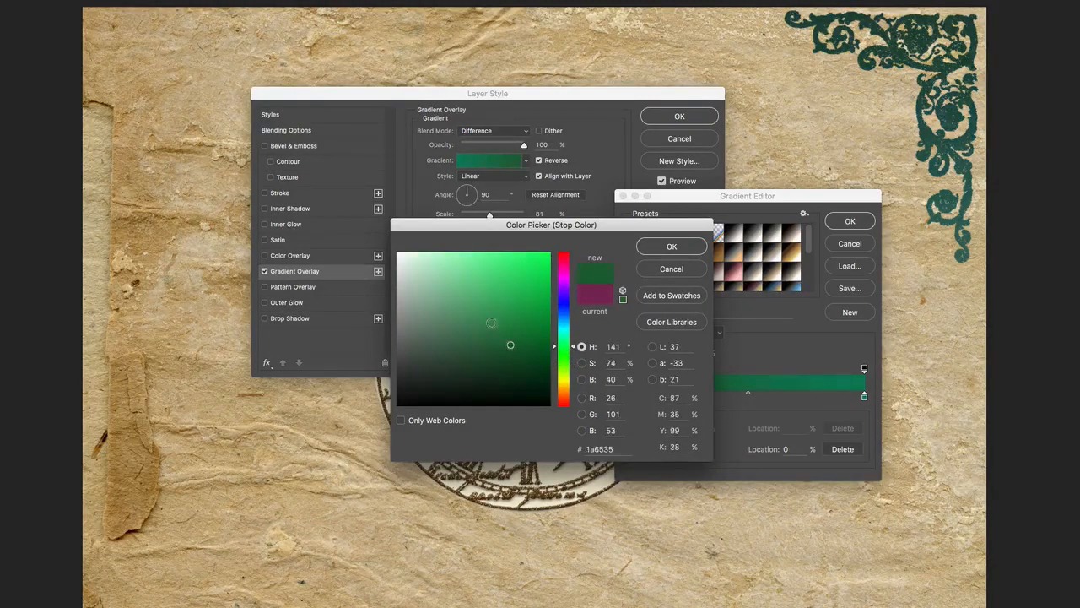
pyautogui.click(492, 323)
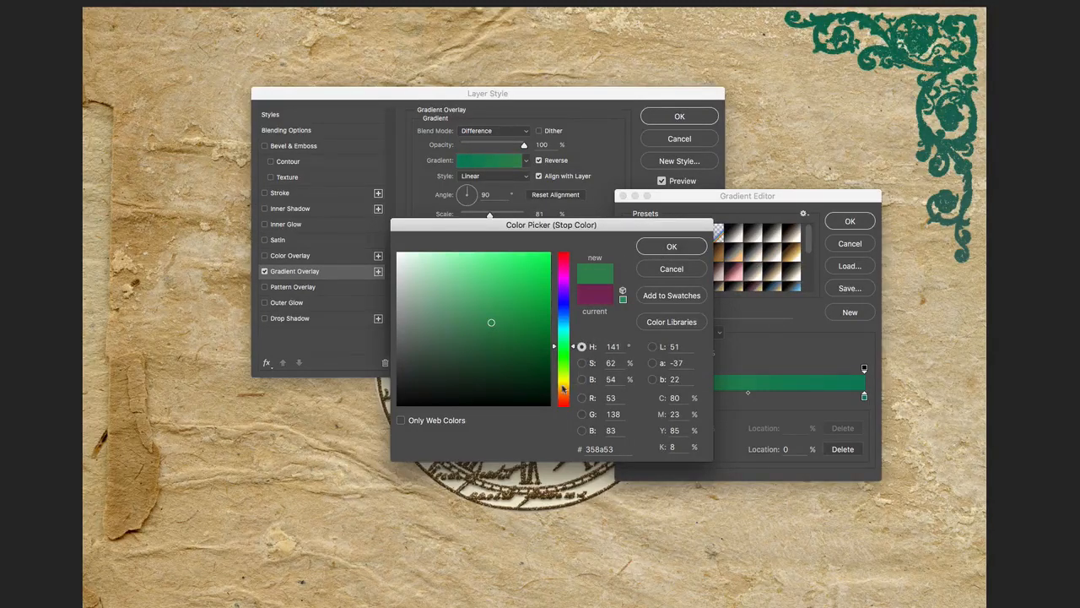
# Set the gradient's starting color stop to dark brown #3a2812 and the Gradient Overlay's blend mode to Normal.
pyautogui.click(562, 385)
pyautogui.click(448, 354)
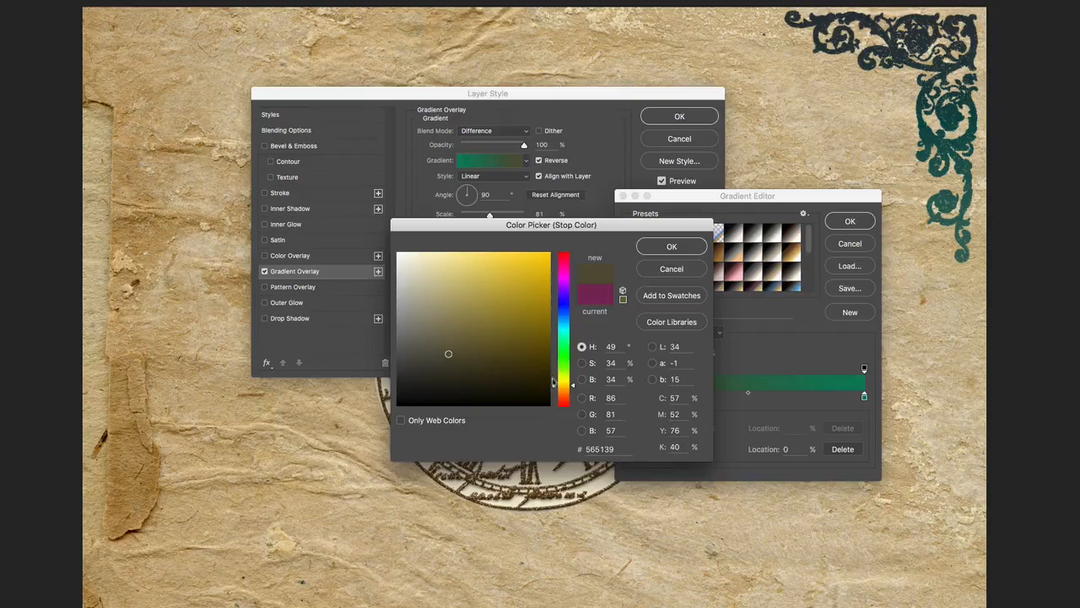
pyautogui.click(571, 394)
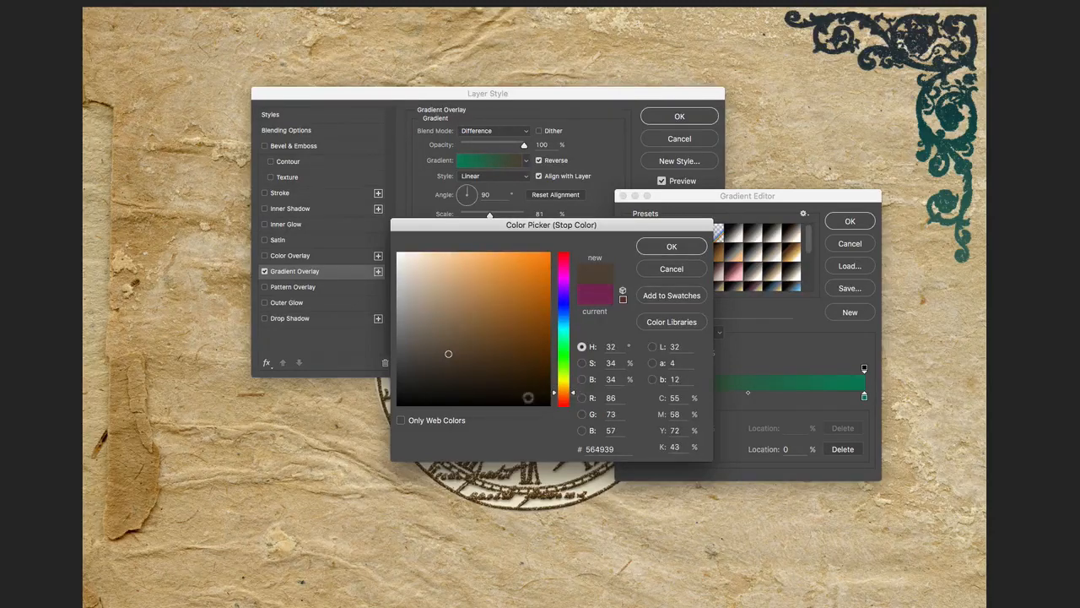
pyautogui.click(502, 370)
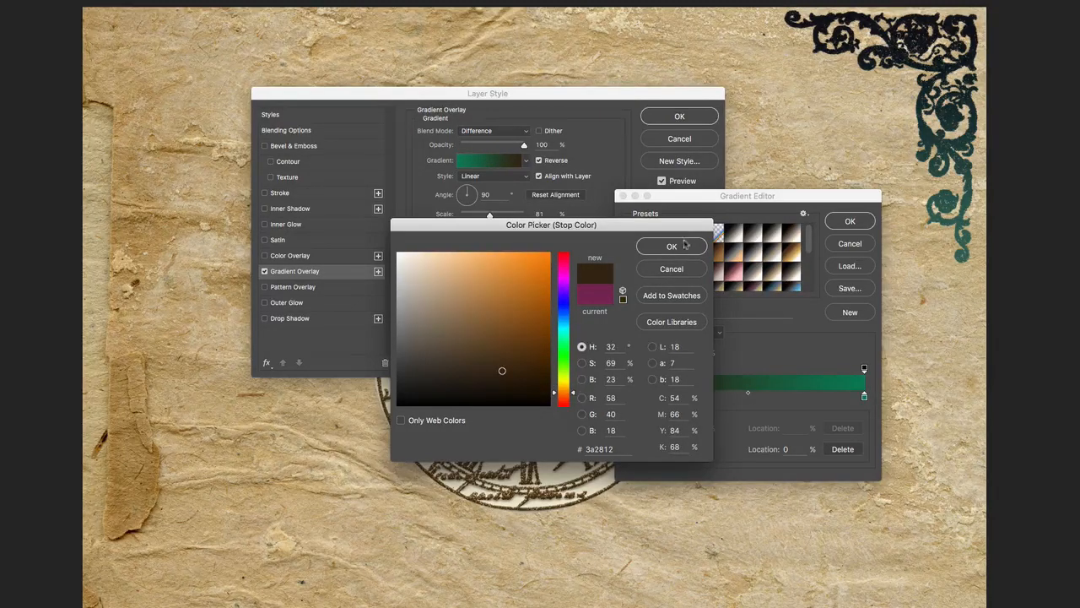
pyautogui.click(671, 246)
pyautogui.click(850, 221)
pyautogui.click(521, 132)
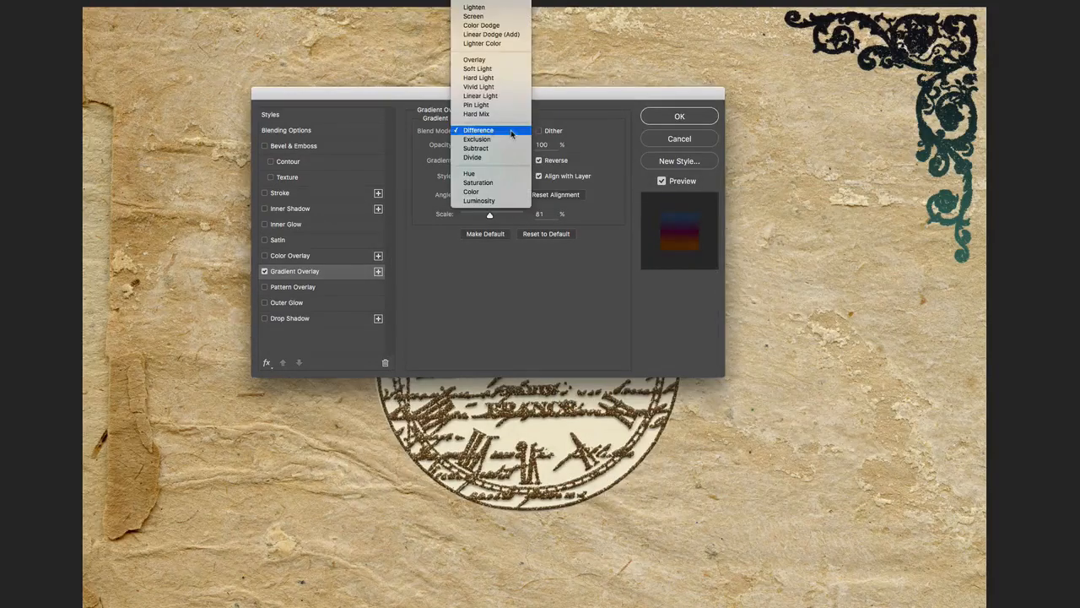
pyautogui.click(474, 1)
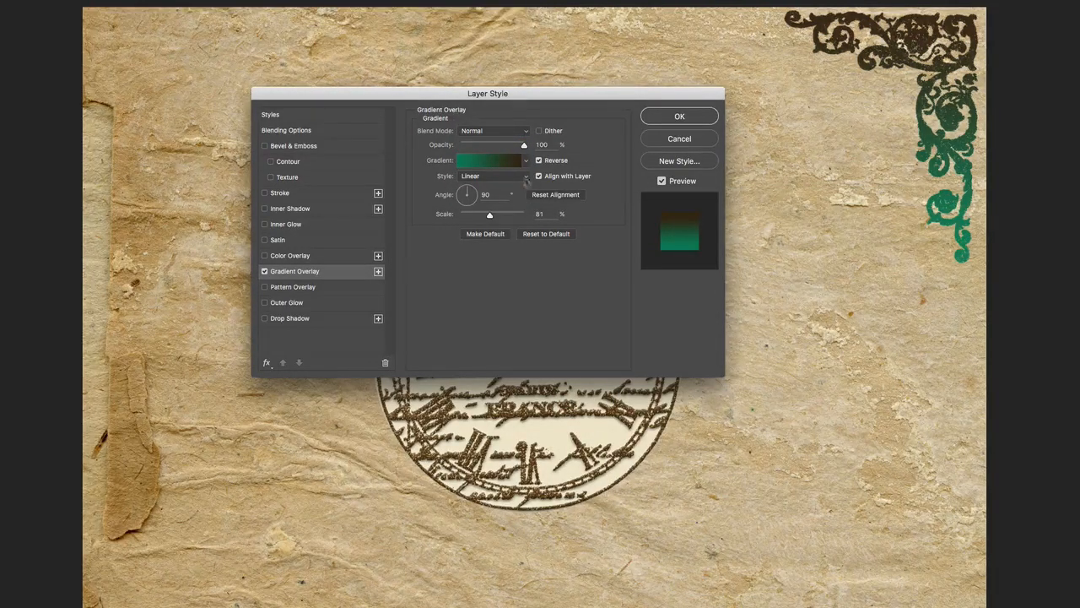
# Change the gradient's green end stop to purple #7b2764 and accept the edited gradient.
pyautogui.click(486, 162)
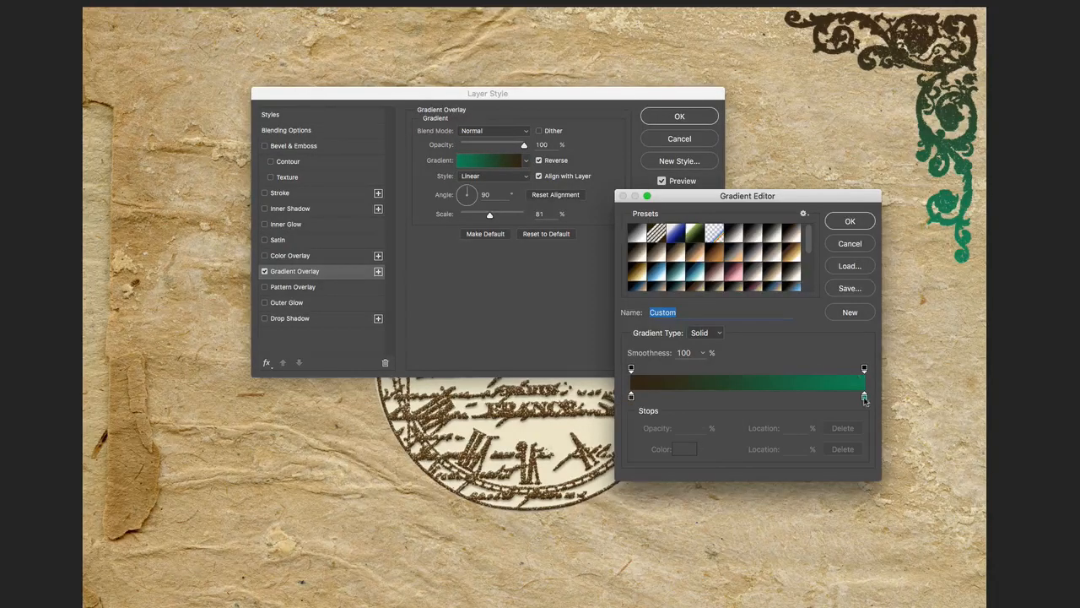
pyautogui.click(864, 397)
pyautogui.click(684, 449)
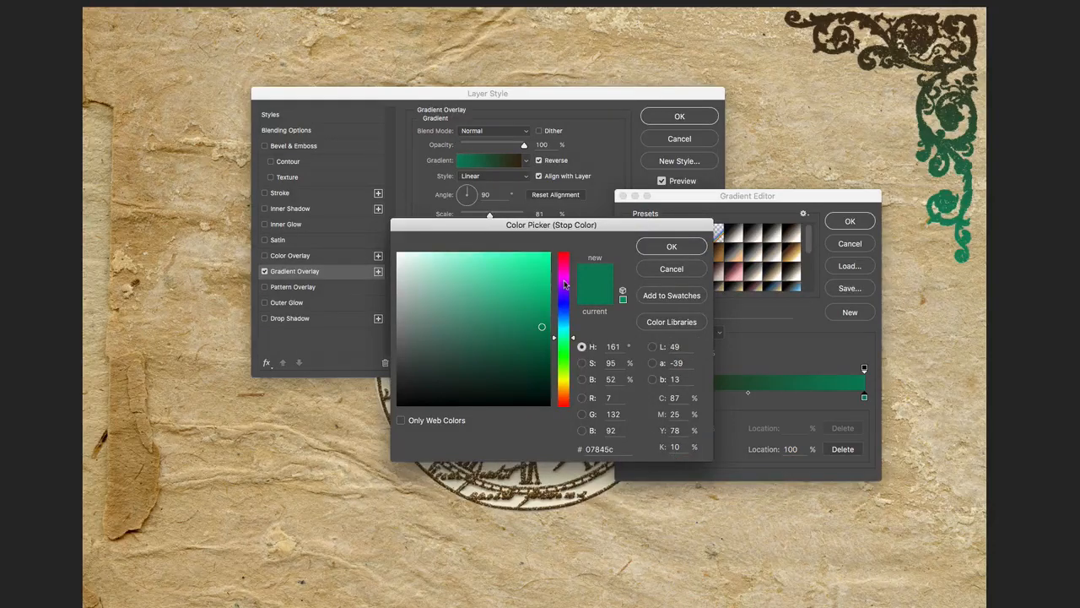
pyautogui.moveTo(567, 275); pyautogui.dragTo(570, 275)
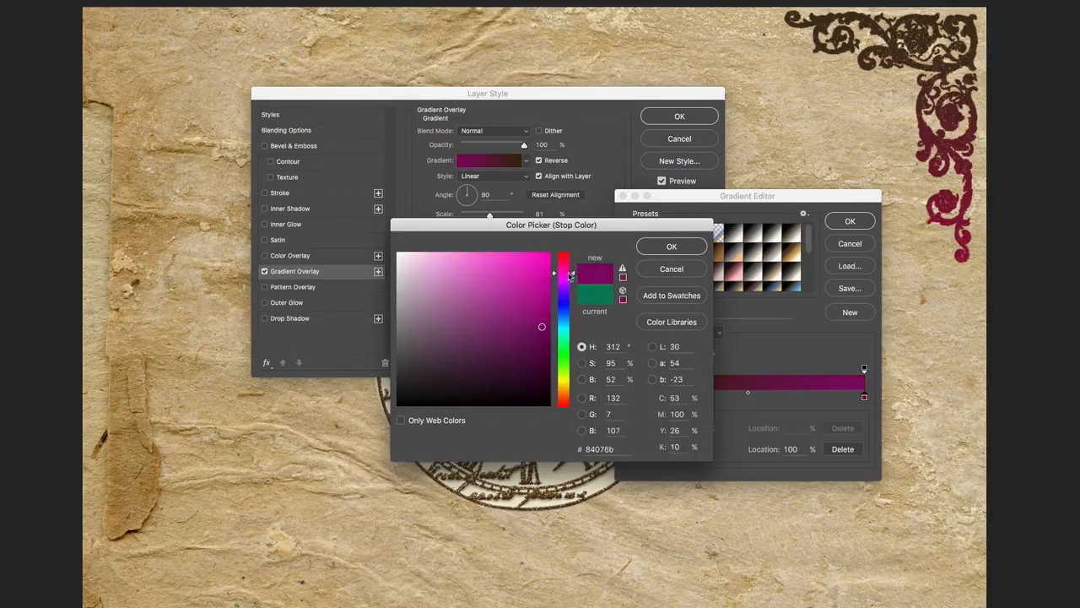
pyautogui.moveTo(470, 326); pyautogui.dragTo(477, 362)
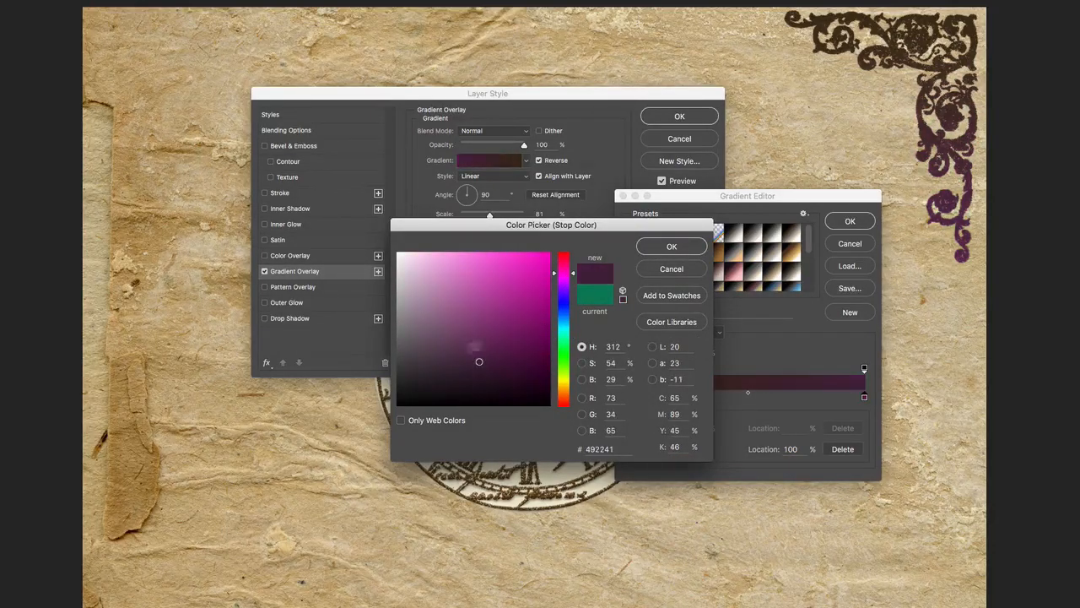
pyautogui.moveTo(568, 292); pyautogui.dragTo(565, 272)
pyautogui.moveTo(503, 336)
pyautogui.mouseDown()
pyautogui.moveTo(513, 359)
pyautogui.moveTo(466, 371)
pyautogui.moveTo(492, 373)
pyautogui.moveTo(514, 354)
pyautogui.moveTo(524, 325)
pyautogui.moveTo(514, 345)
pyautogui.moveTo(511, 321)
pyautogui.moveTo(501, 331)
pyautogui.mouseUp()
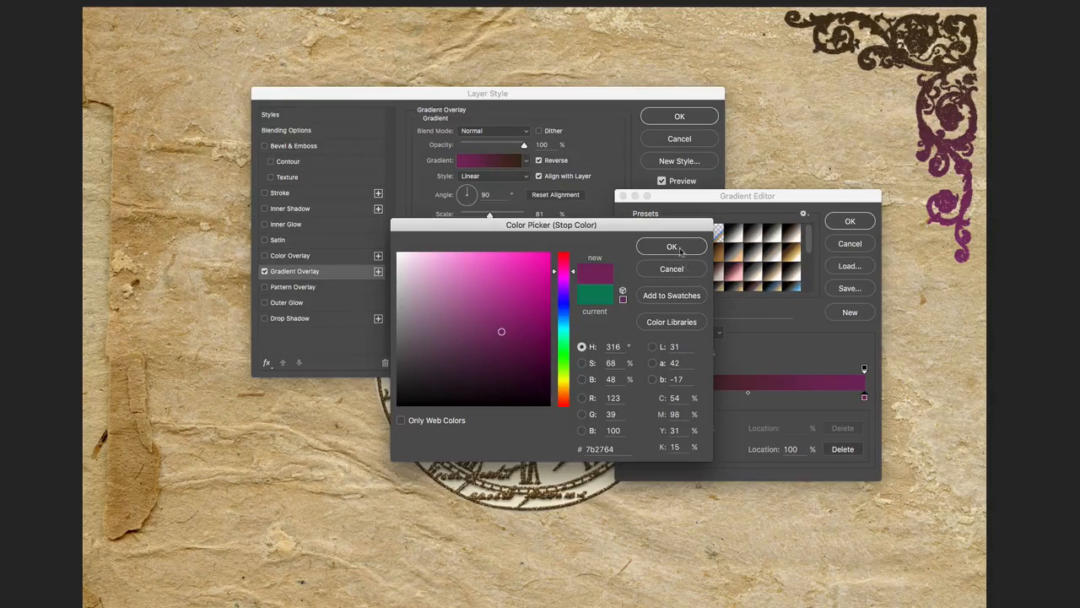
pyautogui.click(681, 249)
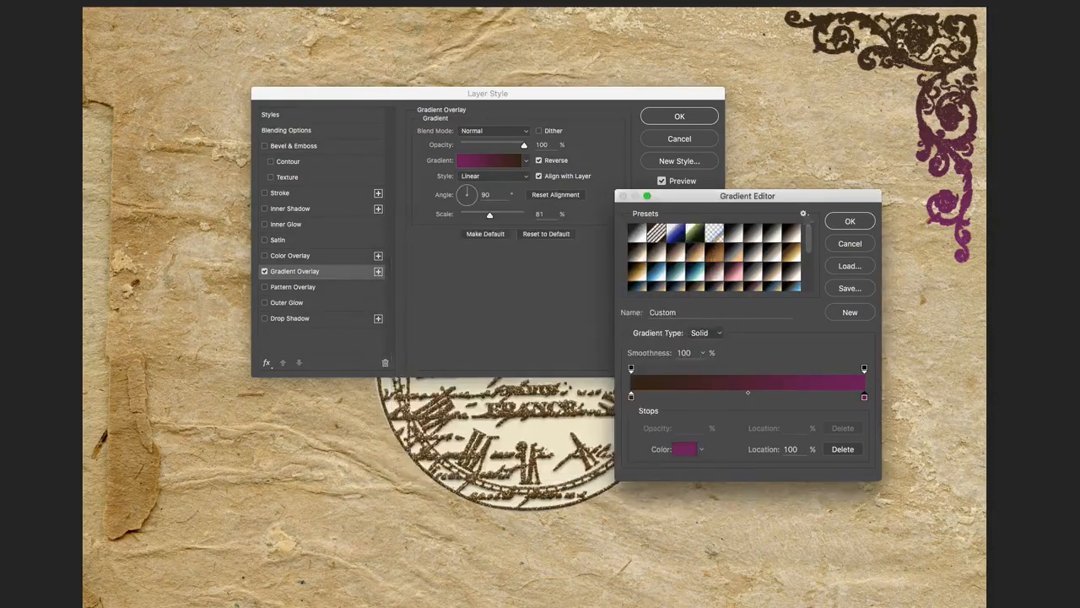
pyautogui.click(850, 222)
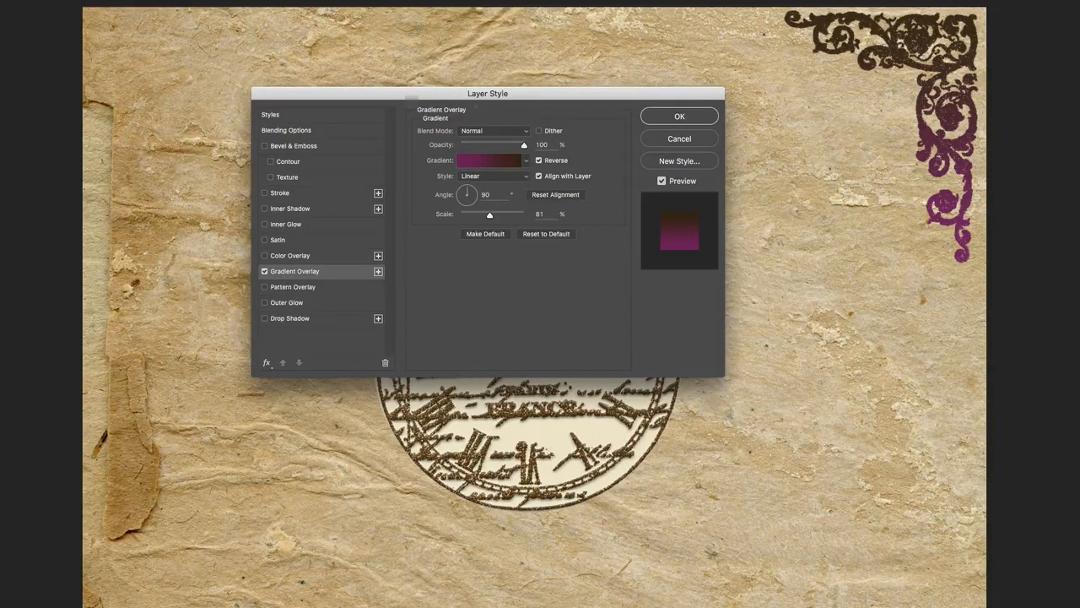
# Add a Bevel & Emboss effect to the Corner Ornament layer.
pyautogui.moveTo(542, 103); pyautogui.dragTo(625, 95)
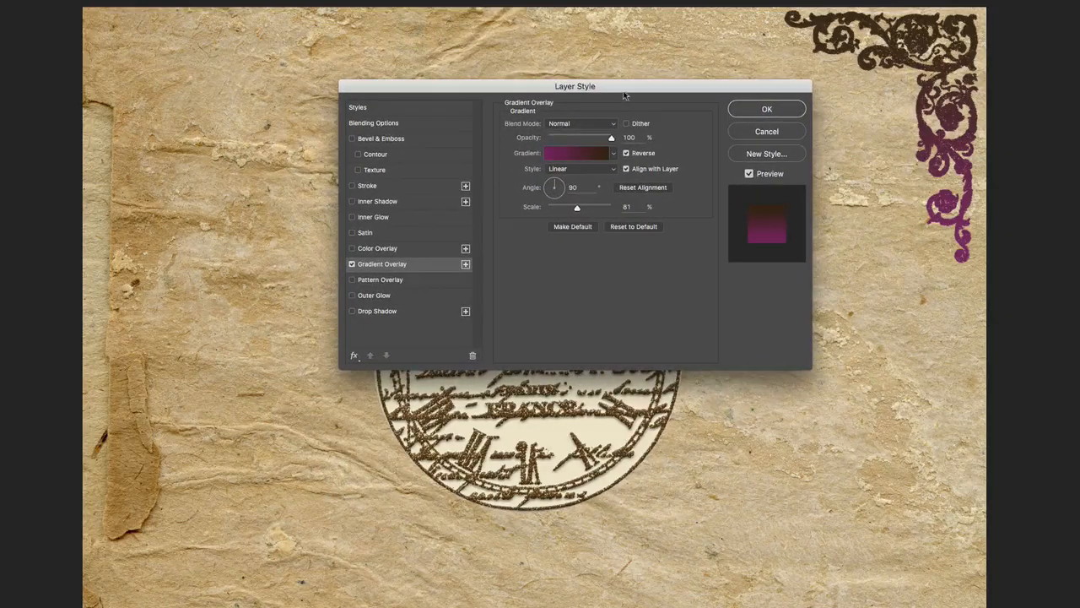
pyautogui.click(366, 140)
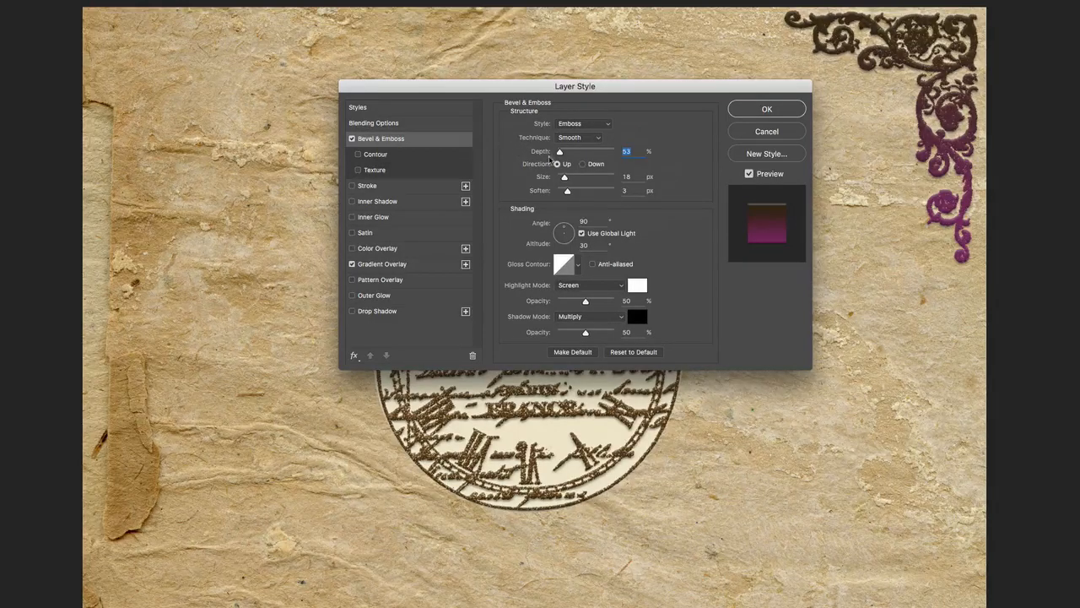
# Try the Pillow Emboss, Stroke Emboss, Inner Bevel and Outer Bevel styles on the ornament, and return to Emboss.
pyautogui.click(574, 125)
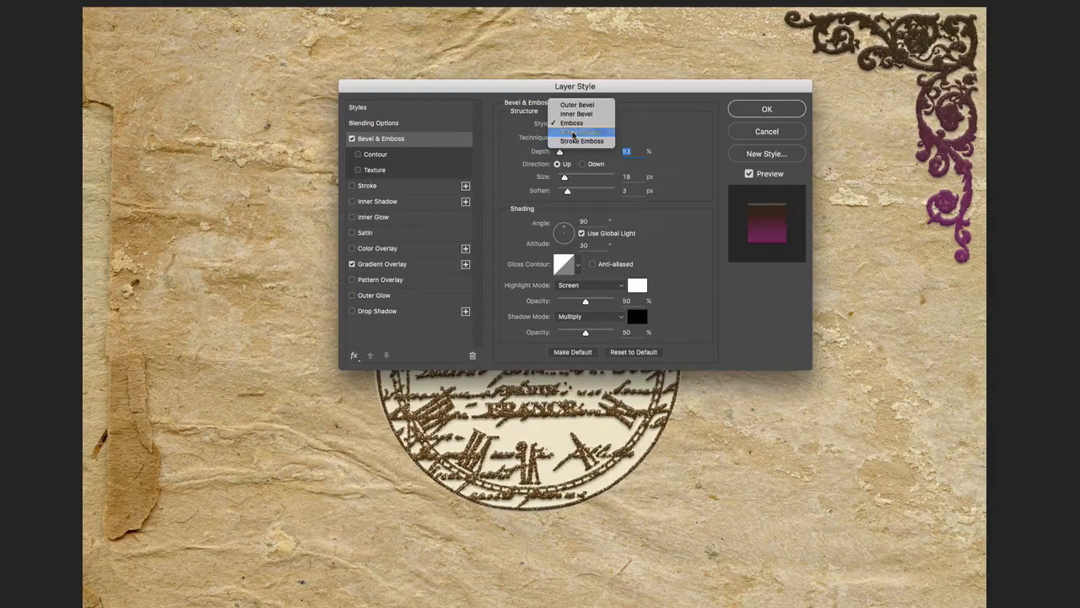
pyautogui.click(573, 134)
pyautogui.click(599, 124)
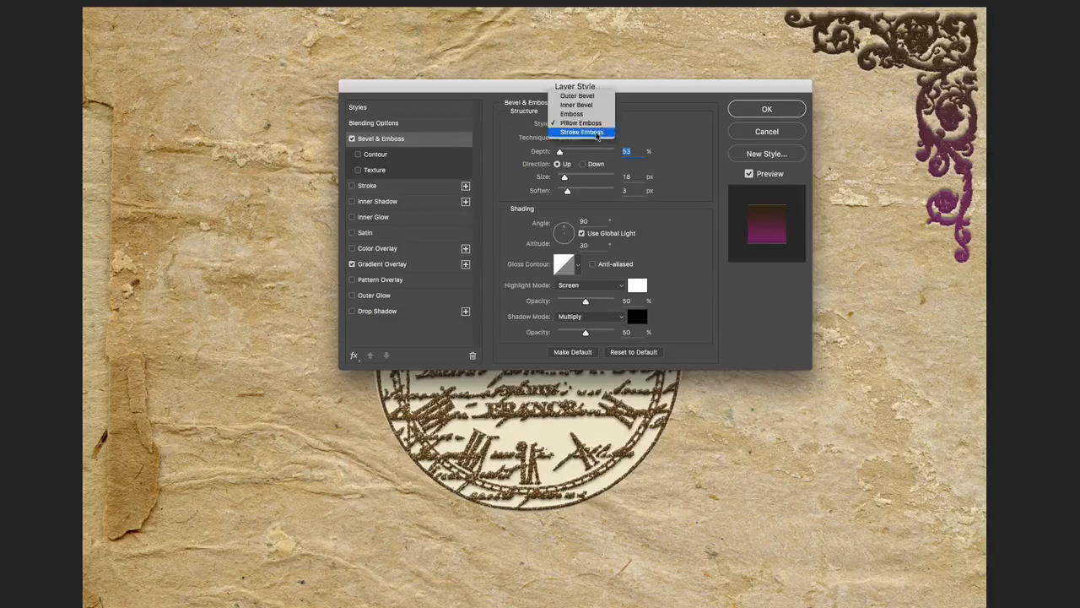
pyautogui.click(597, 137)
pyautogui.click(596, 123)
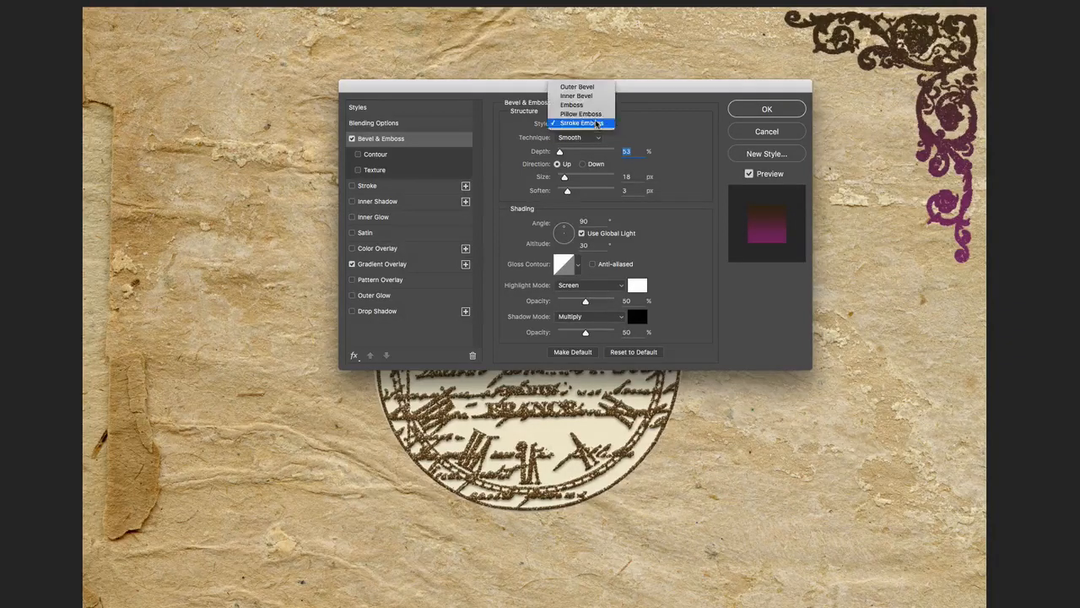
pyautogui.click(591, 98)
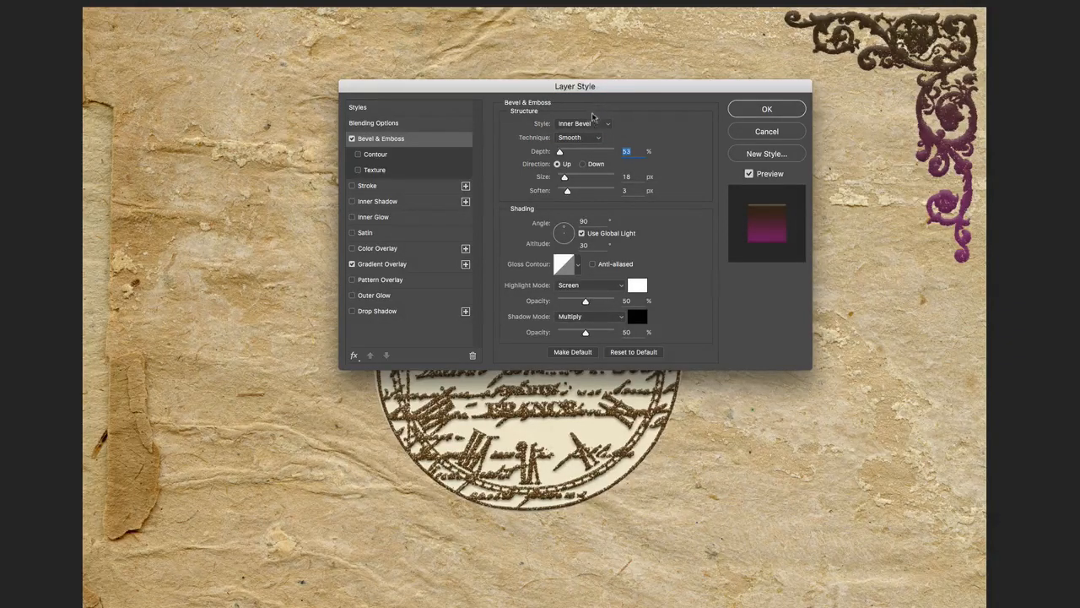
pyautogui.click(593, 124)
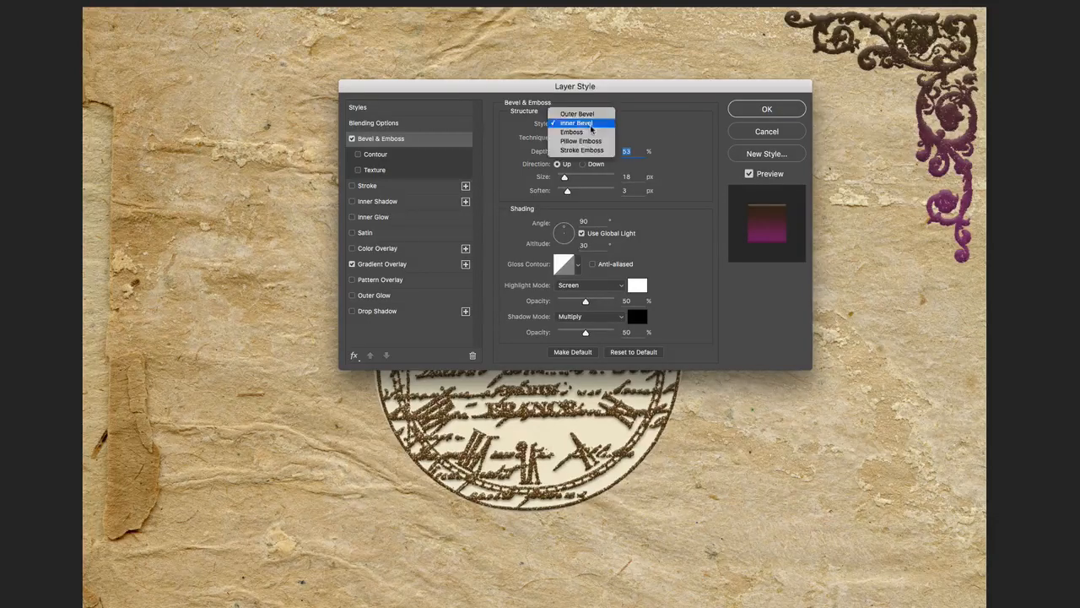
pyautogui.click(591, 114)
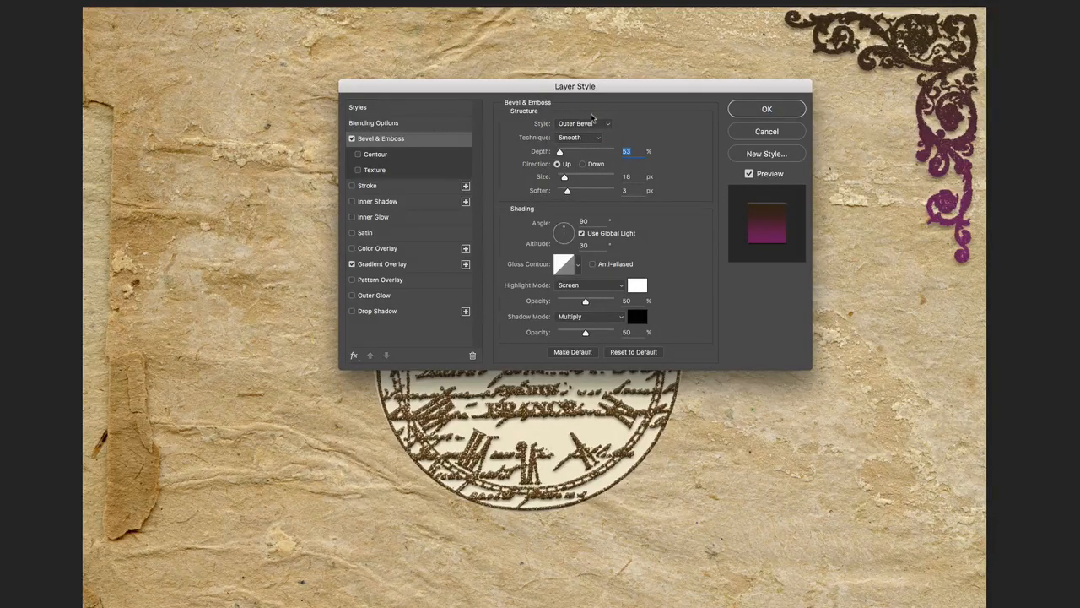
pyautogui.click(593, 125)
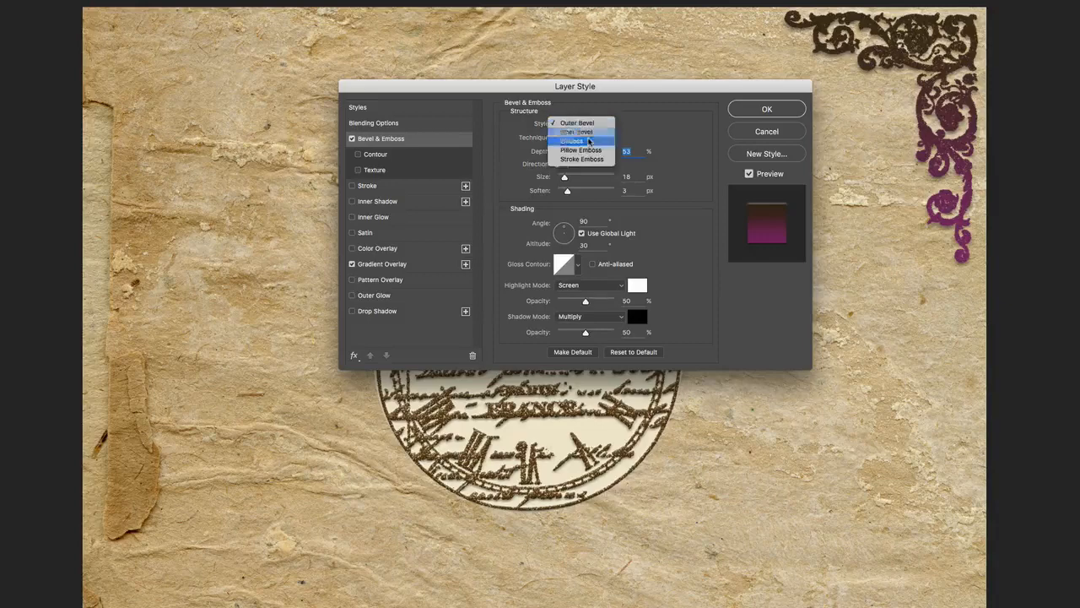
pyautogui.click(589, 141)
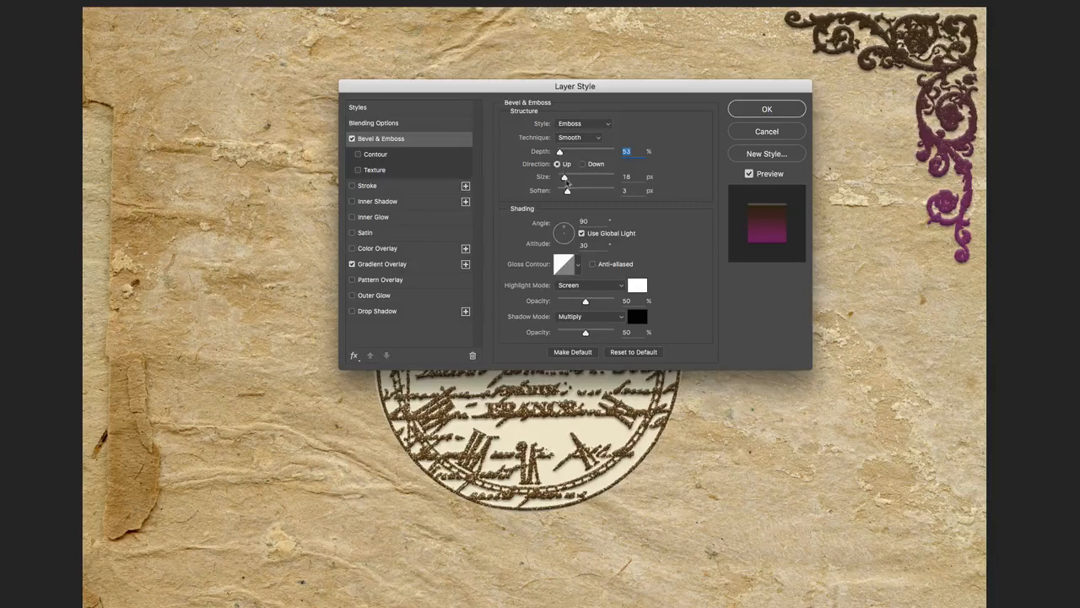
# Set the ornament's emboss depth to 84% and size to 10 px, and apply the layer style.
pyautogui.moveTo(559, 152); pyautogui.dragTo(563, 181)
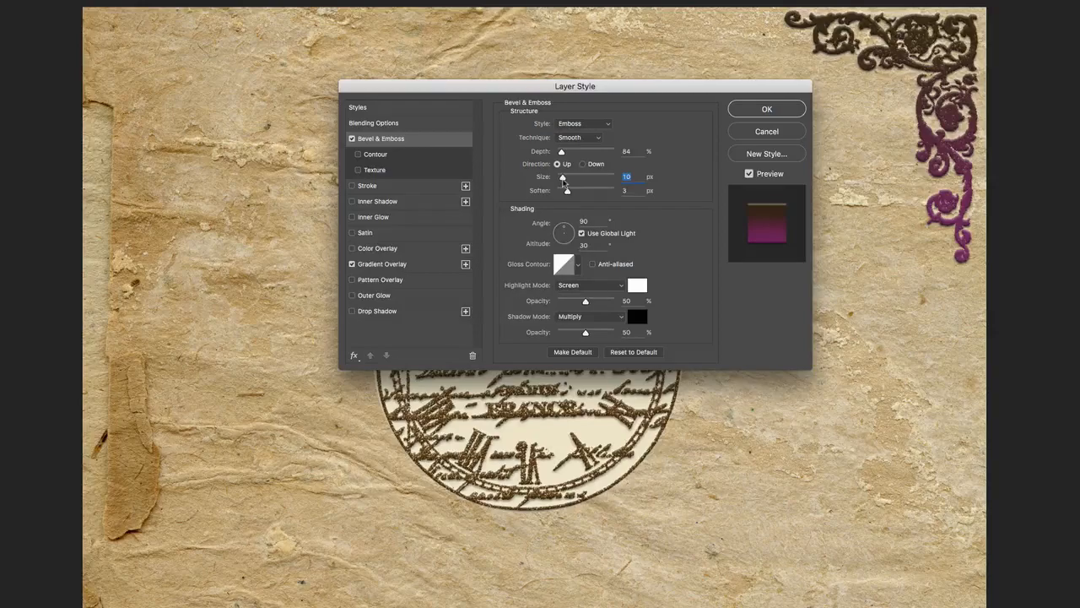
pyautogui.click(771, 114)
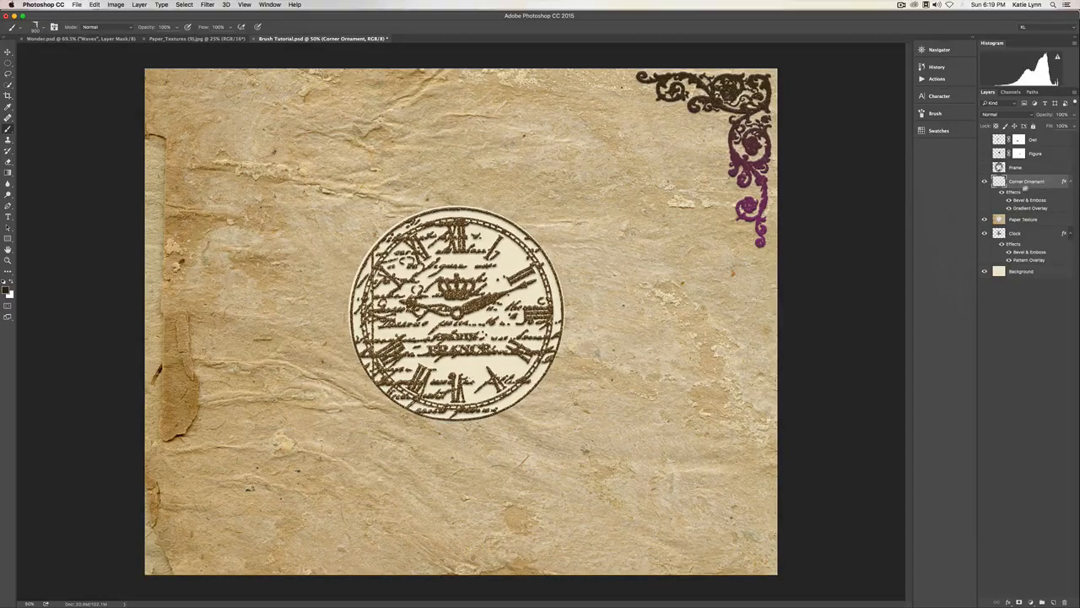
# Duplicate the Corner Ornament layer three times and switch to the Move tool.
pyautogui.press('super+j')
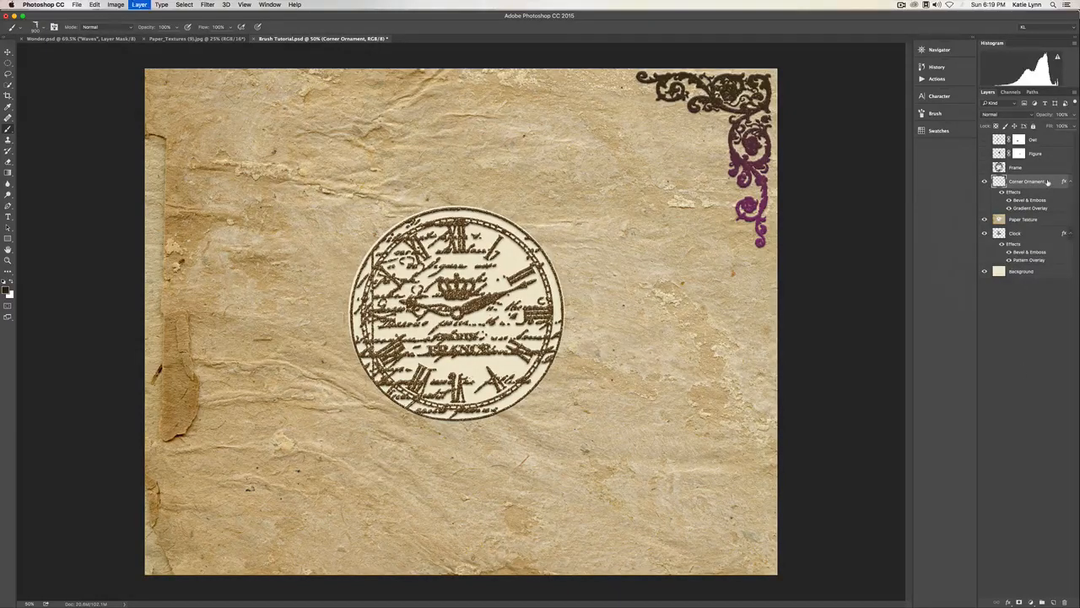
pyautogui.press('super+j')
pyautogui.press('super+j')
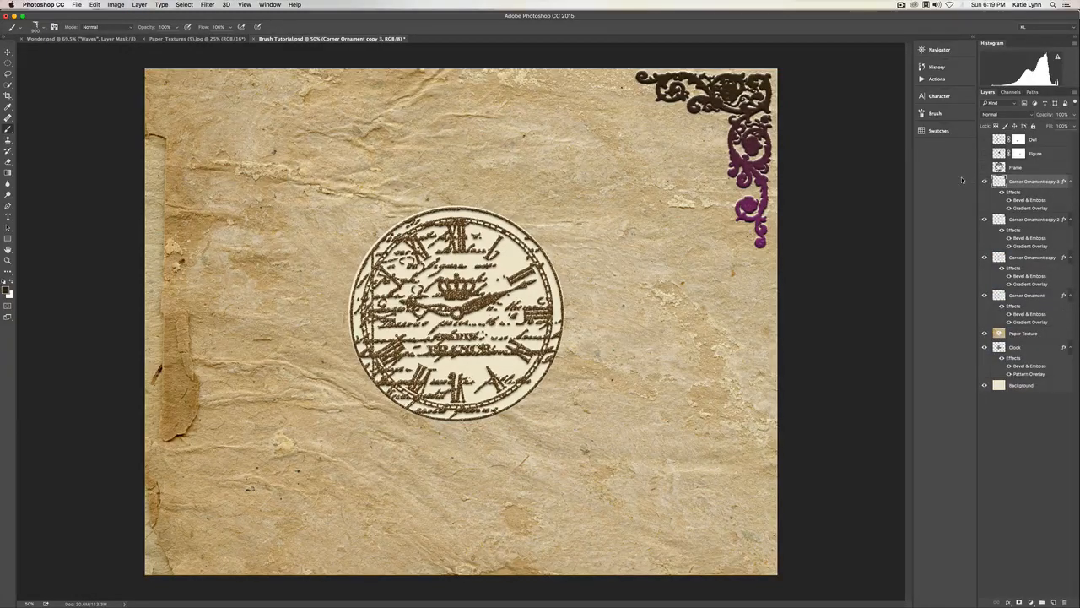
pyautogui.press('v')
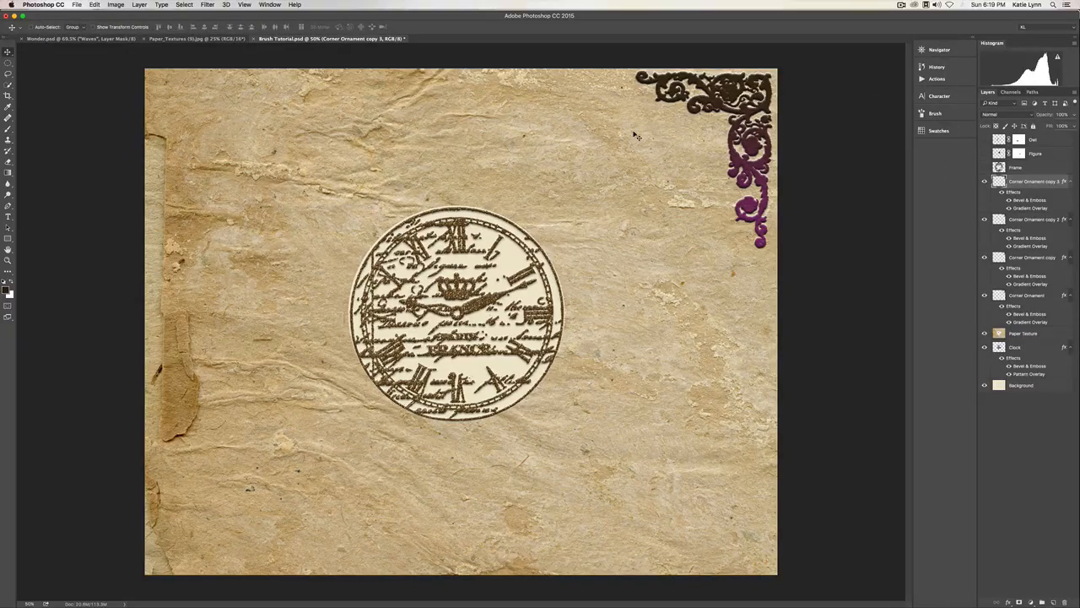
# Move the three Corner Ornament copies to the page's upper-left, lower-right and lower-left corners, one in each.
pyautogui.moveTo(745, 106); pyautogui.dragTo(258, 106)
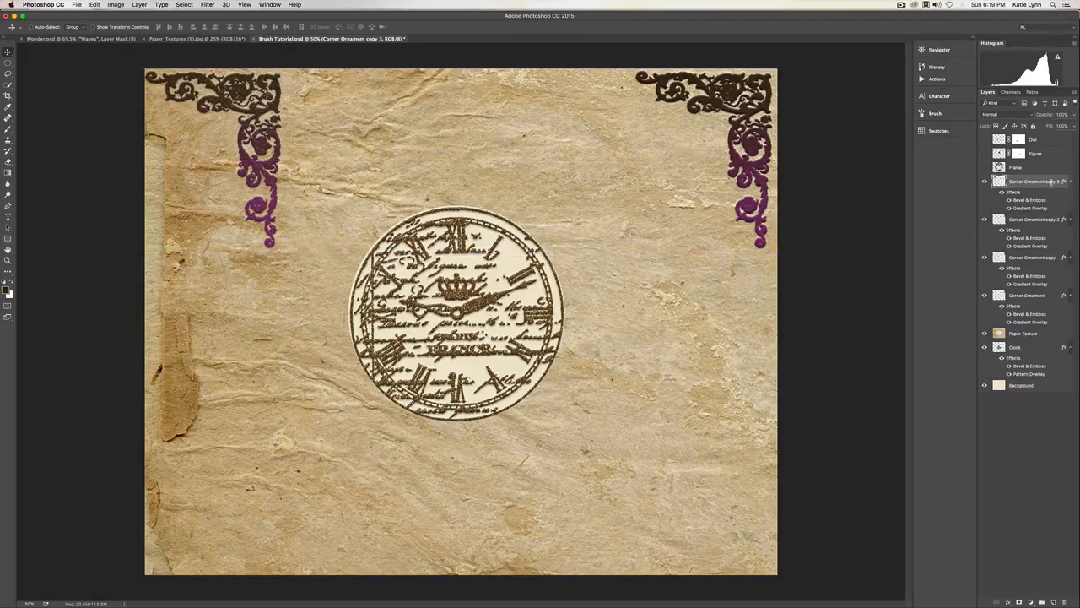
pyautogui.click(1023, 220)
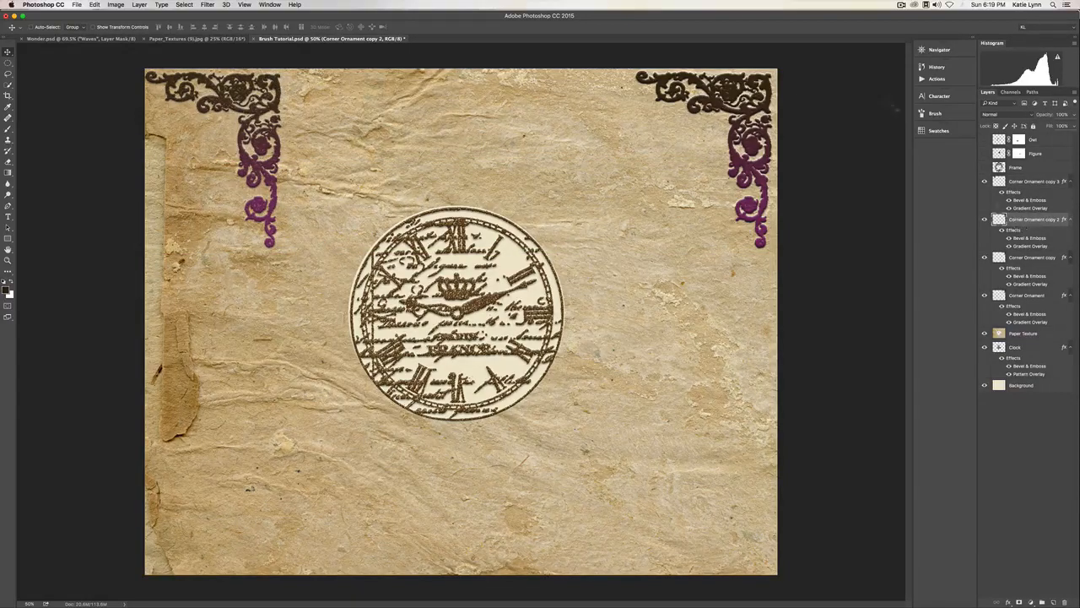
pyautogui.moveTo(742, 83); pyautogui.dragTo(744, 404)
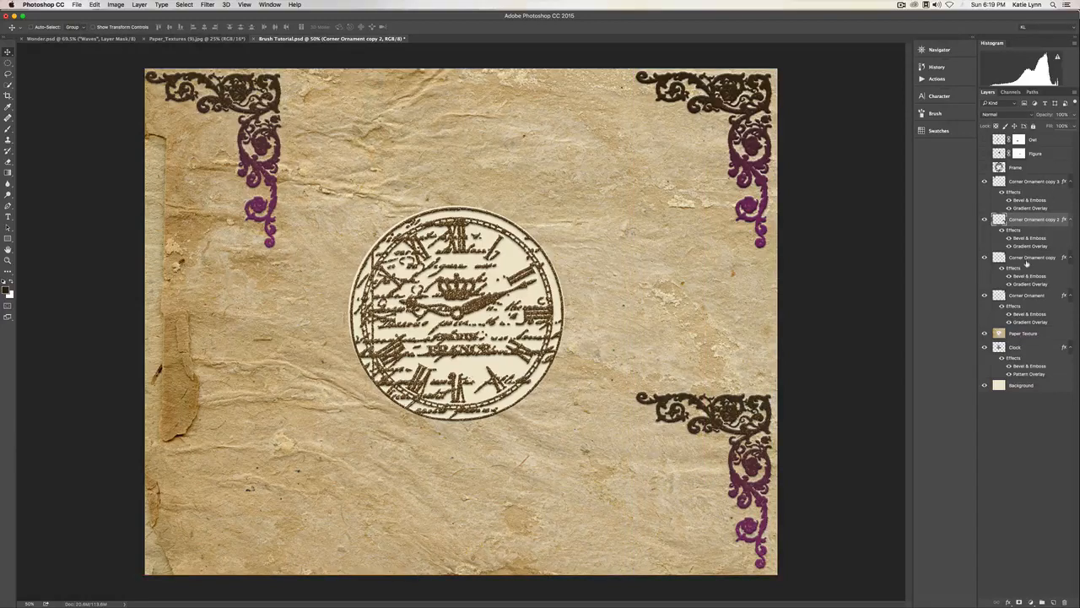
pyautogui.click(1027, 257)
pyautogui.moveTo(731, 71); pyautogui.dragTo(226, 407)
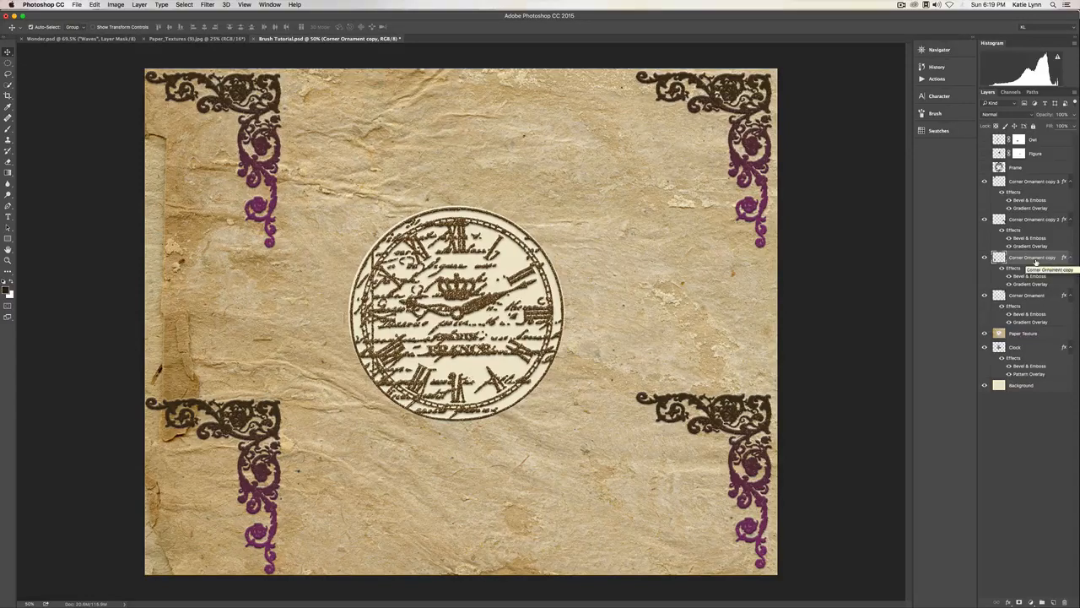
# Flip the lower-left Corner Ornament copy vertically and horizontally, and fit it snugly into the page's lower-left corner.
pyautogui.press('super+t')
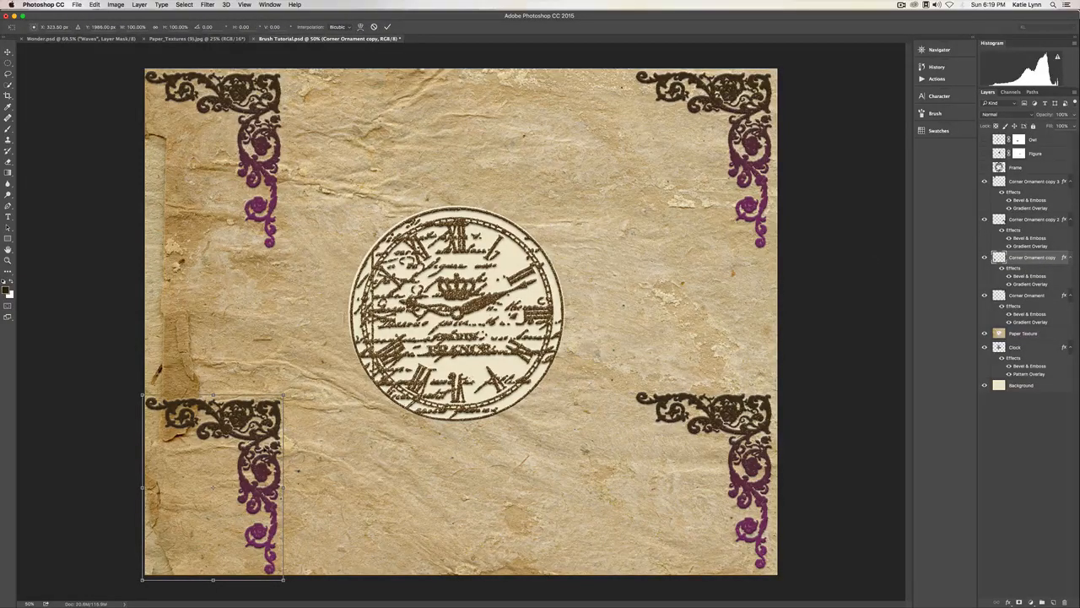
pyautogui.rightClick(264, 446)
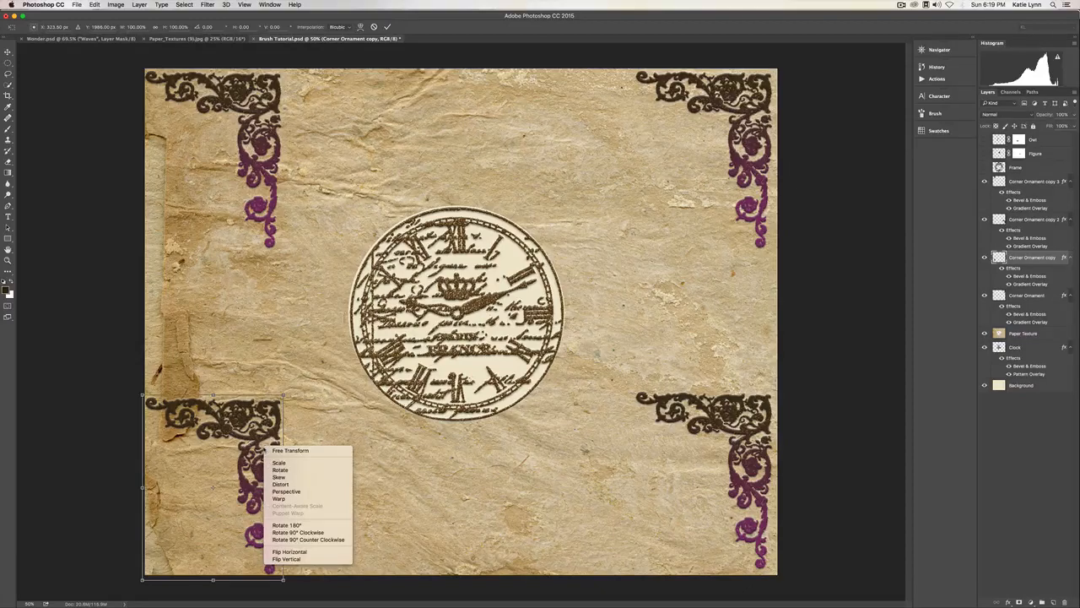
pyautogui.click(281, 559)
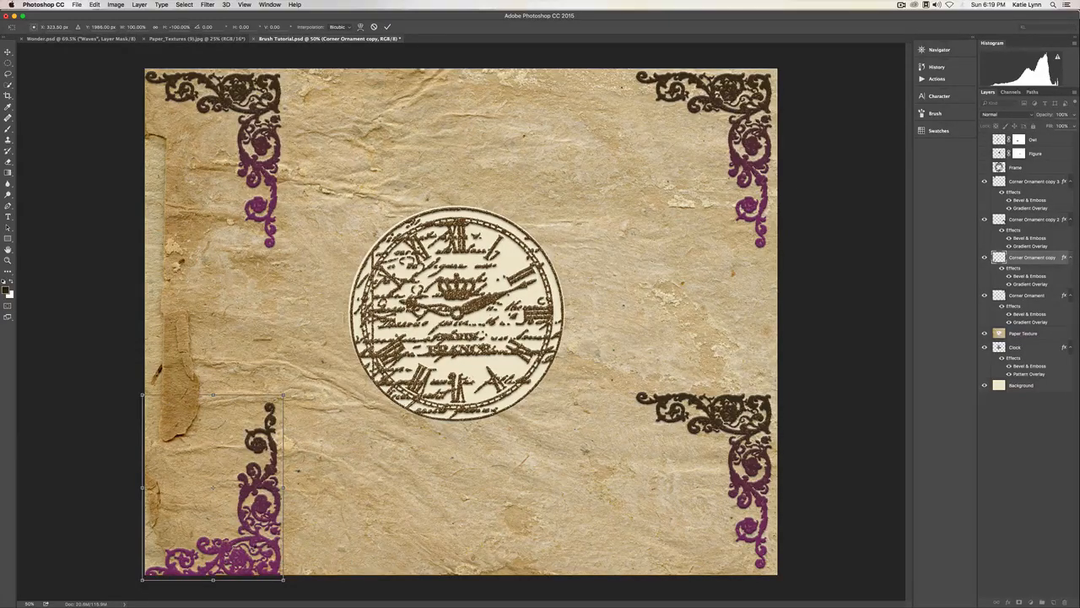
pyautogui.rightClick(253, 483)
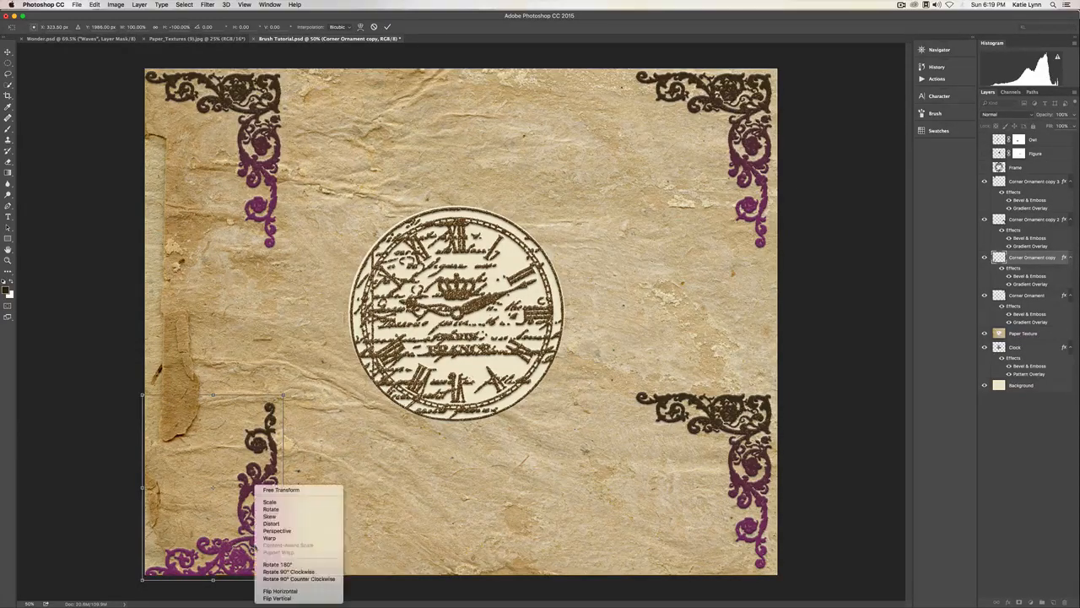
pyautogui.click(275, 584)
pyautogui.moveTo(236, 534); pyautogui.dragTo(239, 528)
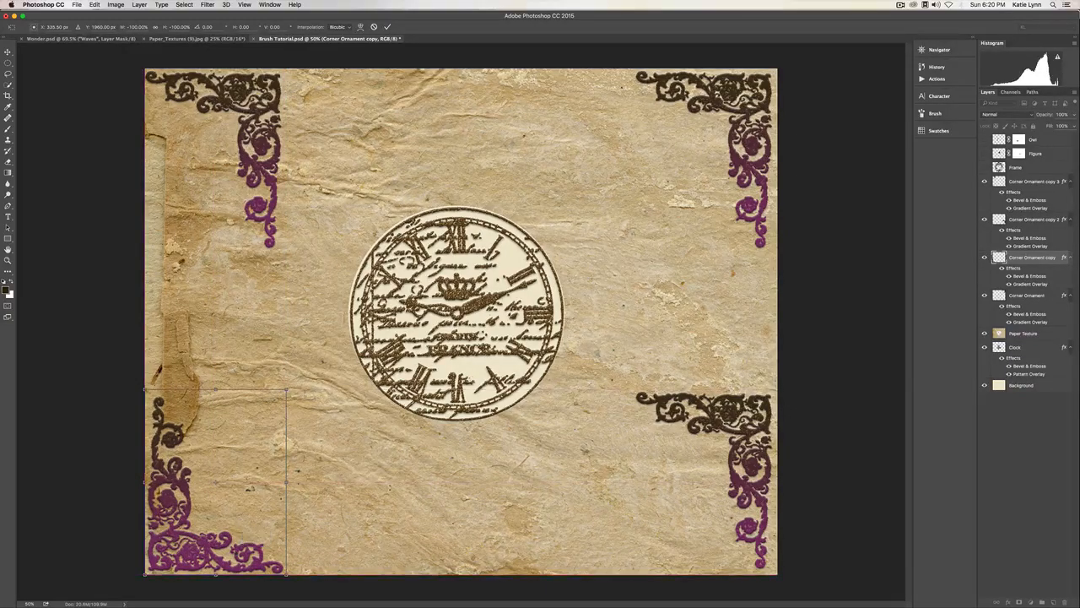
pyautogui.press('Return')
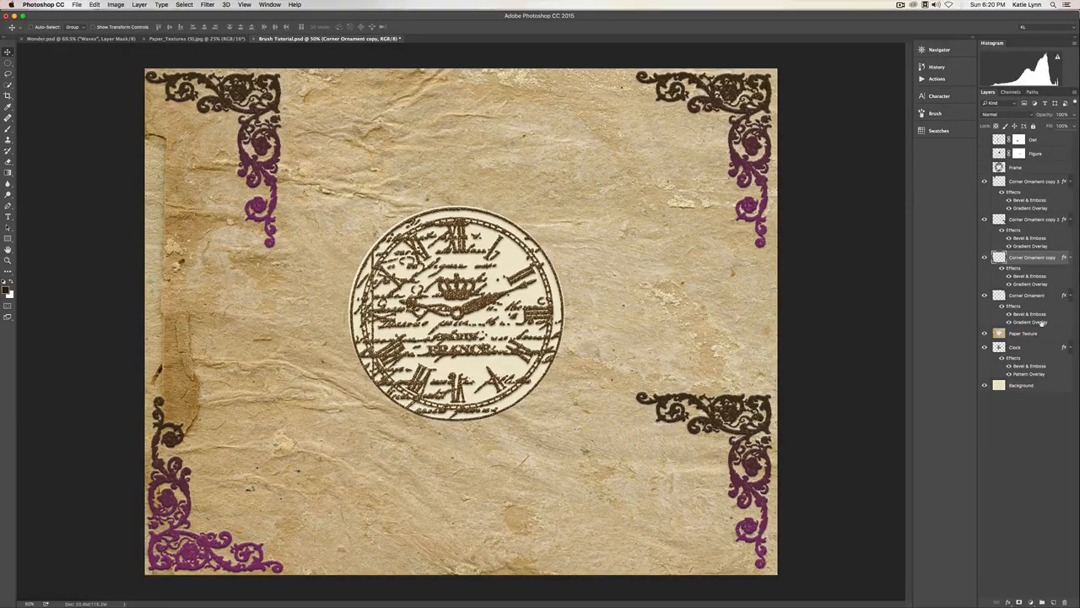
# Flip Corner Ornament copy 2 vertically and align it with the page's lower-right corner.
pyautogui.click(1033, 220)
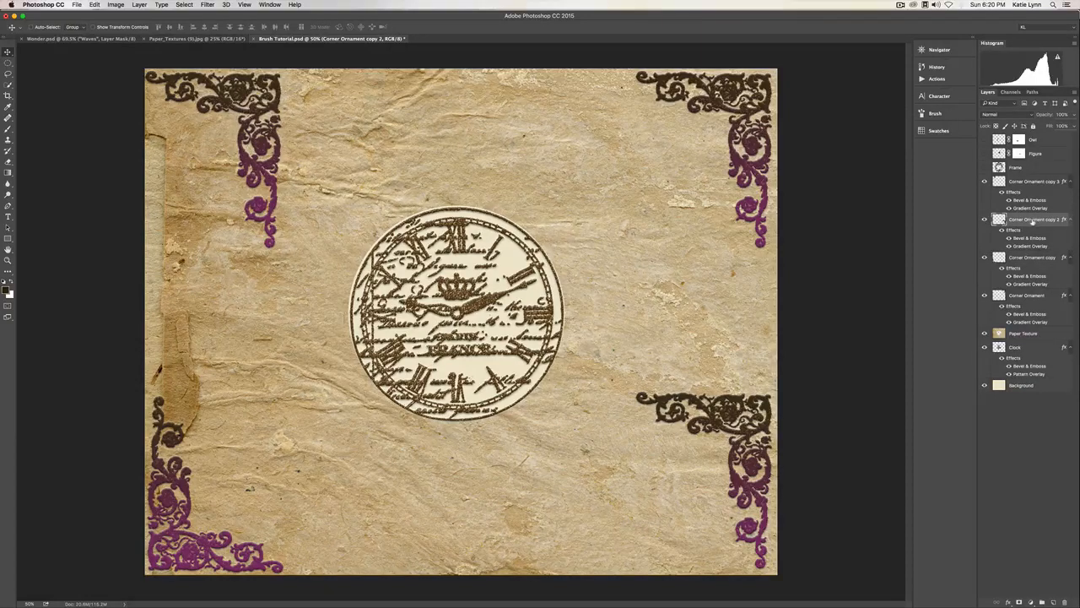
pyautogui.hotkey('ctrl', 't')
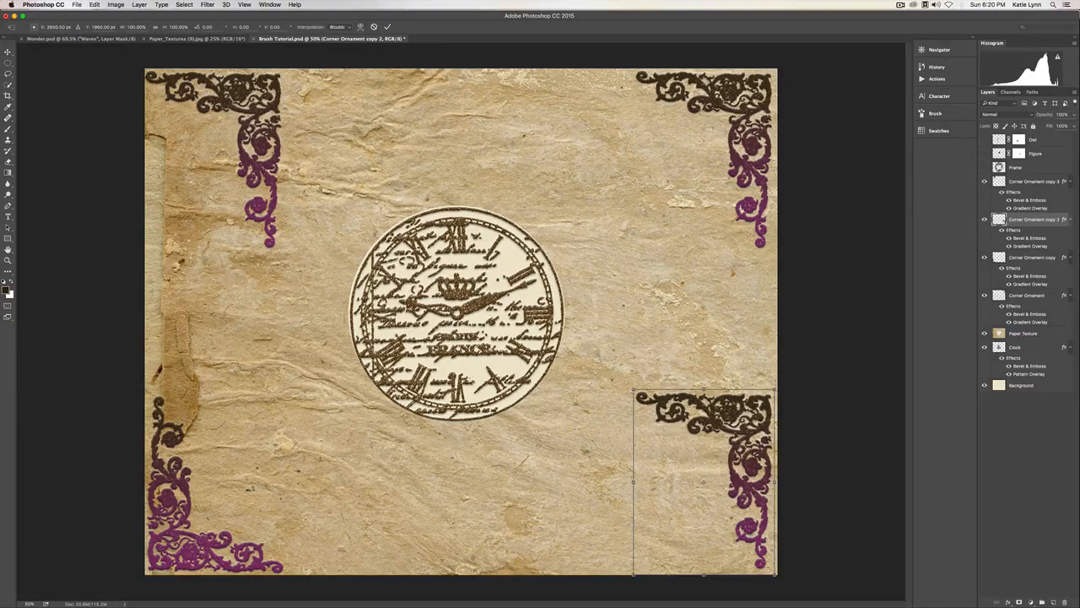
pyautogui.rightClick(734, 434)
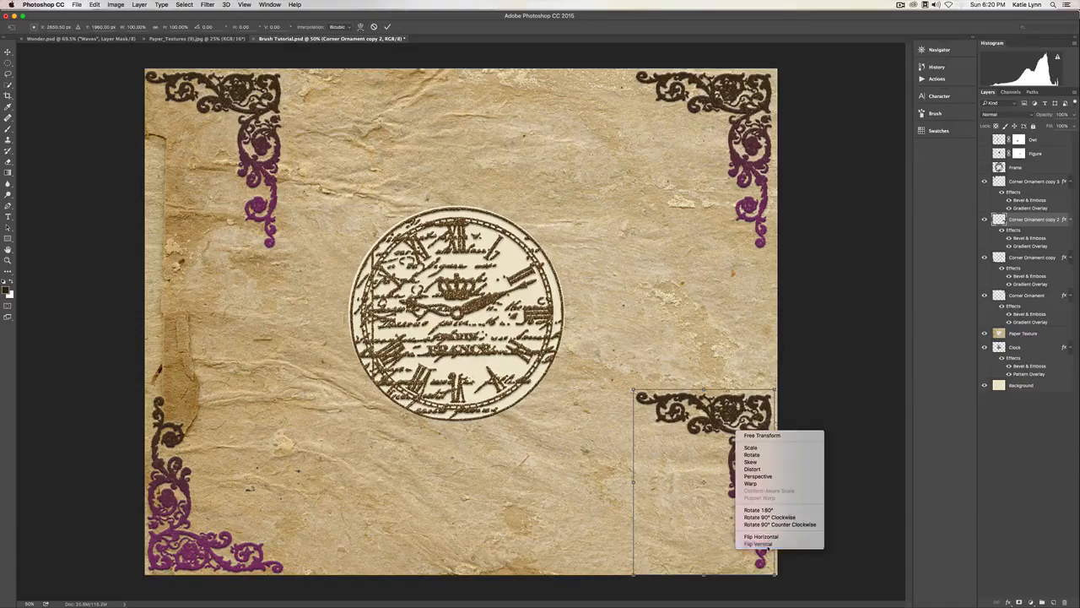
pyautogui.click(763, 543)
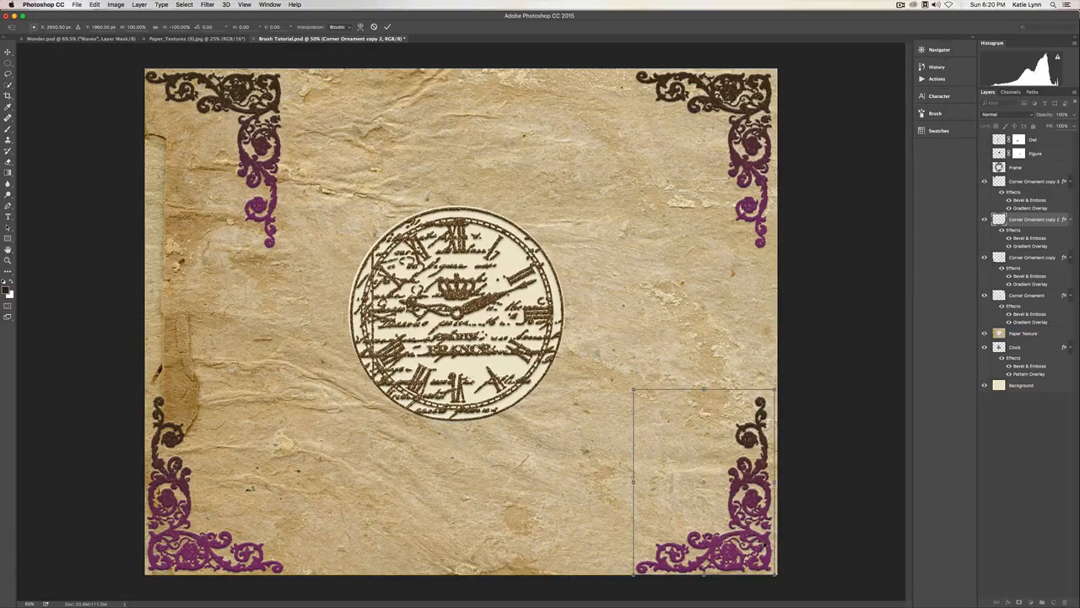
pyautogui.moveTo(764, 544); pyautogui.dragTo(768, 544)
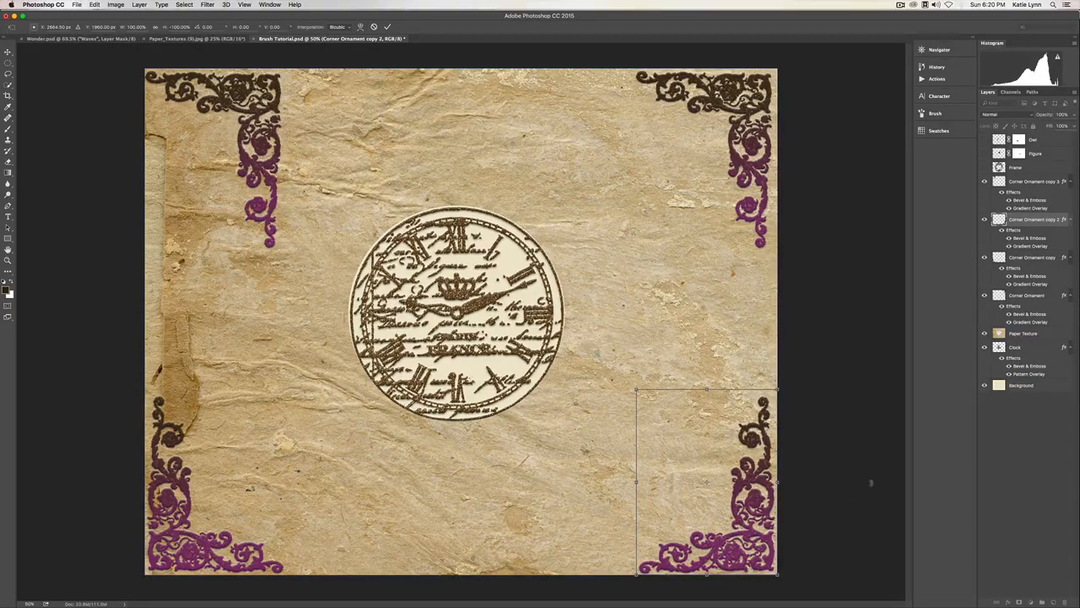
pyautogui.press('Return')
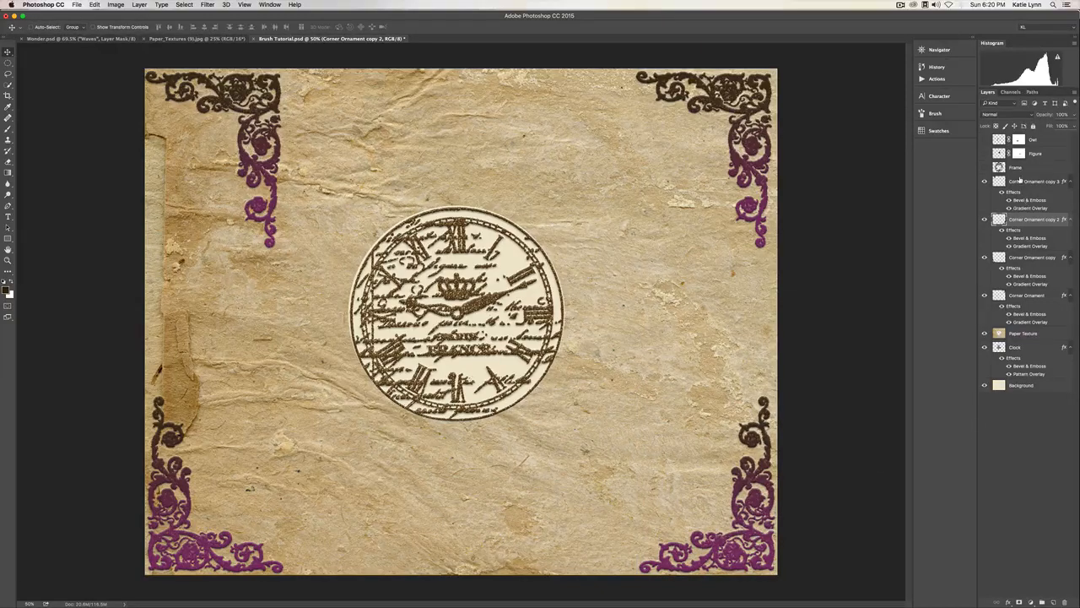
# Flip Corner Ornament copy 3 horizontally, keeping its vertical orientation, and align it with the page's upper-left corner.
pyautogui.click(1025, 182)
pyautogui.press('super+t')
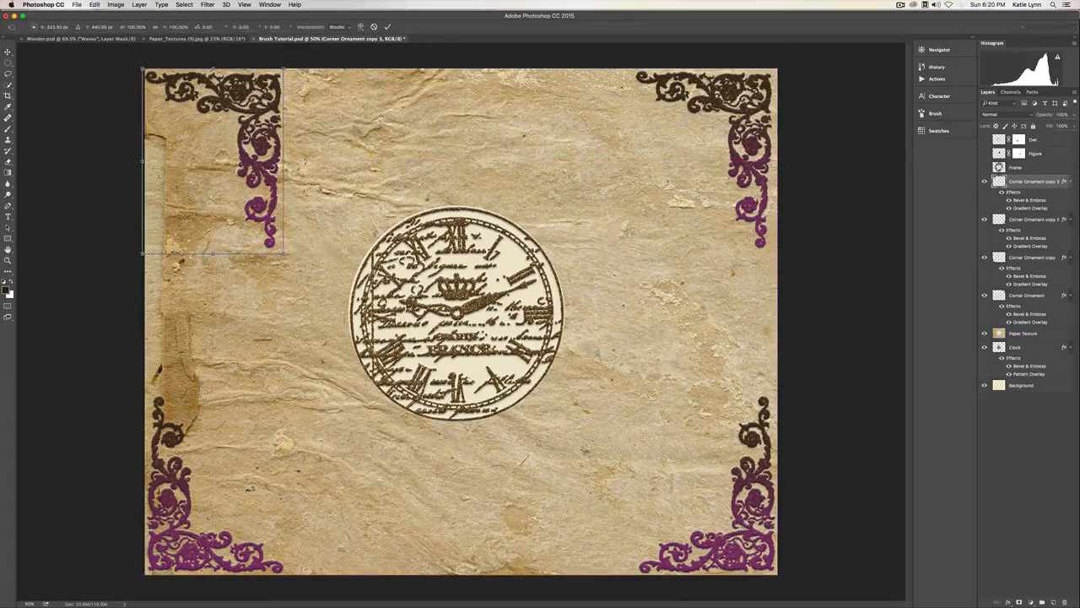
pyautogui.rightClick(246, 167)
pyautogui.click(273, 271)
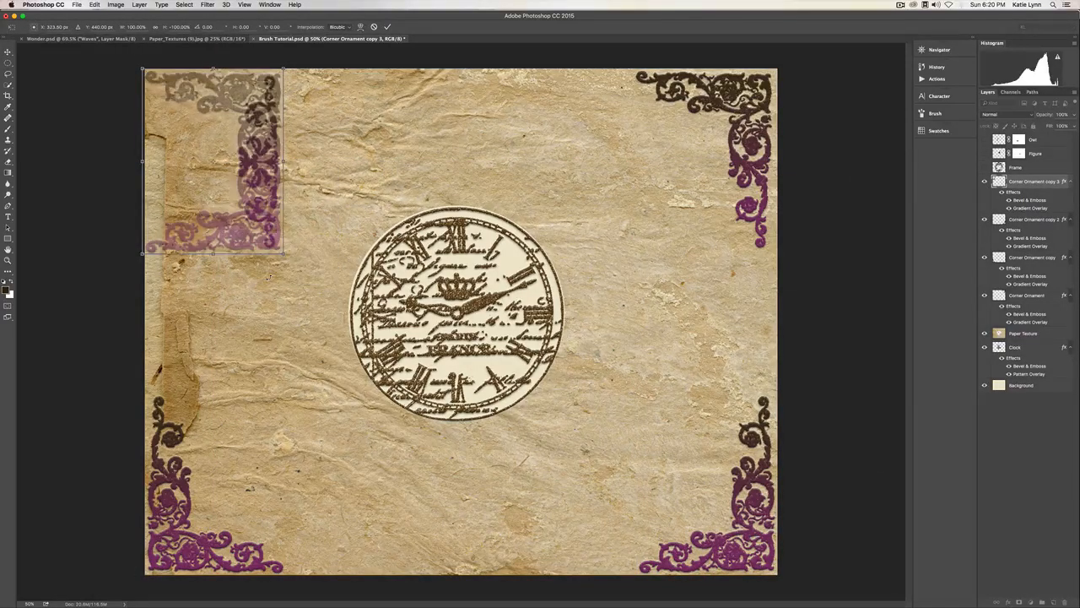
pyautogui.rightClick(250, 235)
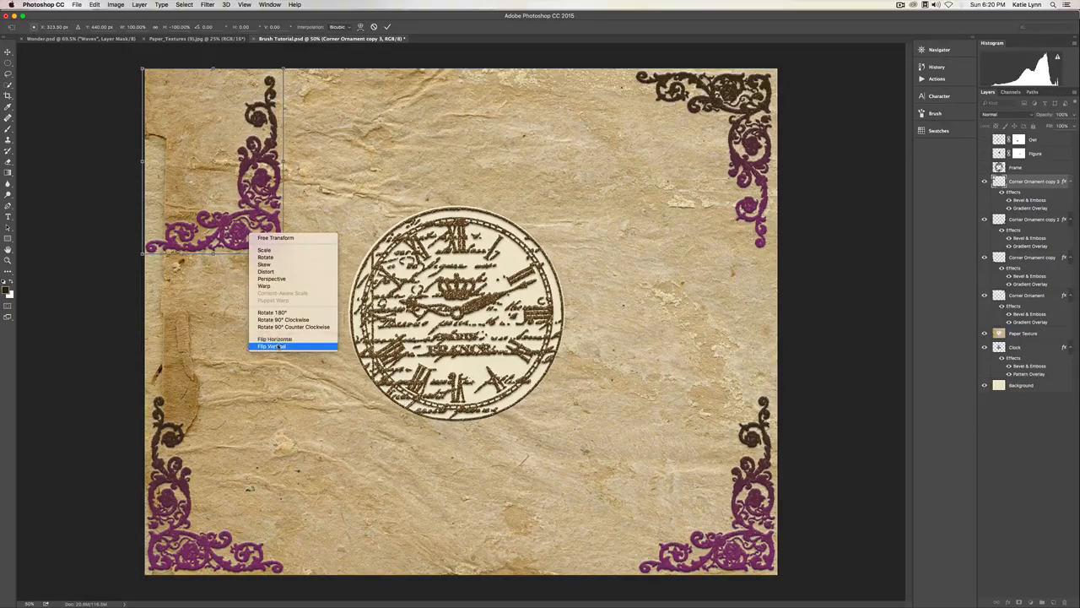
pyautogui.click(271, 346)
pyautogui.rightClick(253, 166)
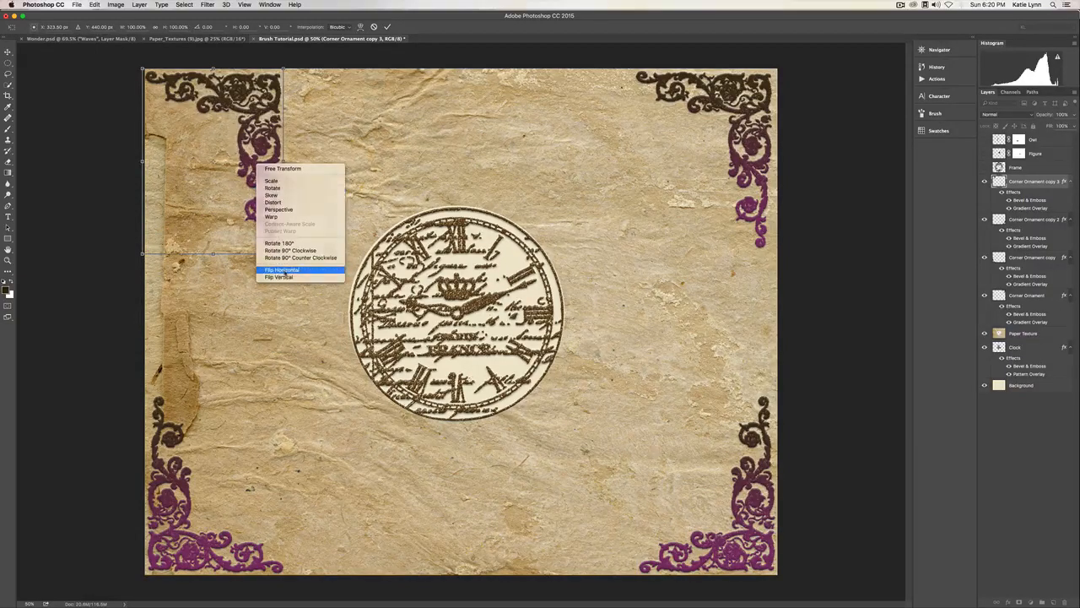
pyautogui.click(274, 270)
pyautogui.moveTo(241, 202); pyautogui.dragTo(245, 202)
pyautogui.press('Return')
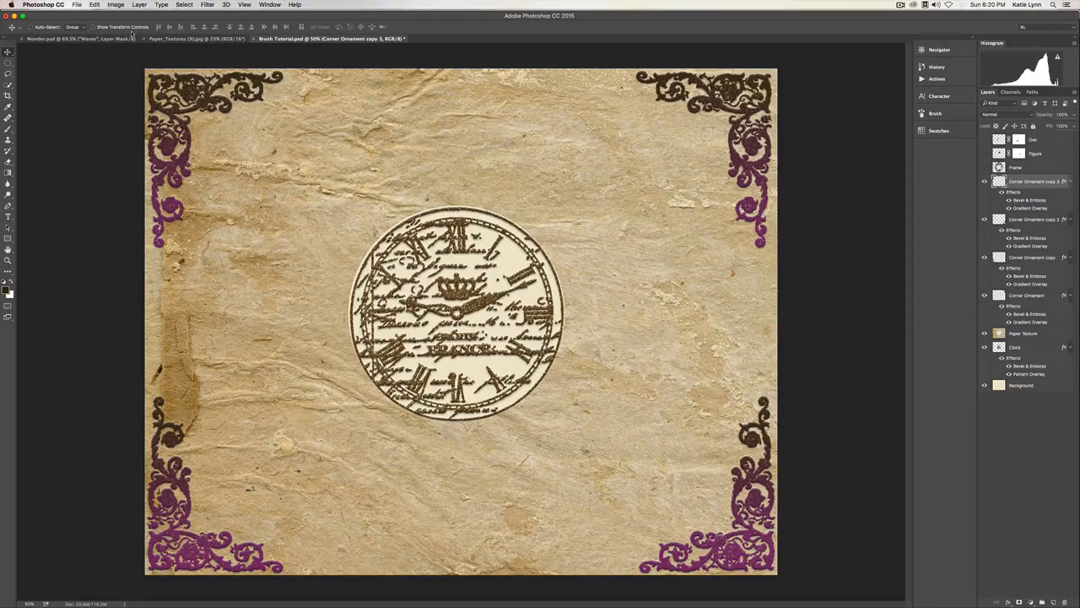
# Create a new layer above the ornament copies and choose the brush tip showing a row of artist's paintbrushes.
pyautogui.click(1054, 602)
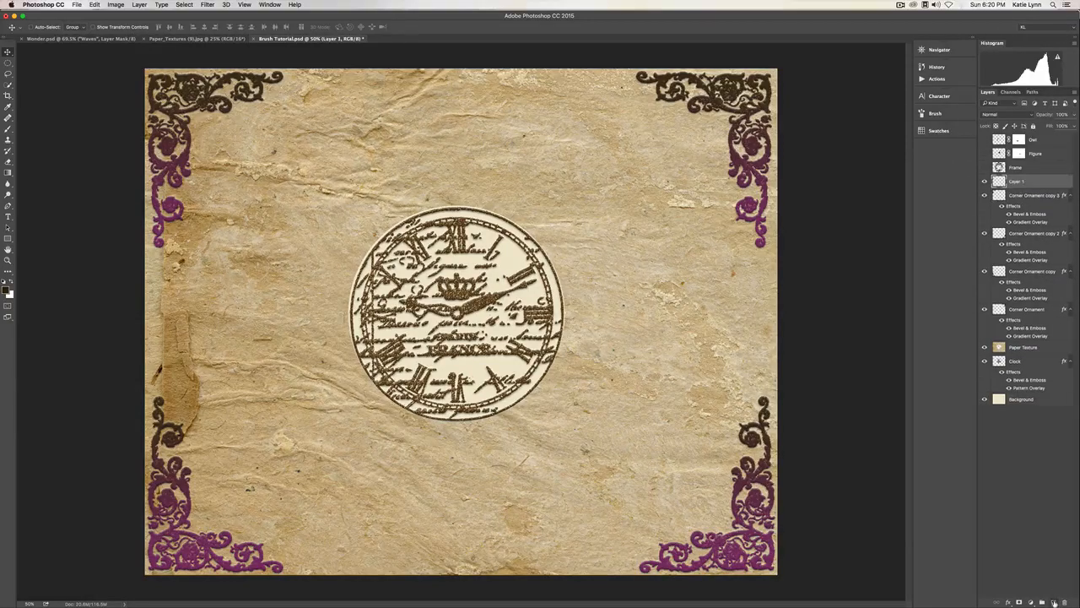
pyautogui.press('b')
pyautogui.click(39, 27)
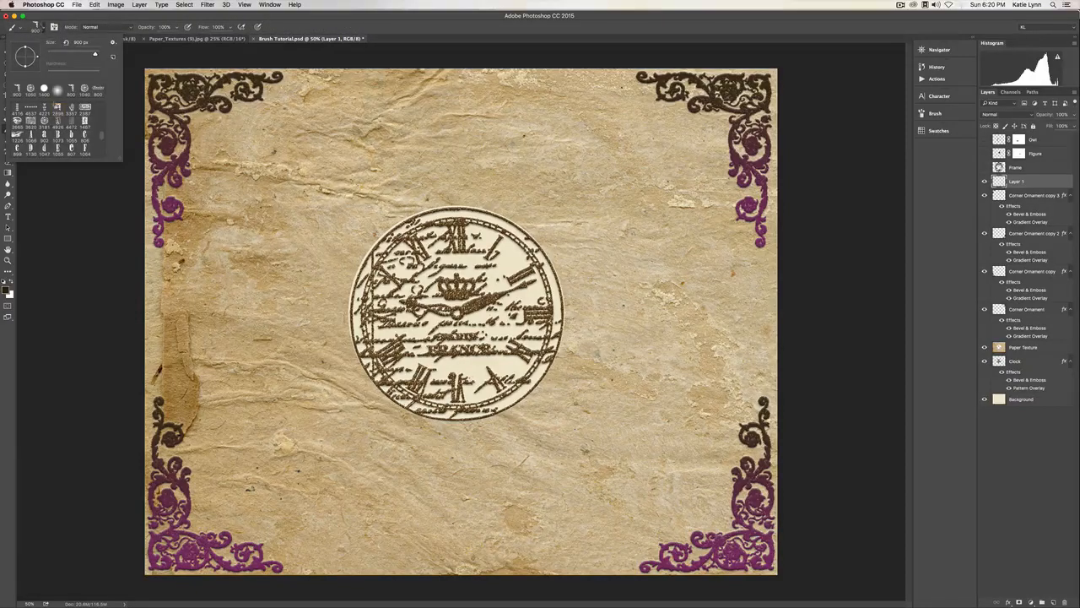
pyautogui.scroll(4, 52, 126)
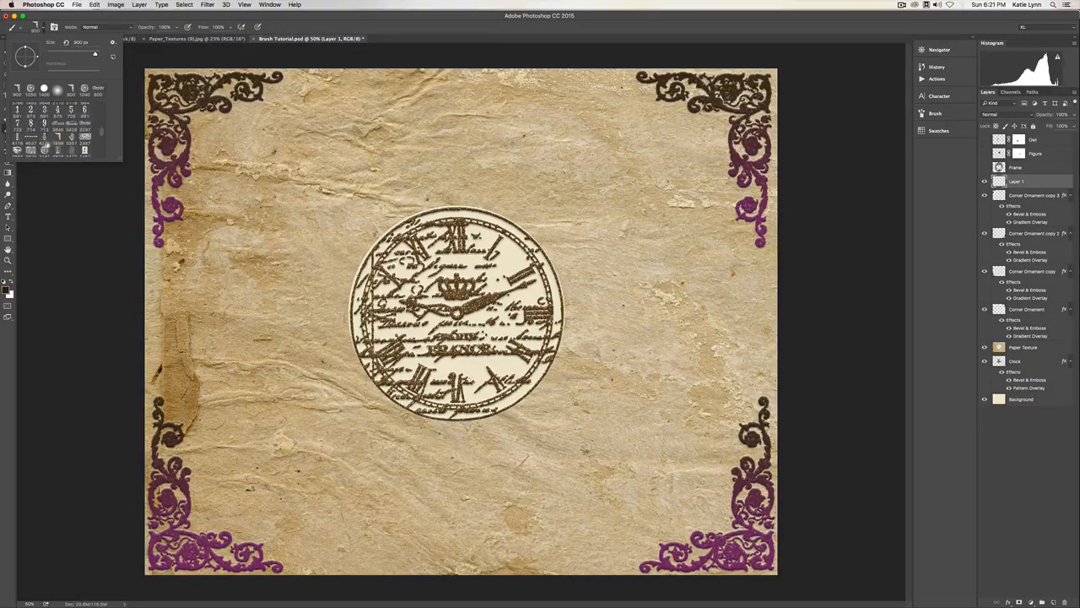
pyautogui.click(30, 150)
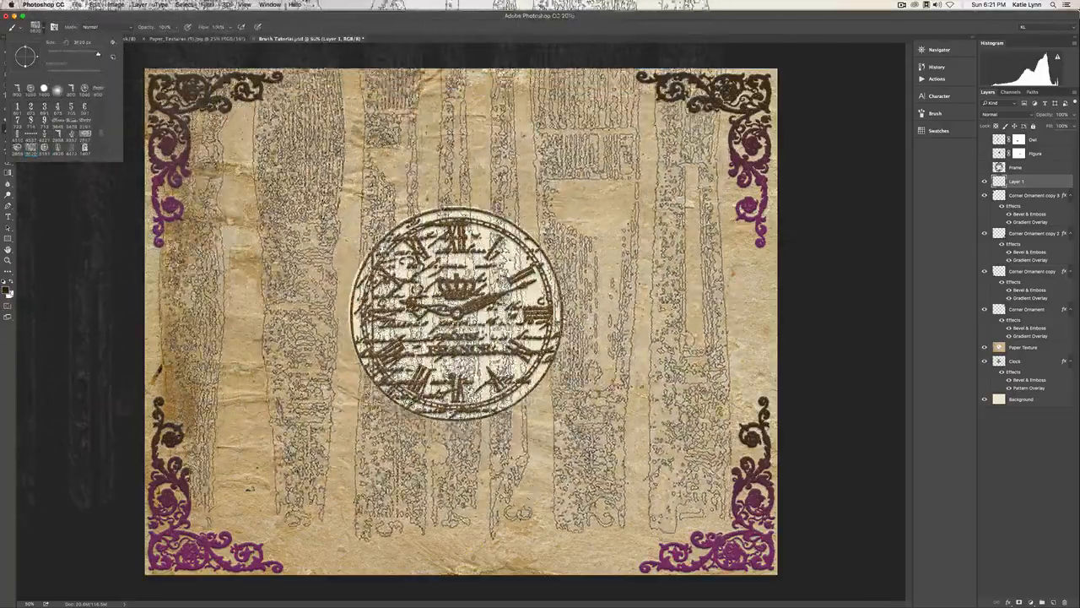
pyautogui.press('Return')
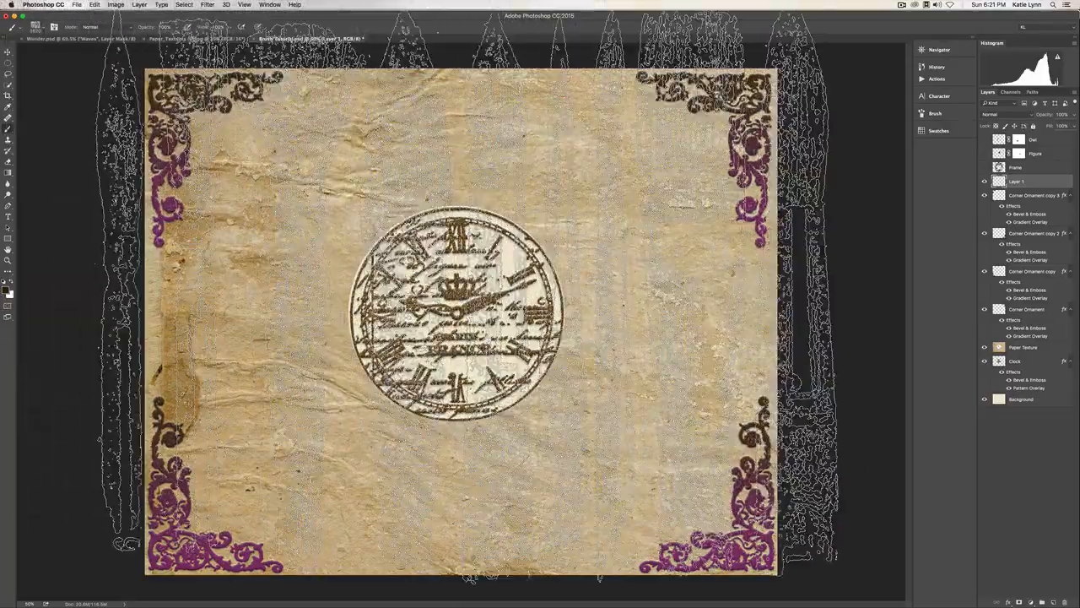
# Reduce the brush size to 1300 px, stamp the paintbrushes below the clock along the page's lower edge, and name the layer Brushes.
pyautogui.press('[')
pyautogui.press('[')
pyautogui.press('[')
pyautogui.press('[')
pyautogui.press('[')
pyautogui.press('[')
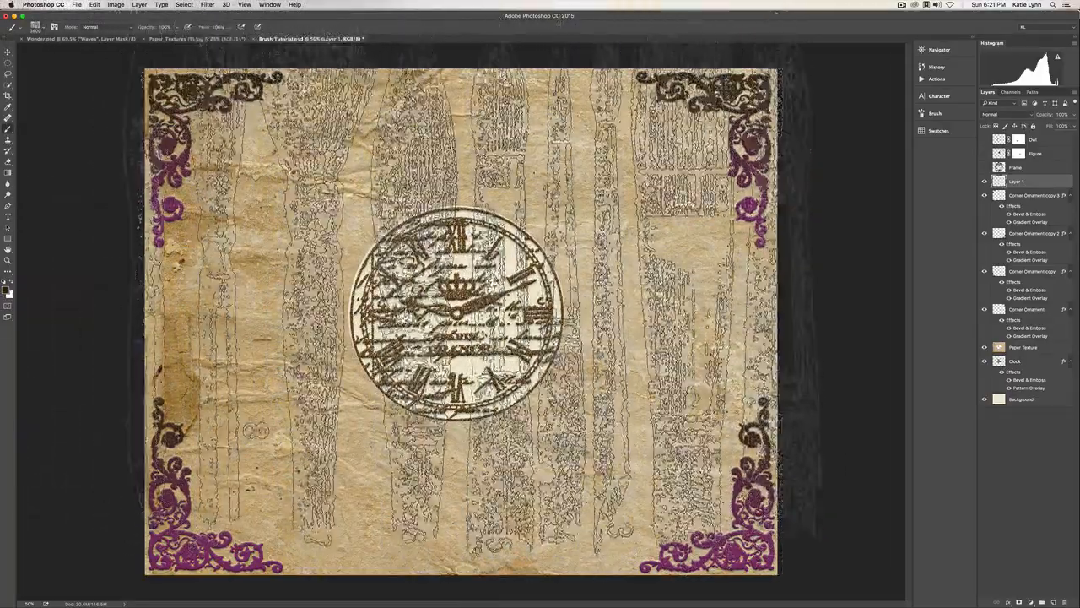
pyautogui.press('[')
pyautogui.press('[')
pyautogui.press('[')
pyautogui.press('[')
pyautogui.press('[')
pyautogui.press('[')
pyautogui.press('[')
pyautogui.press('[')
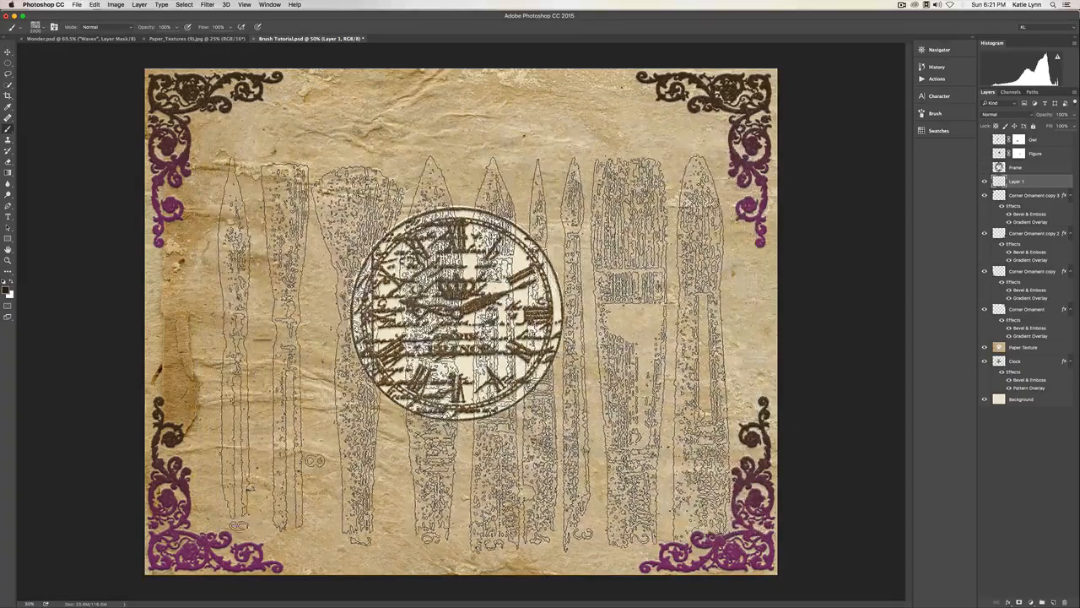
pyautogui.press('[')
pyautogui.press('[')
pyautogui.press('[')
pyautogui.press('[')
pyautogui.press('[')
pyautogui.press('[')
pyautogui.press('[')
pyautogui.press('[')
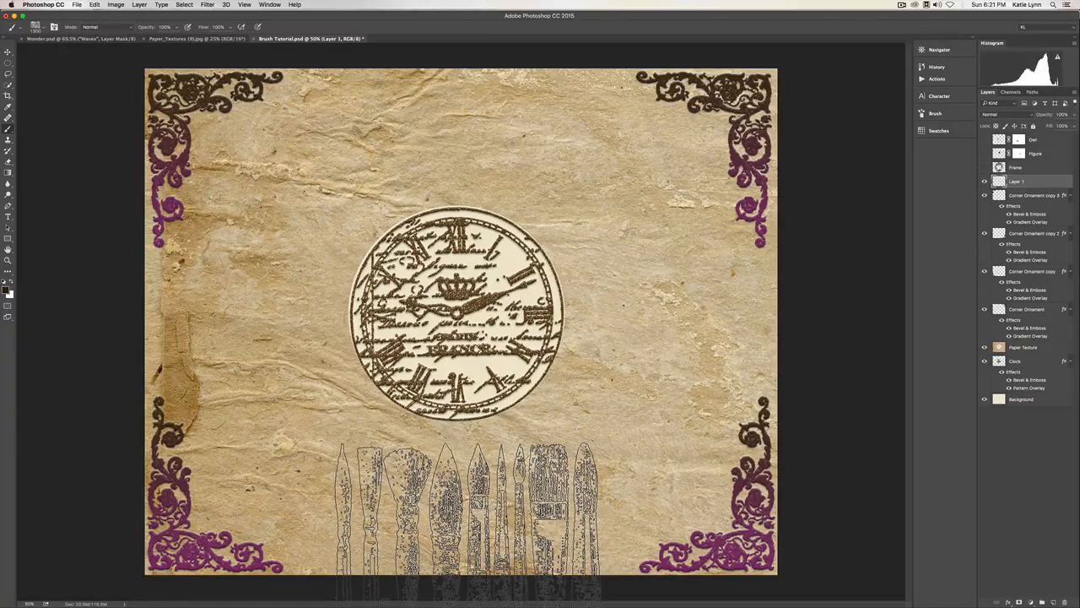
pyautogui.click(467, 522)
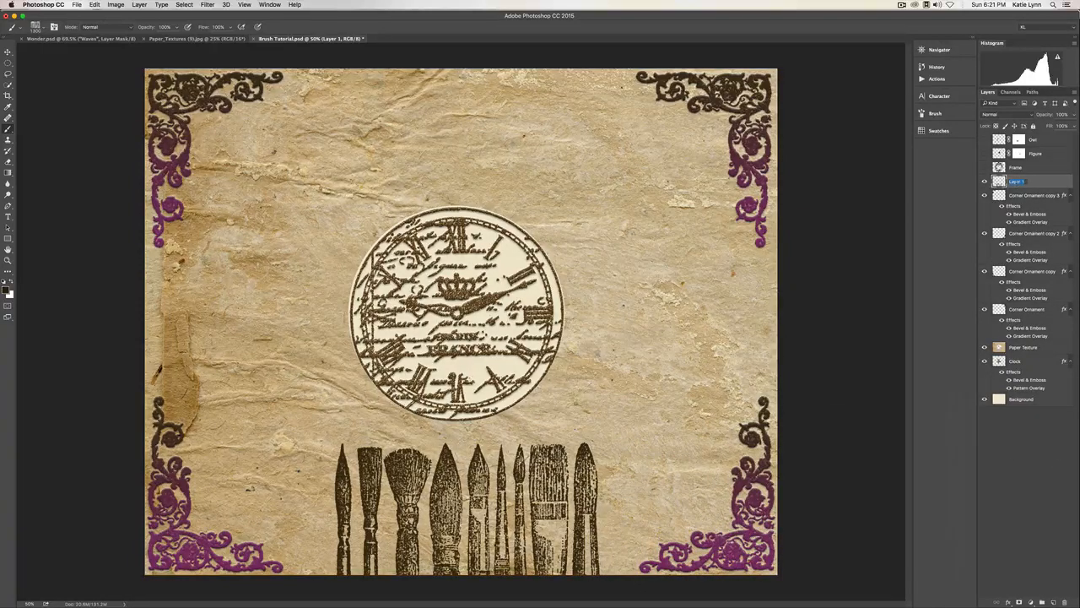
pyautogui.write('Brushes')
pyautogui.press('Return')
# Add a light-blue glitter Pattern Overlay and a Bevel & Emboss with increased depth to the Brushes layer.
pyautogui.click(1008, 602)
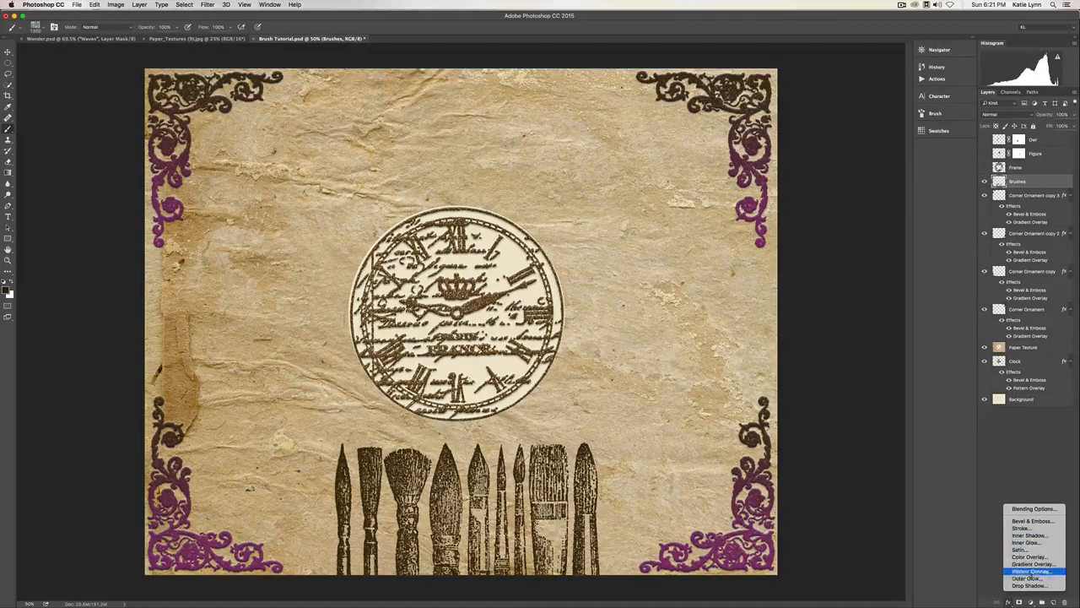
pyautogui.click(1031, 572)
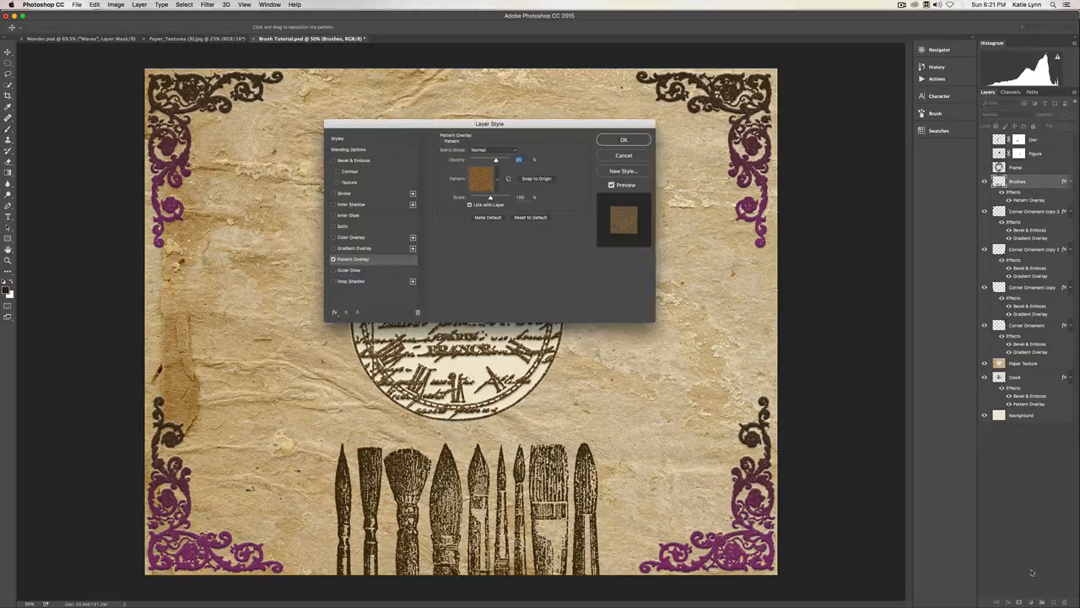
pyautogui.click(495, 183)
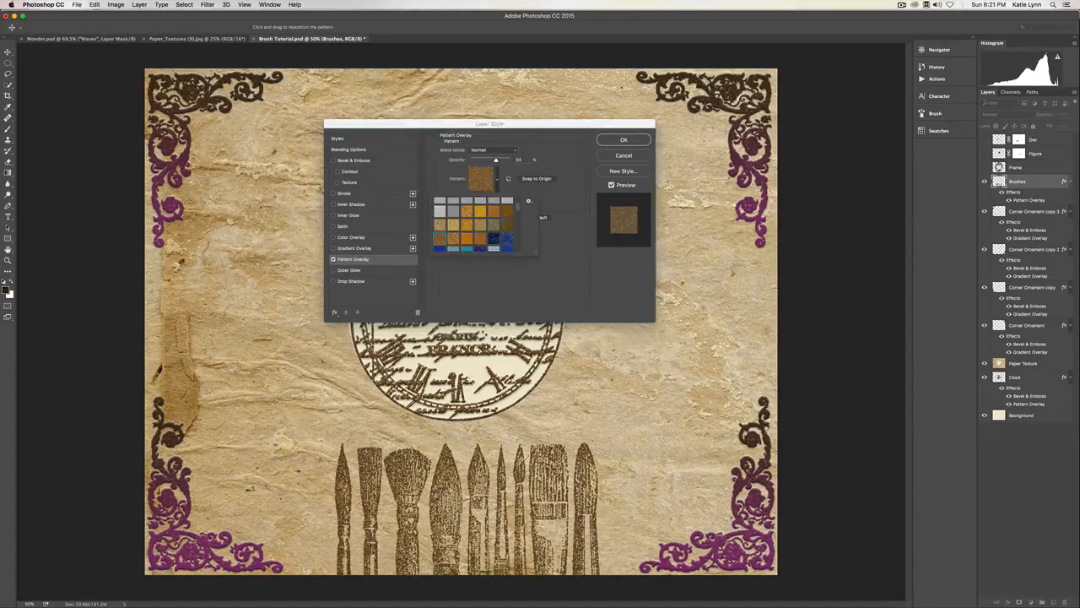
pyautogui.click(493, 232)
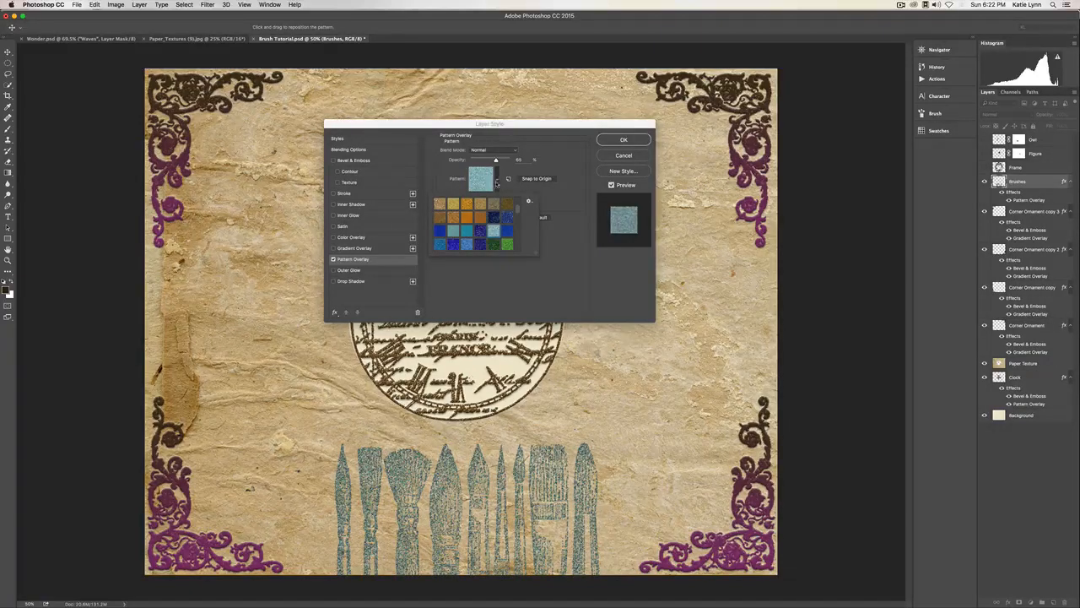
pyautogui.click(496, 182)
pyautogui.click(359, 160)
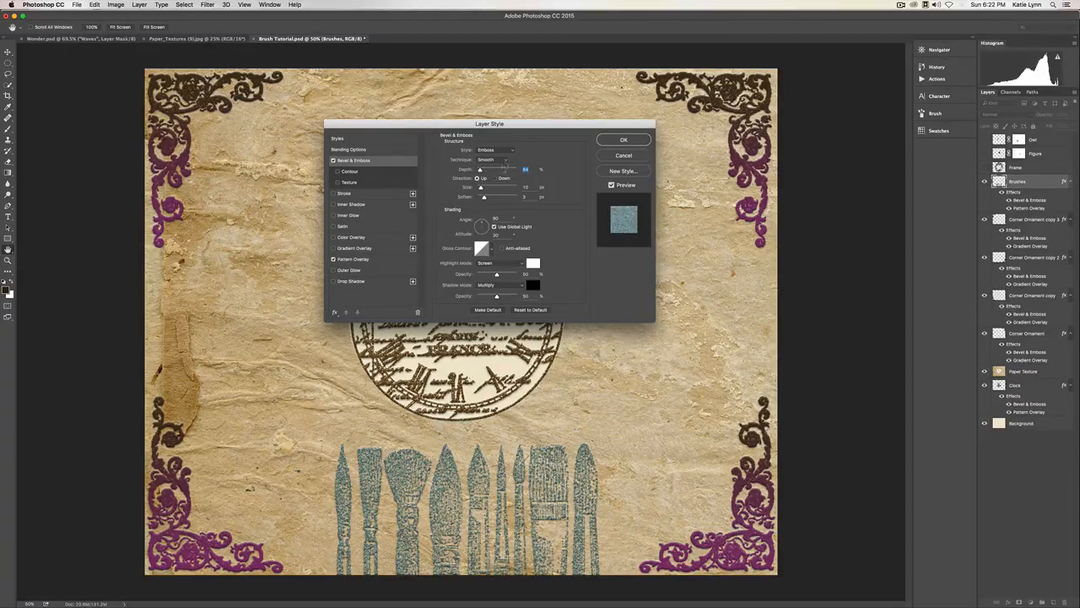
pyautogui.moveTo(482, 171)
pyautogui.mouseDown()
pyautogui.moveTo(504, 171)
pyautogui.moveTo(481, 169)
pyautogui.mouseUp()
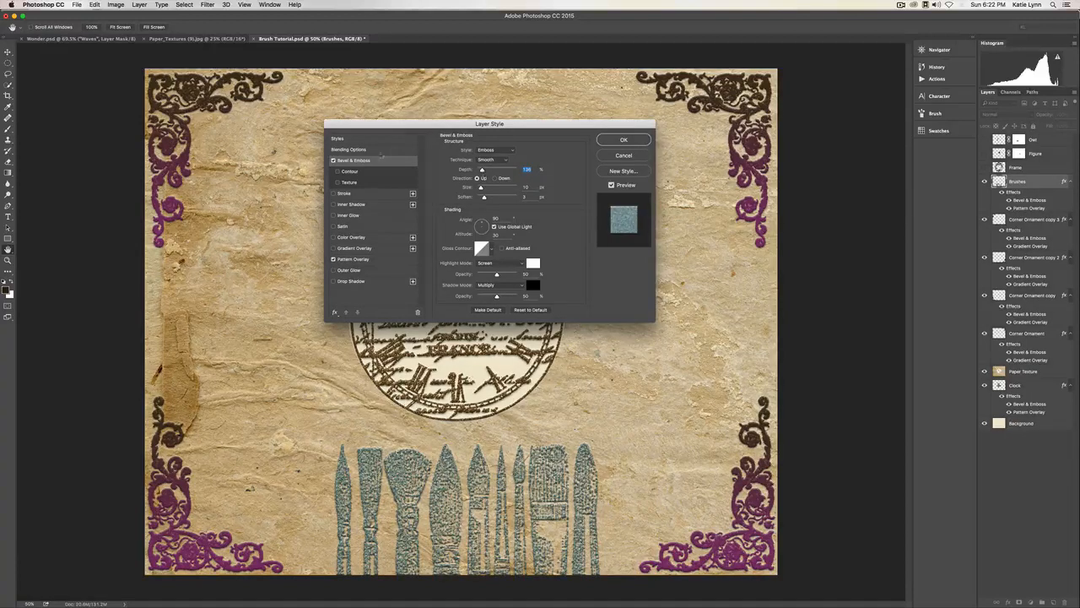
# Raise the Pattern Overlay opacity to 100% and try other glitter colours, choosing a pinkish-purple pattern for the paintbrushes.
pyautogui.click(359, 259)
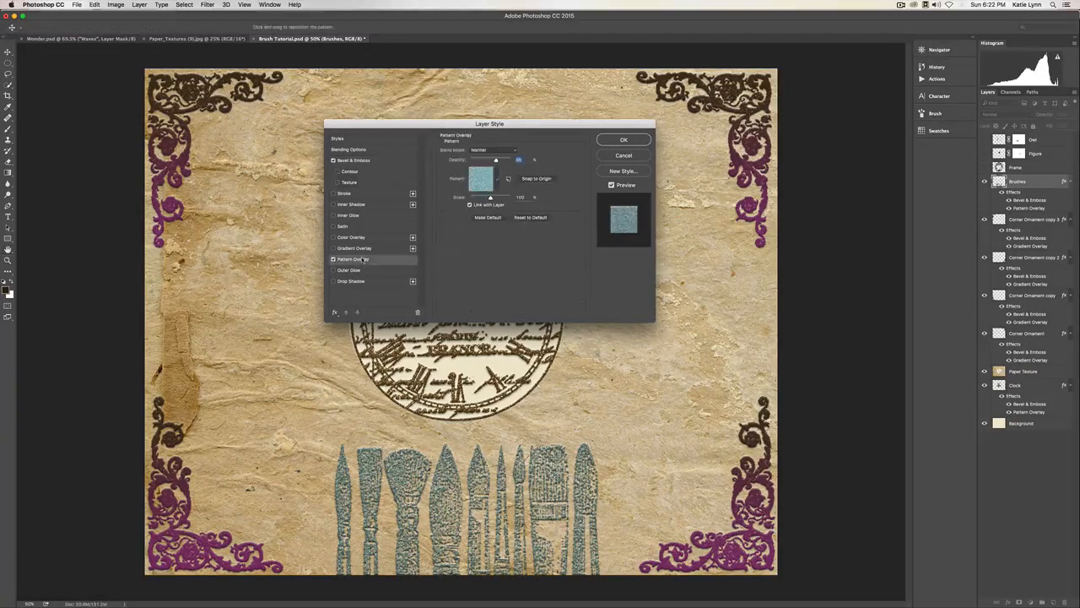
pyautogui.click(498, 180)
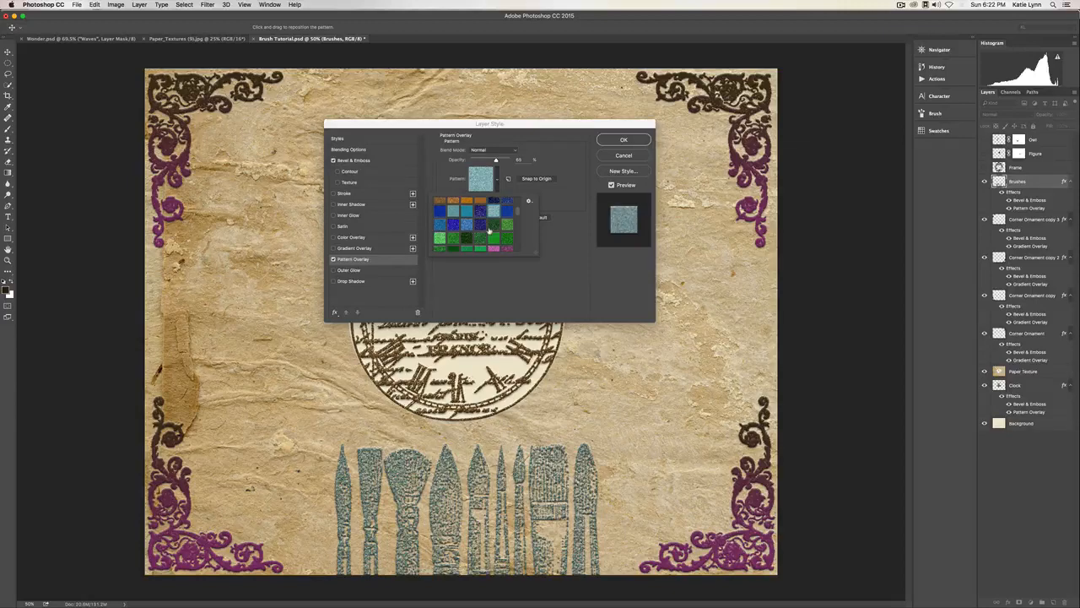
pyautogui.moveTo(496, 160); pyautogui.dragTo(512, 162)
pyautogui.click(498, 182)
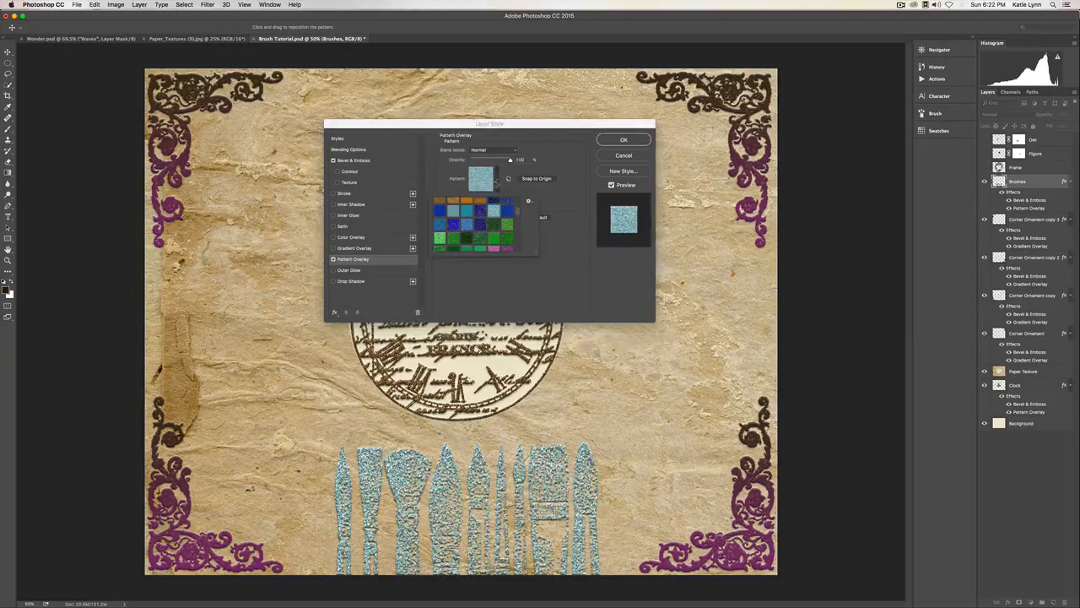
pyautogui.click(485, 226)
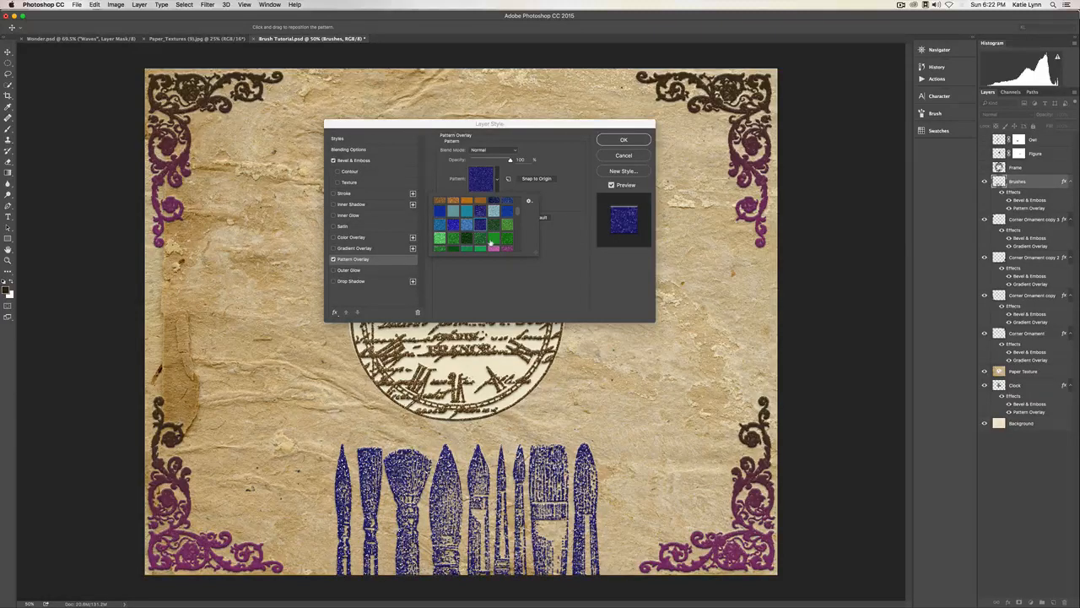
pyautogui.scroll(-1, 495, 243)
pyautogui.scroll(-2, 496, 239)
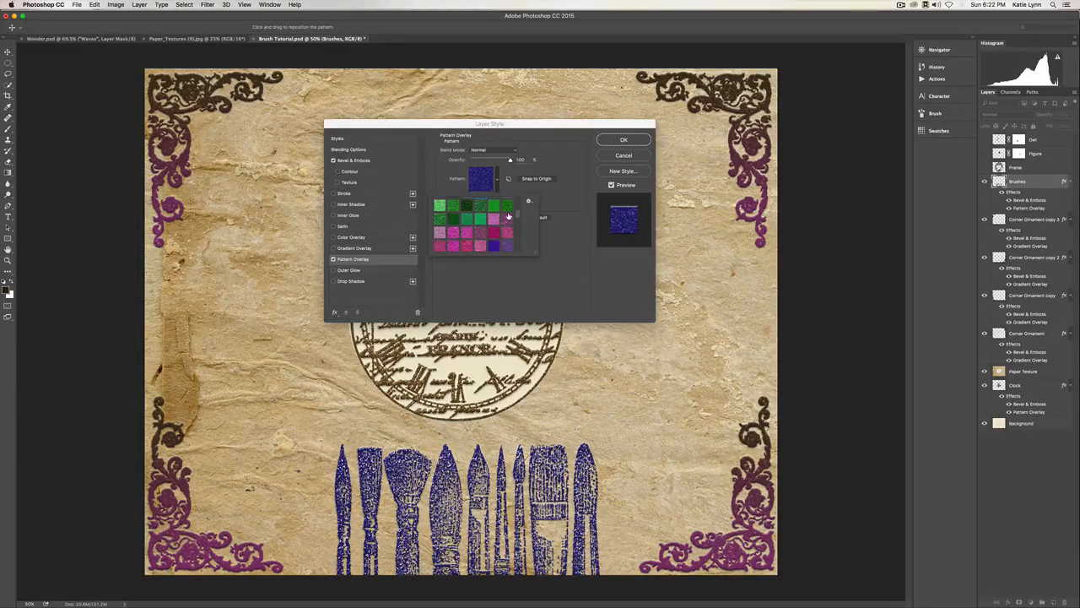
pyautogui.click(505, 230)
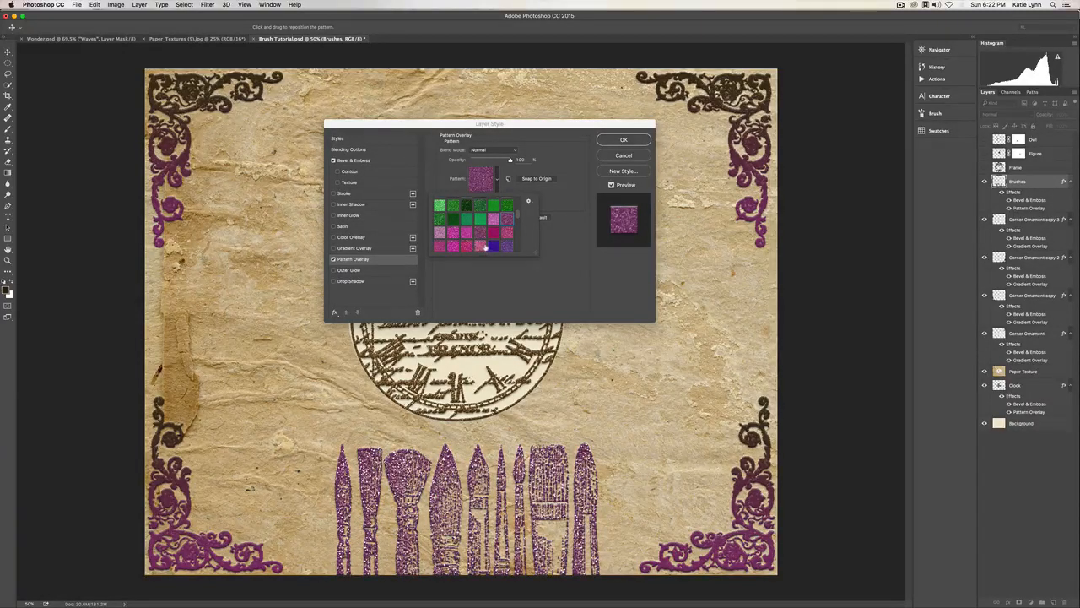
pyautogui.click(480, 234)
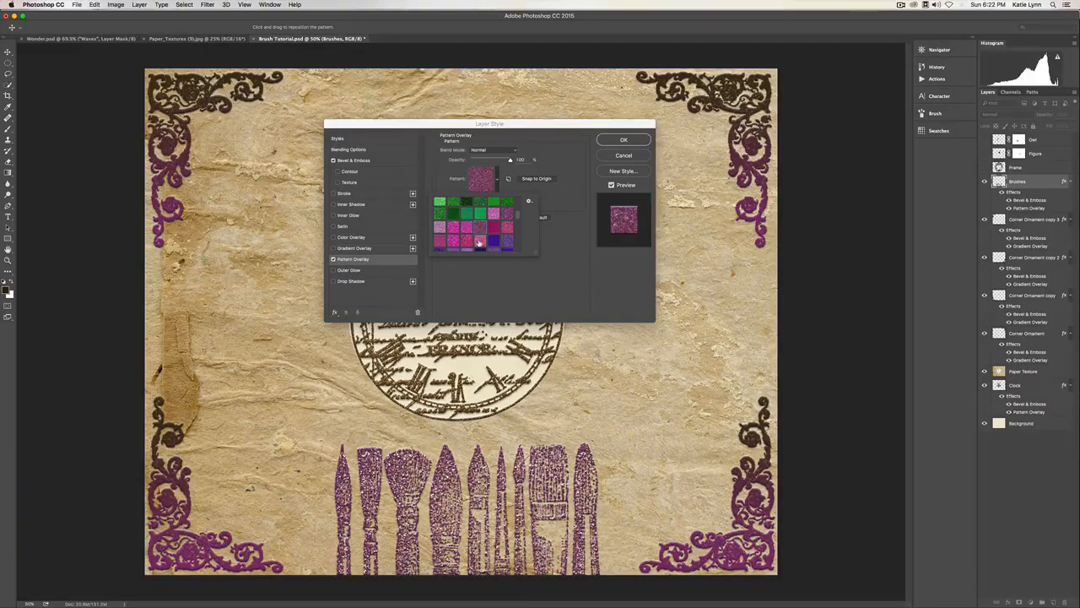
# Set the Pattern Overlay scale to 50% and apply the layer style to the Brushes layer.
pyautogui.click(559, 200)
pyautogui.click(521, 196)
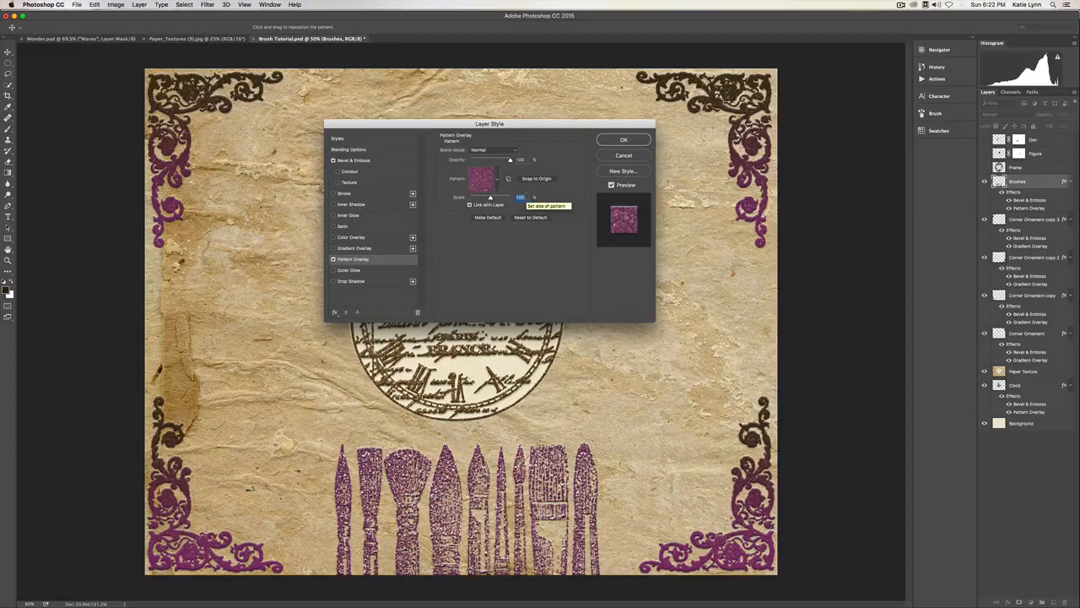
pyautogui.write('50')
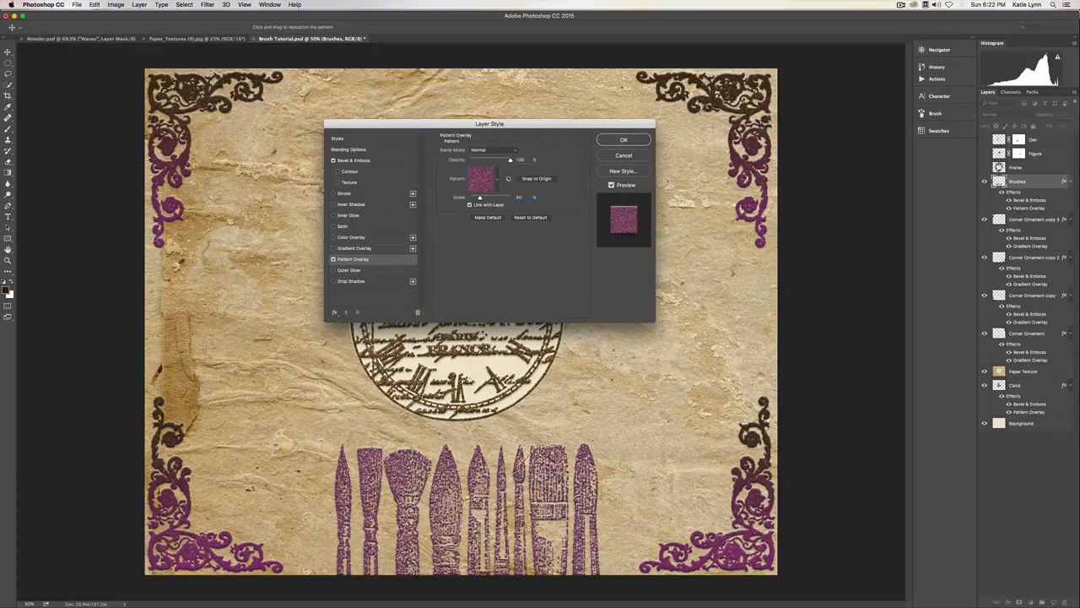
pyautogui.press('Return')
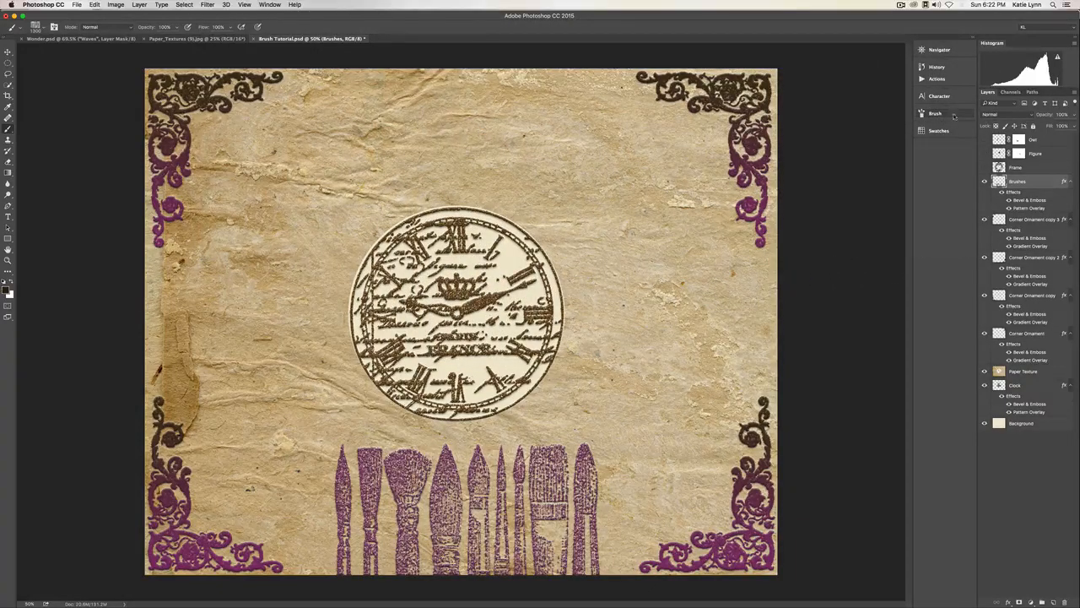
# Rotate the paintbrush tip to 180° and stamp it upside down above the clock along the page's upper edge.
pyautogui.click(954, 116)
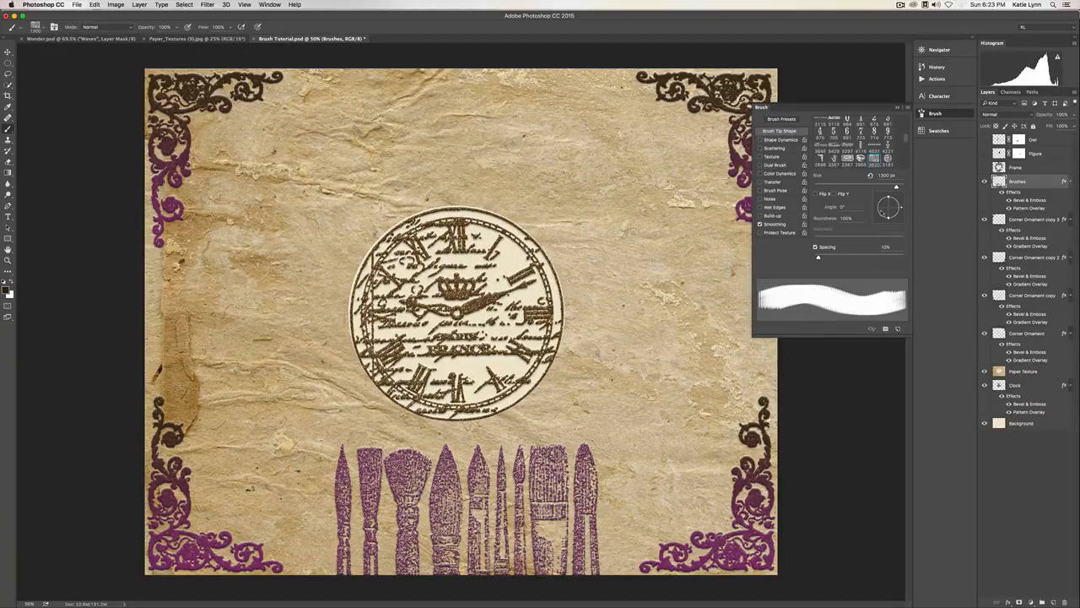
pyautogui.moveTo(874, 207); pyautogui.dragTo(874, 206)
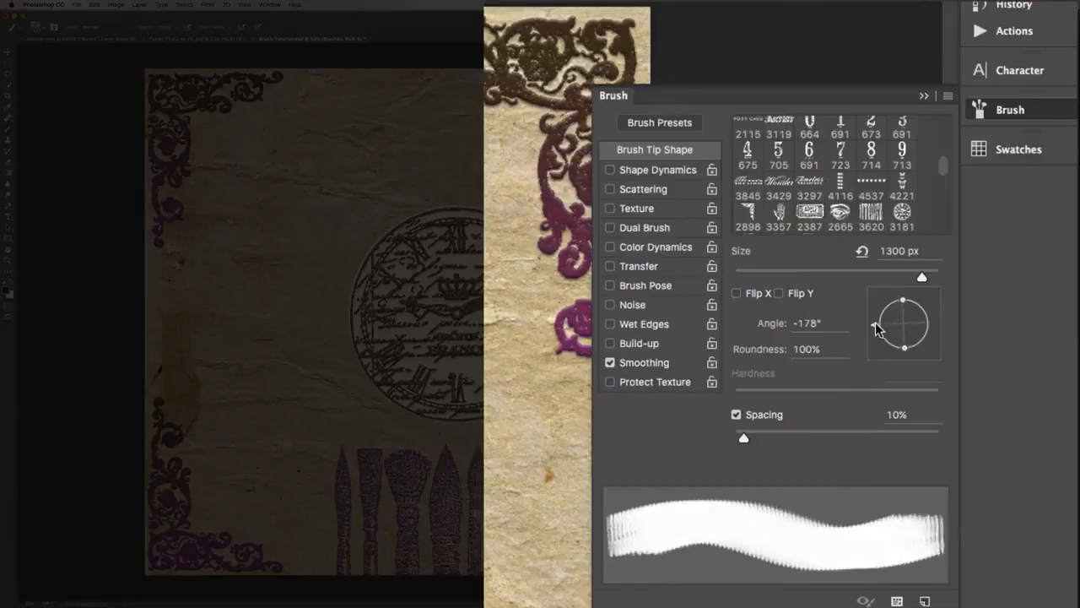
pyautogui.moveTo(873, 333); pyautogui.dragTo(866, 325)
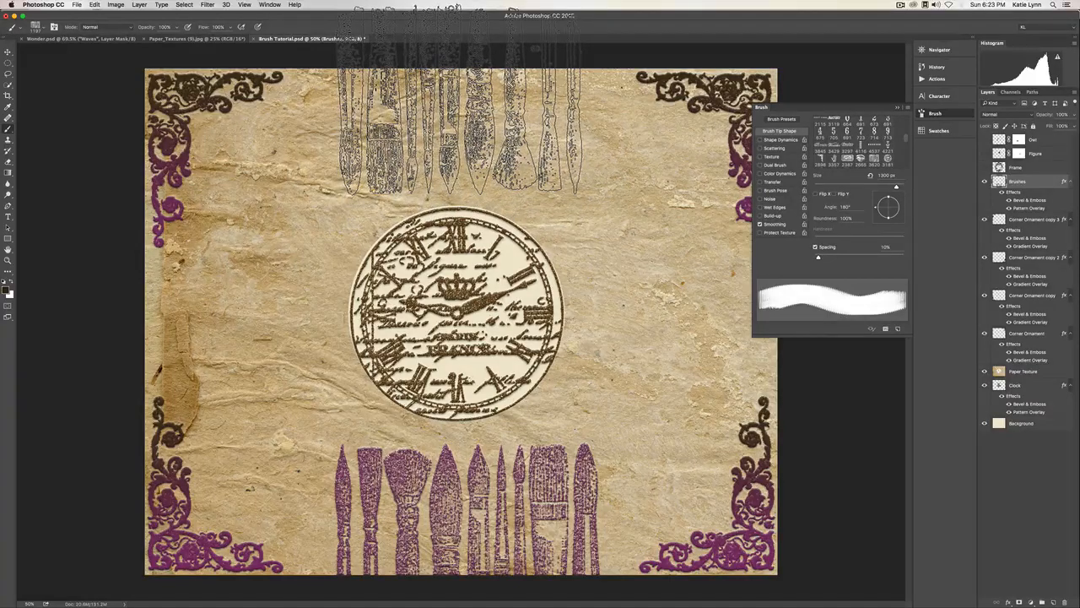
pyautogui.click(460, 99)
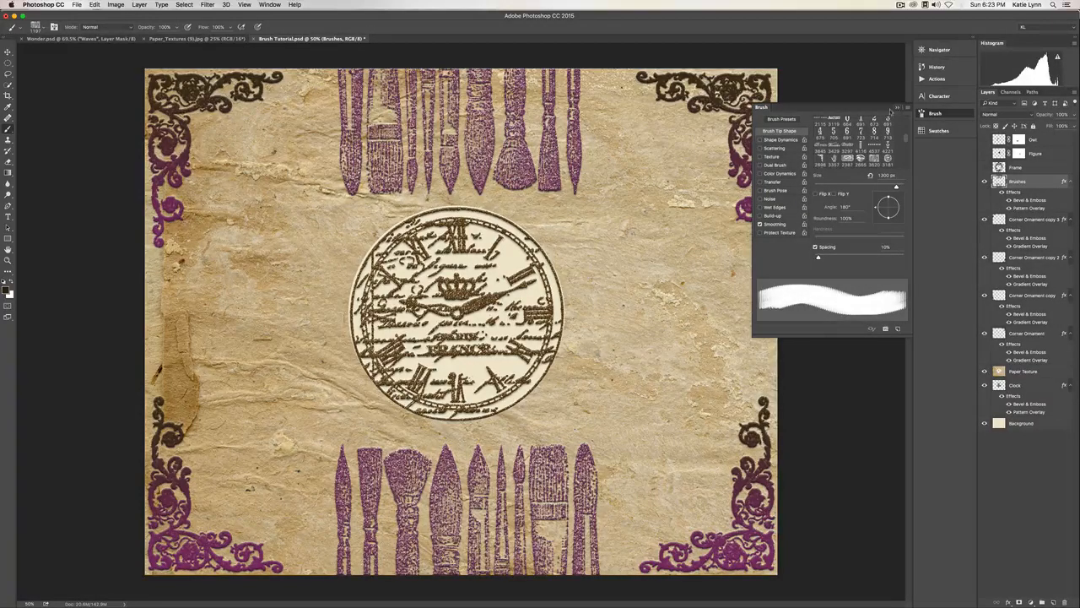
# Enable Scattering, choose the brush tip of the digit 8, and reduce its size to 250 px.
pyautogui.click(773, 148)
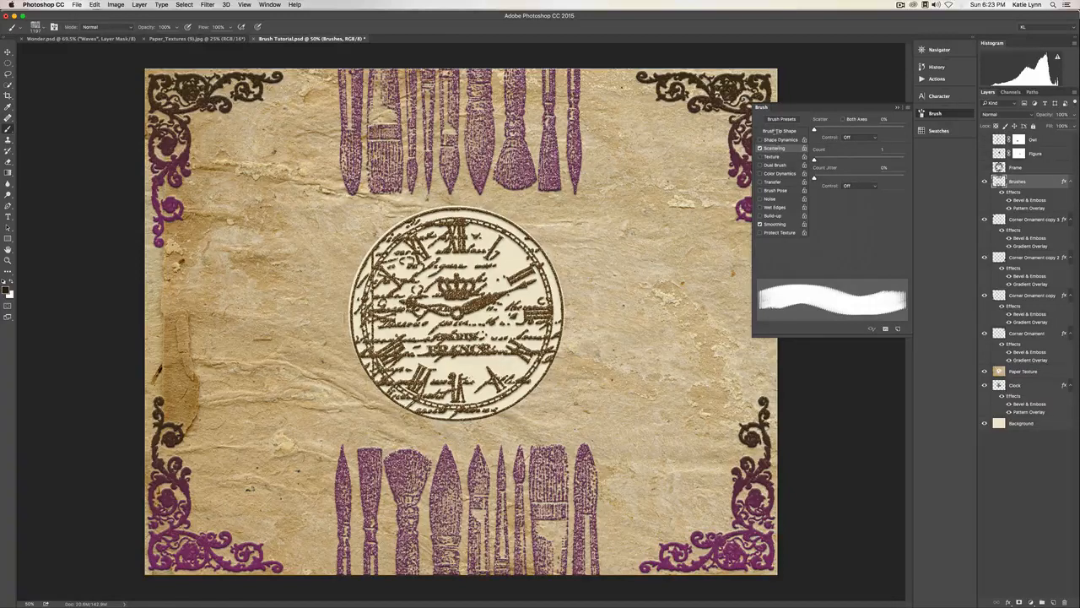
pyautogui.click(778, 131)
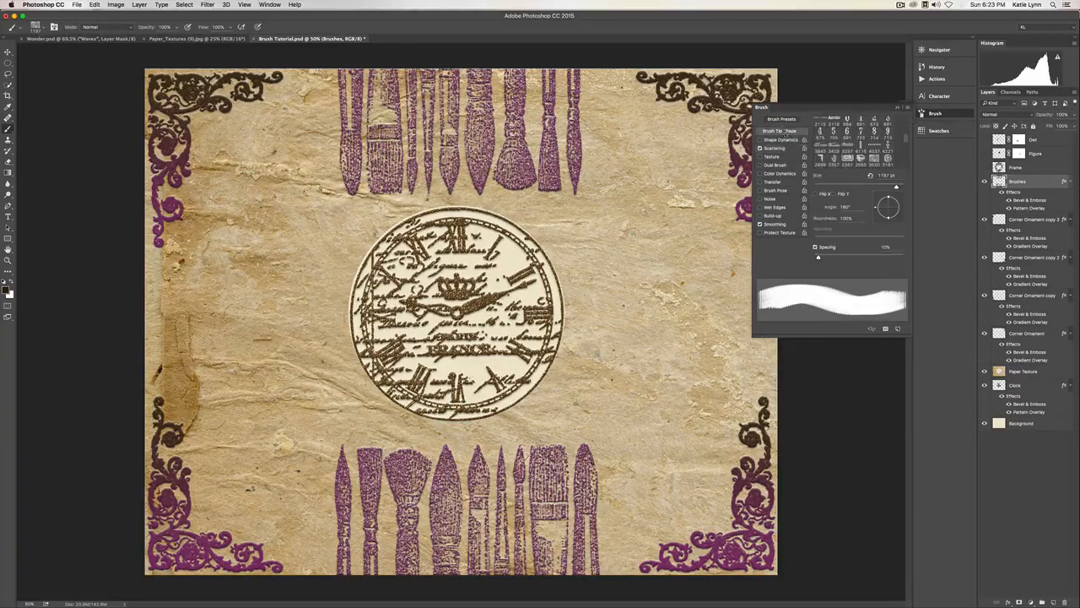
pyautogui.scroll(2, 841, 148)
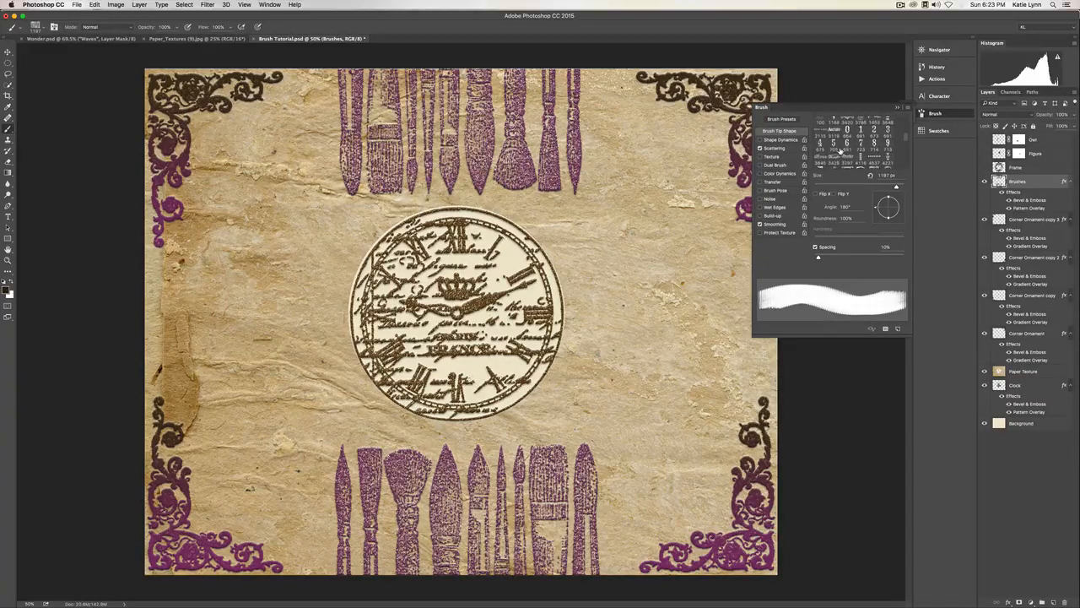
pyautogui.click(876, 145)
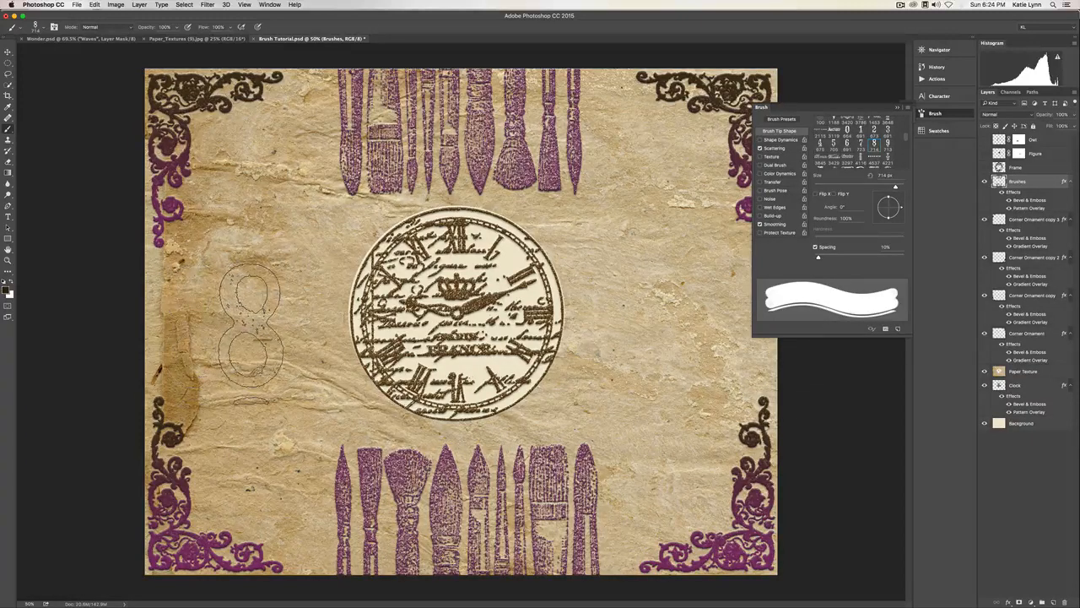
pyautogui.press('[')
pyautogui.press('[')
pyautogui.press('[')
pyautogui.press('[')
pyautogui.press('[')
pyautogui.press('[')
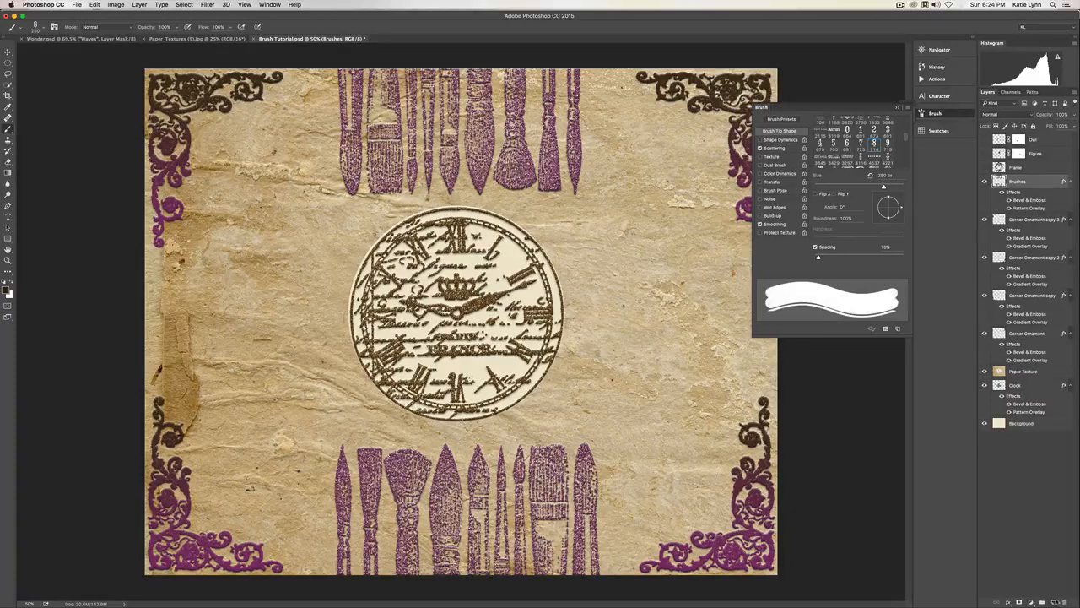
# Create a new layer above Brushes and name it Scatter 8's!
pyautogui.click(1054, 602)
pyautogui.doubleClick(1015, 182)
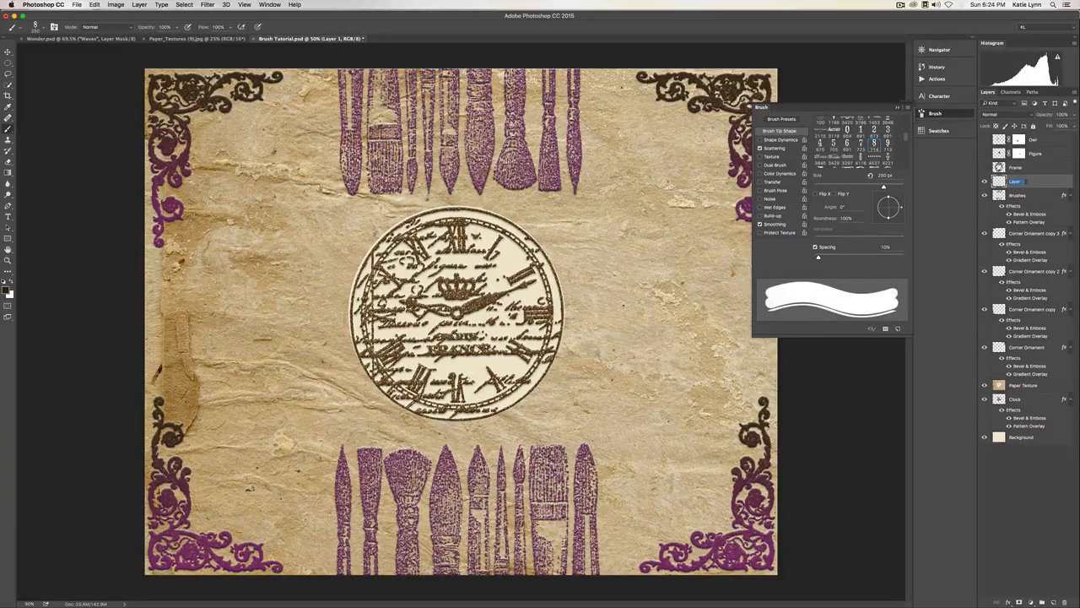
pyautogui.write('Scr')
pyautogui.press('Return')
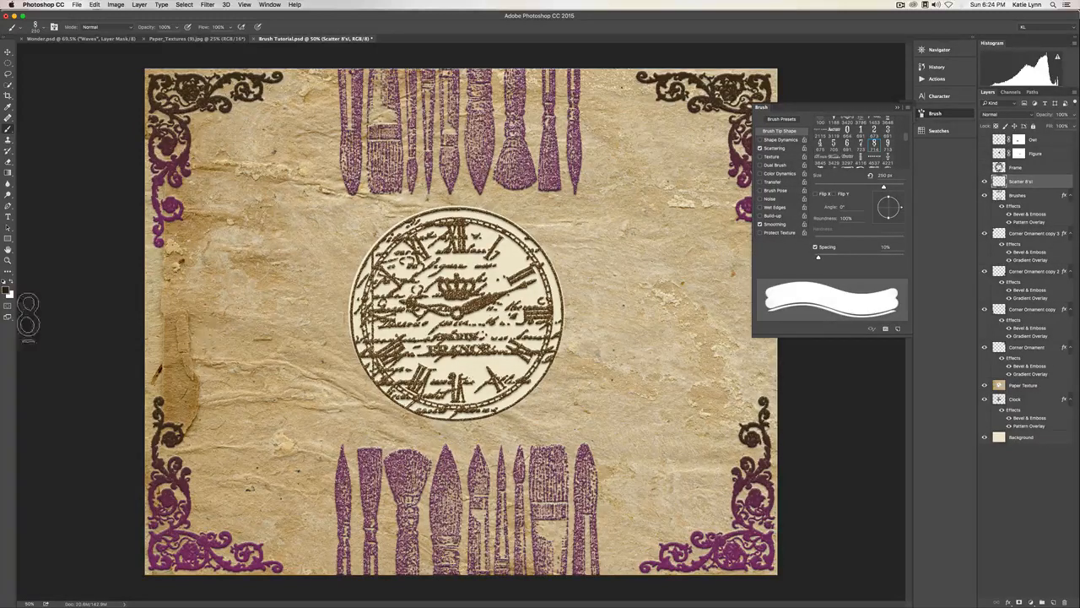
# Set the foreground colour to turquoise #3ed7c7.
pyautogui.click(7, 291)
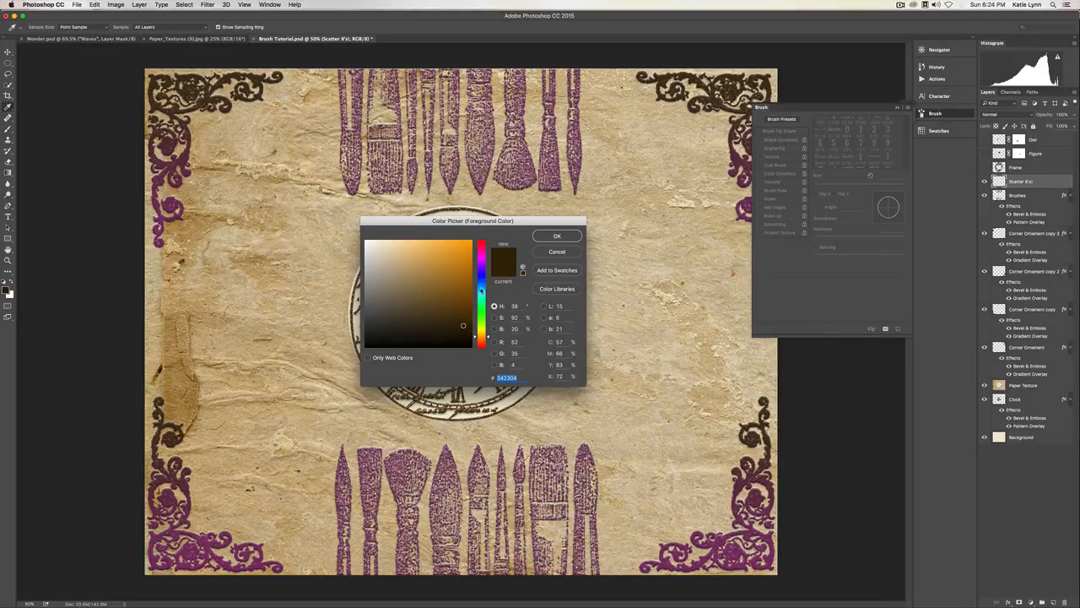
pyautogui.click(482, 295)
pyautogui.click(440, 256)
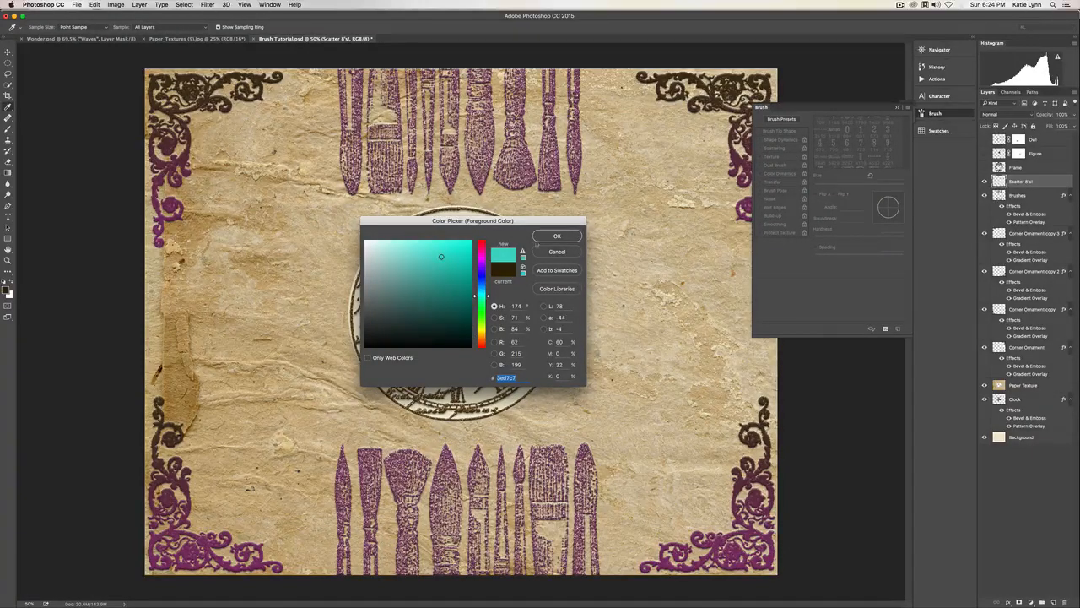
pyautogui.click(538, 240)
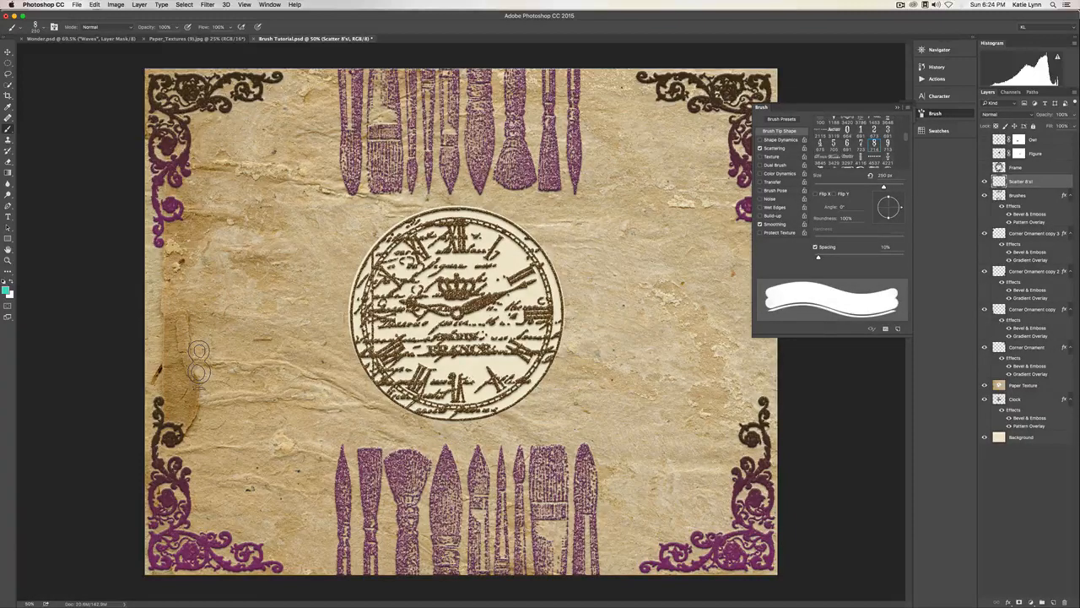
# Paint a wavy test stroke with the 8 brush across the page and over the clock, and undo it.
pyautogui.click(199, 363)
pyautogui.moveTo(199, 363)
pyautogui.mouseDown()
pyautogui.moveTo(216, 324)
pyautogui.moveTo(407, 249)
pyautogui.moveTo(736, 344)
pyautogui.mouseUp()
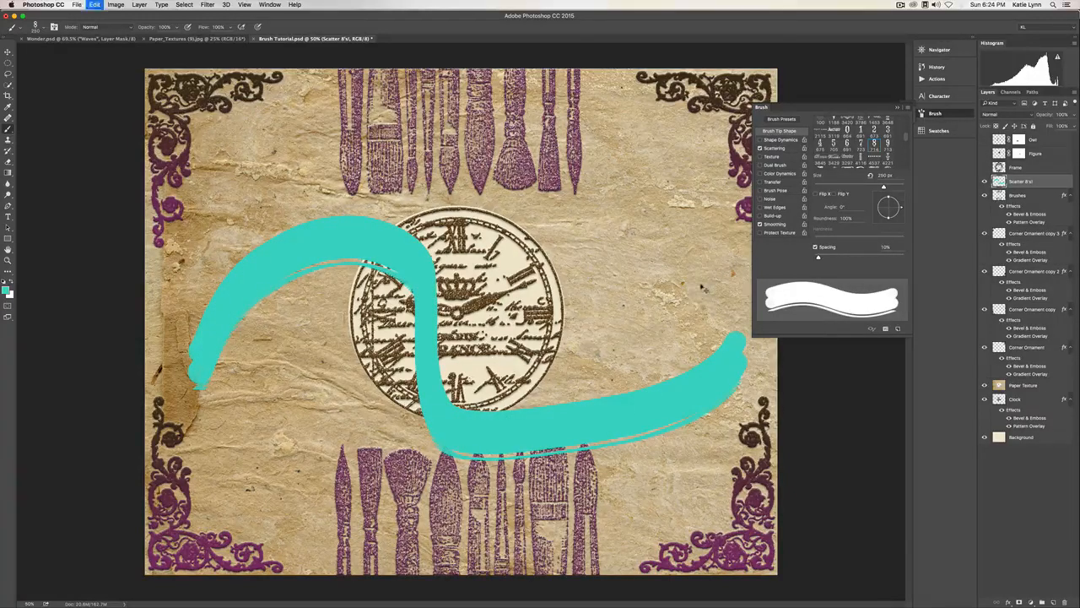
pyautogui.press('super+z')
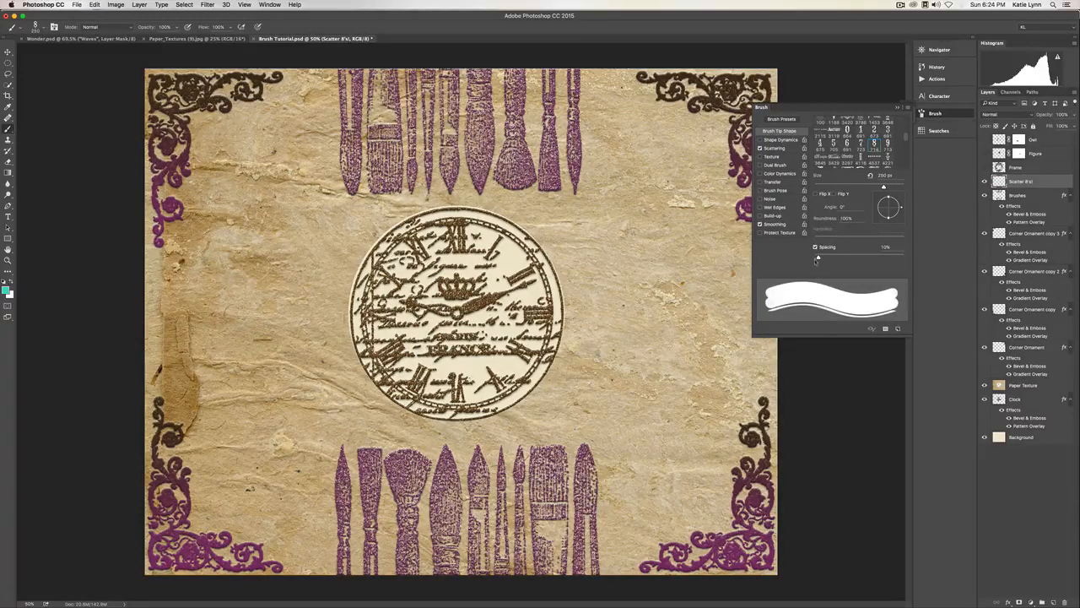
# Increase the 8 brush tip's spacing to about 268% so its stamps separate.
pyautogui.moveTo(816, 258)
pyautogui.mouseDown()
pyautogui.moveTo(846, 259)
pyautogui.moveTo(832, 260)
pyautogui.mouseUp()
pyautogui.moveTo(870, 259)
pyautogui.mouseDown()
pyautogui.moveTo(835, 265)
pyautogui.moveTo(886, 269)
pyautogui.mouseUp()
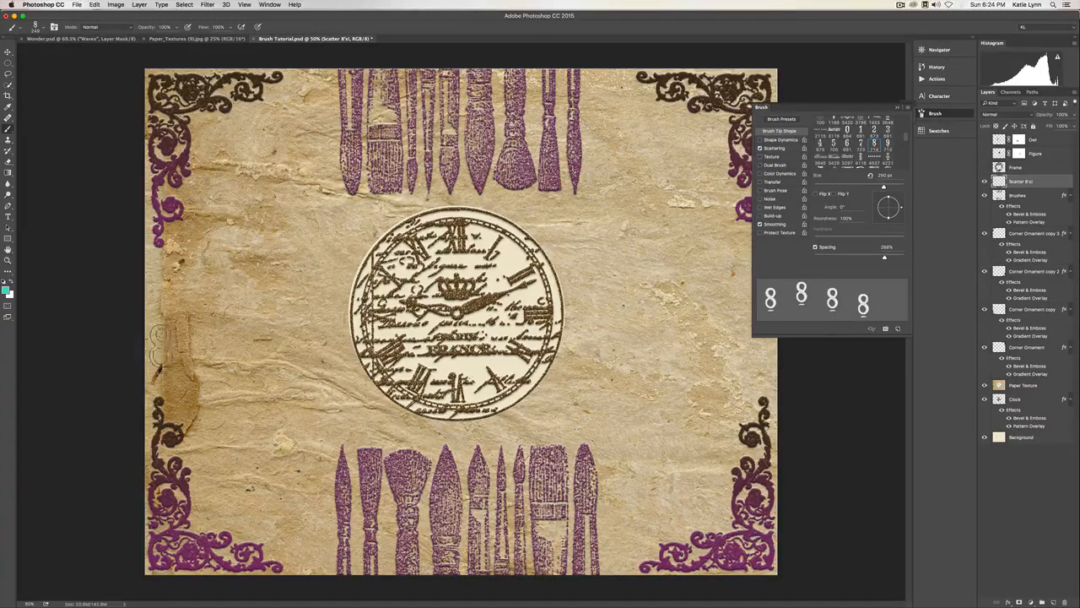
# Paint test strokes of widely spaced 8s across the page and undo them.
pyautogui.moveTo(165, 348); pyautogui.dragTo(546, 279)
pyautogui.moveTo(643, 349)
pyautogui.mouseDown()
pyautogui.moveTo(397, 476)
pyautogui.moveTo(304, 438)
pyautogui.moveTo(261, 279)
pyautogui.moveTo(516, 272)
pyautogui.moveTo(602, 95)
pyautogui.moveTo(319, 363)
pyautogui.moveTo(339, 325)
pyautogui.mouseUp()
pyautogui.press('super+z')
pyautogui.press('alt+super+z')
pyautogui.press('alt+super+z')
pyautogui.press('alt+super+z')
# Choose the 1188 px hot-air balloon brush tip.
pyautogui.scroll(5, 836, 148)
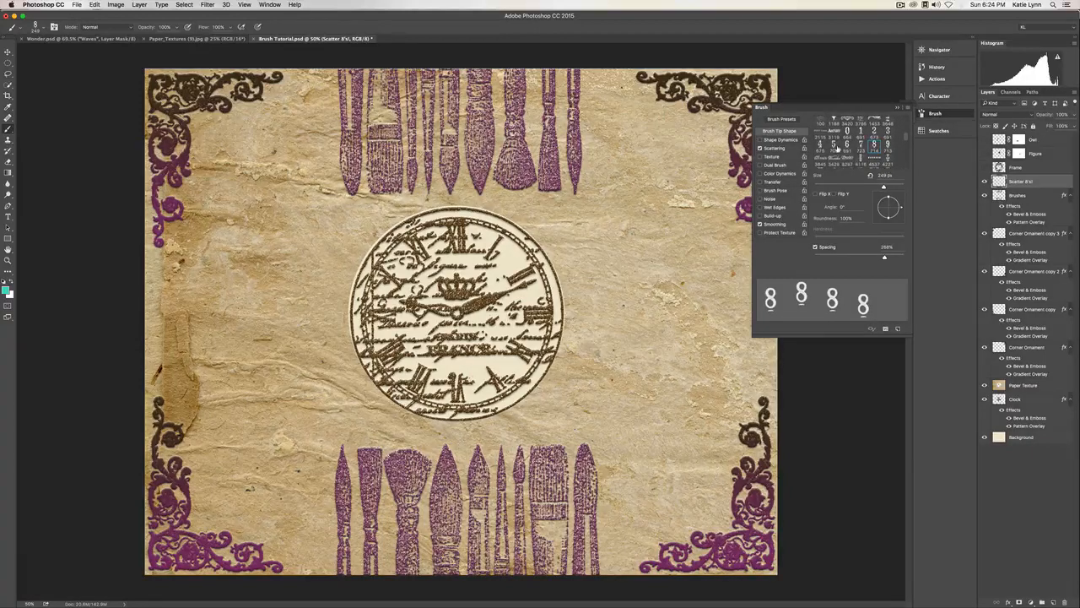
pyautogui.scroll(-5, 843, 149)
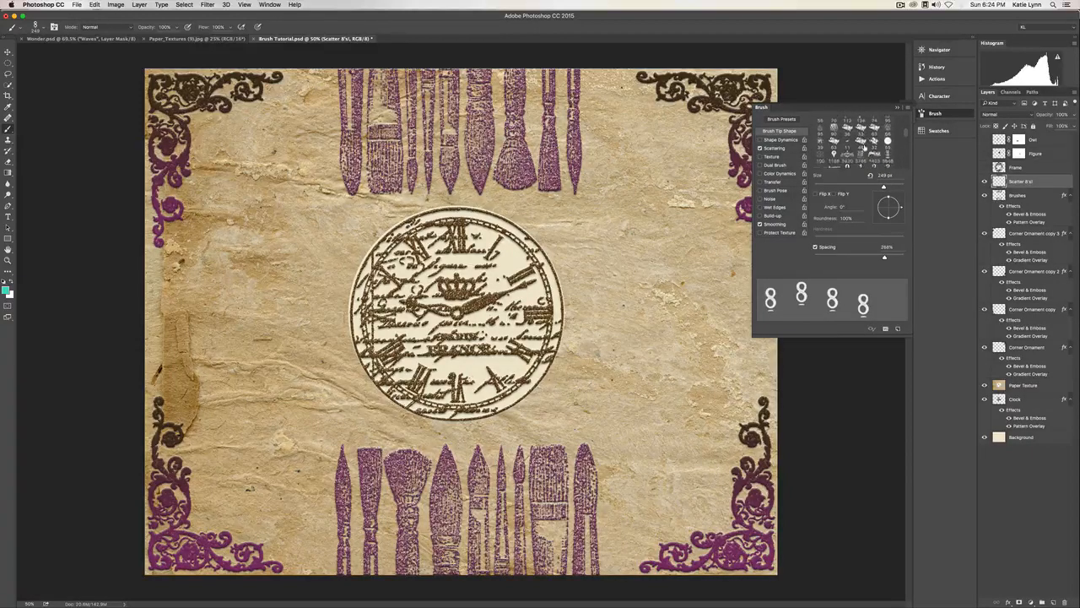
pyautogui.click(834, 139)
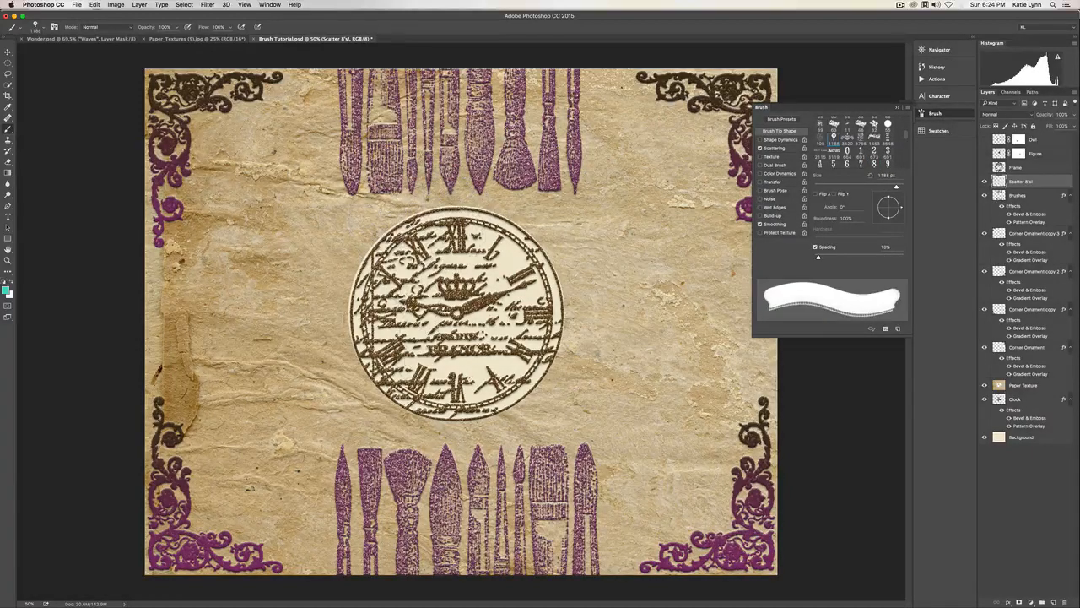
# Set the foreground colour to a dark green.
pyautogui.click(7, 290)
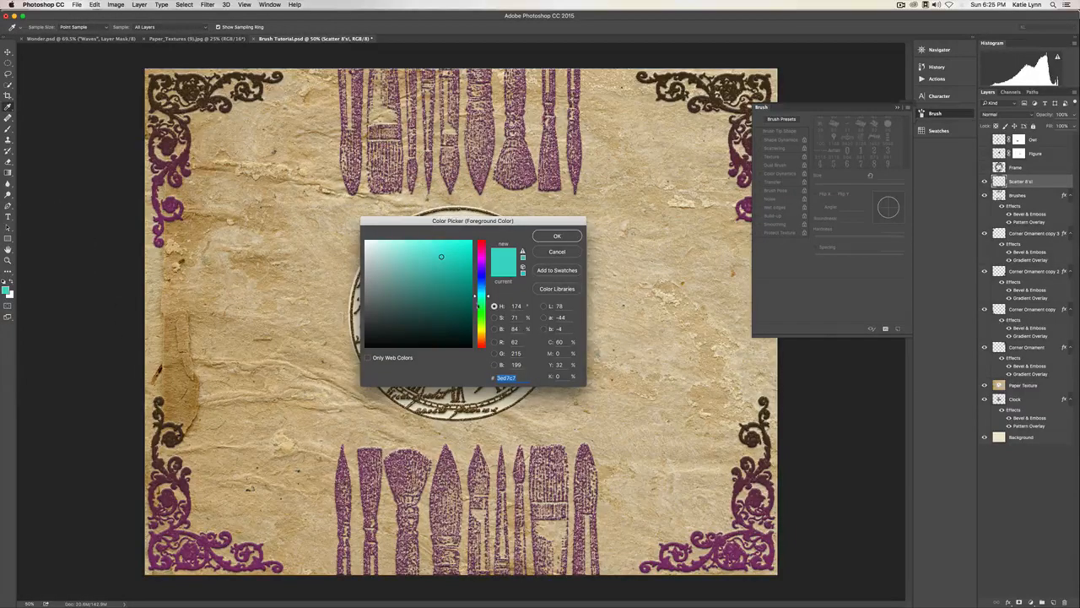
pyautogui.click(481, 312)
pyautogui.click(438, 296)
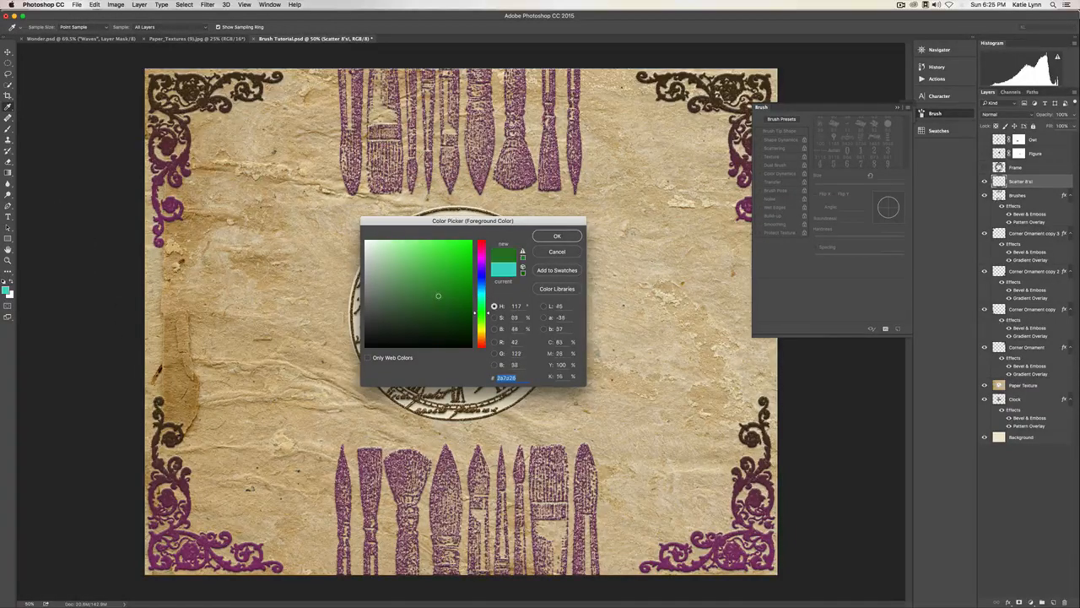
pyautogui.click(576, 236)
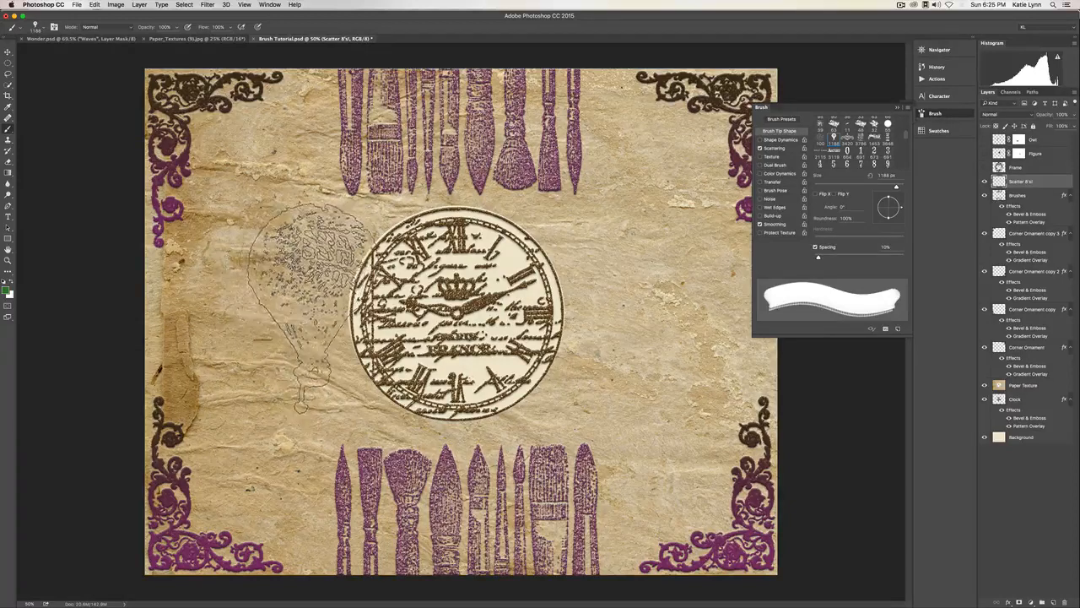
# Reduce the balloon brush to 300 px, paint a test stroke across the page above the clock, and undo the stroke.
pyautogui.press('[')
pyautogui.press('[')
pyautogui.press('[')
pyautogui.press('[')
pyautogui.press('[')
pyautogui.press('[')
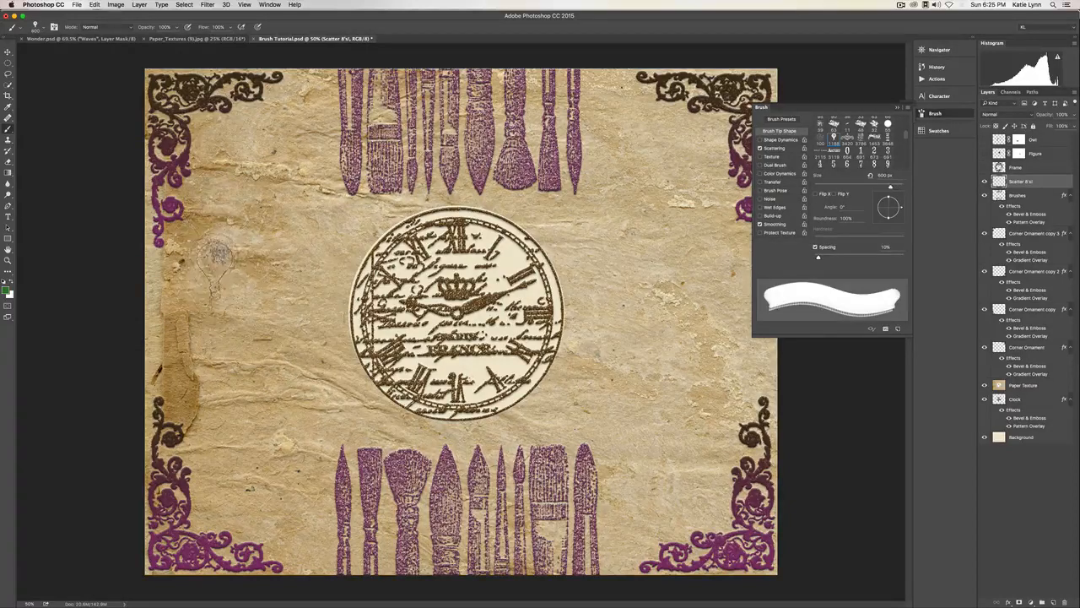
pyautogui.moveTo(205, 302)
pyautogui.mouseDown()
pyautogui.moveTo(207, 272)
pyautogui.moveTo(582, 205)
pyautogui.moveTo(687, 215)
pyautogui.mouseUp()
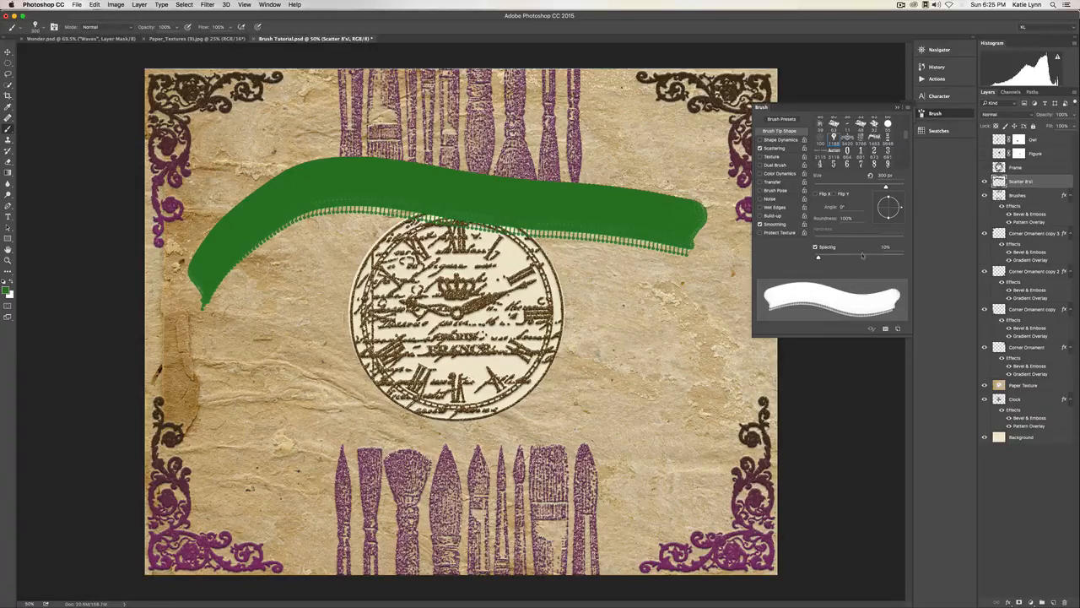
pyautogui.hotkey('ctrl', 'z')
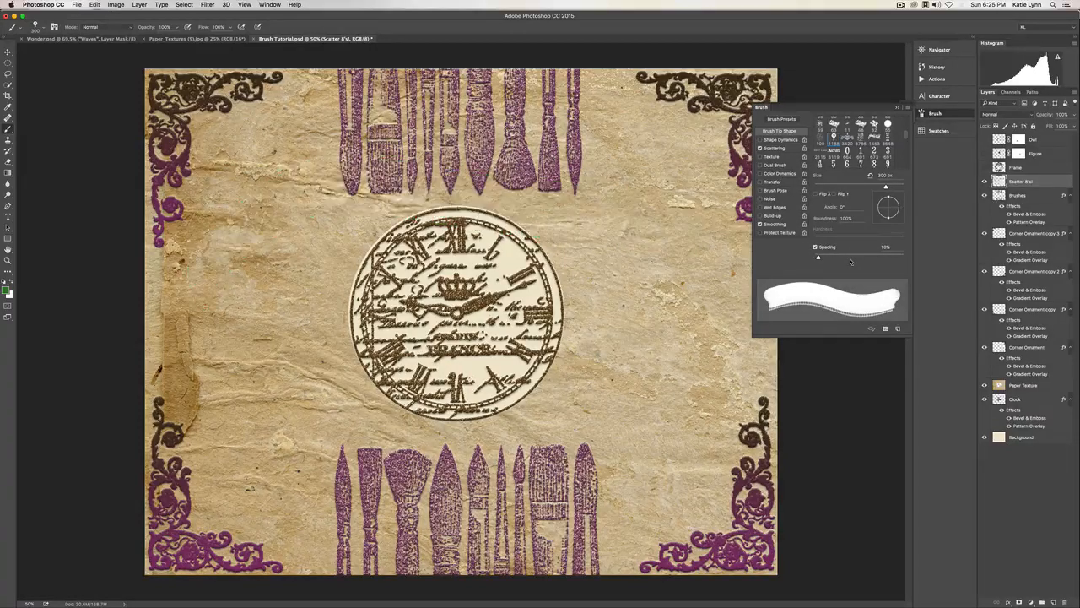
# Increase the balloon tip's spacing so its stamps separate, and scatter green balloons across the page around and over the clock.
pyautogui.moveTo(818, 257); pyautogui.dragTo(879, 258)
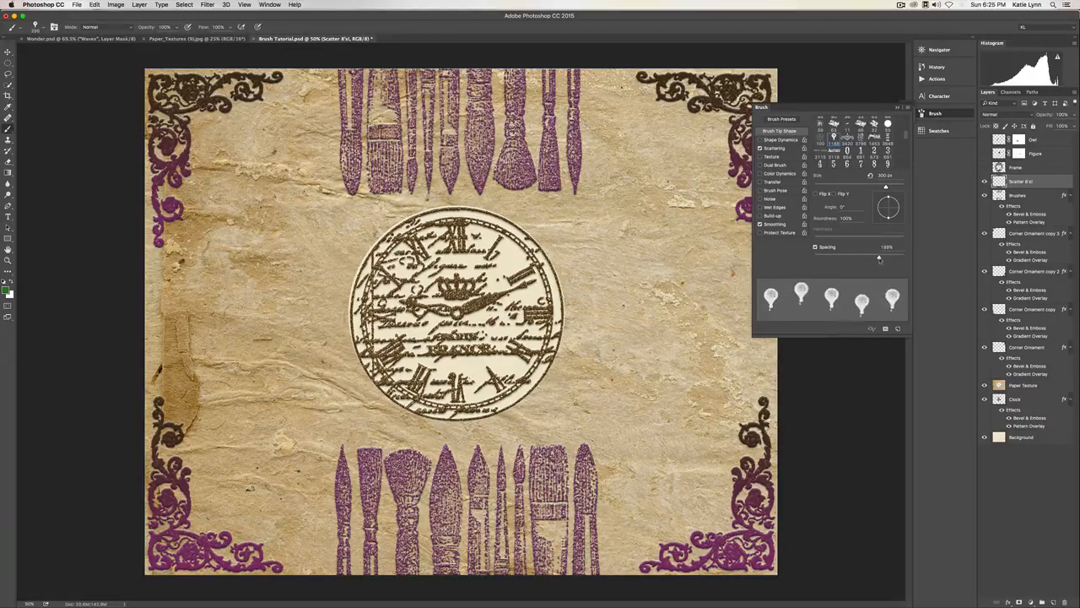
pyautogui.click(190, 311)
pyautogui.moveTo(190, 311)
pyautogui.mouseDown()
pyautogui.moveTo(675, 330)
pyautogui.moveTo(160, 316)
pyautogui.moveTo(280, 150)
pyautogui.mouseUp()
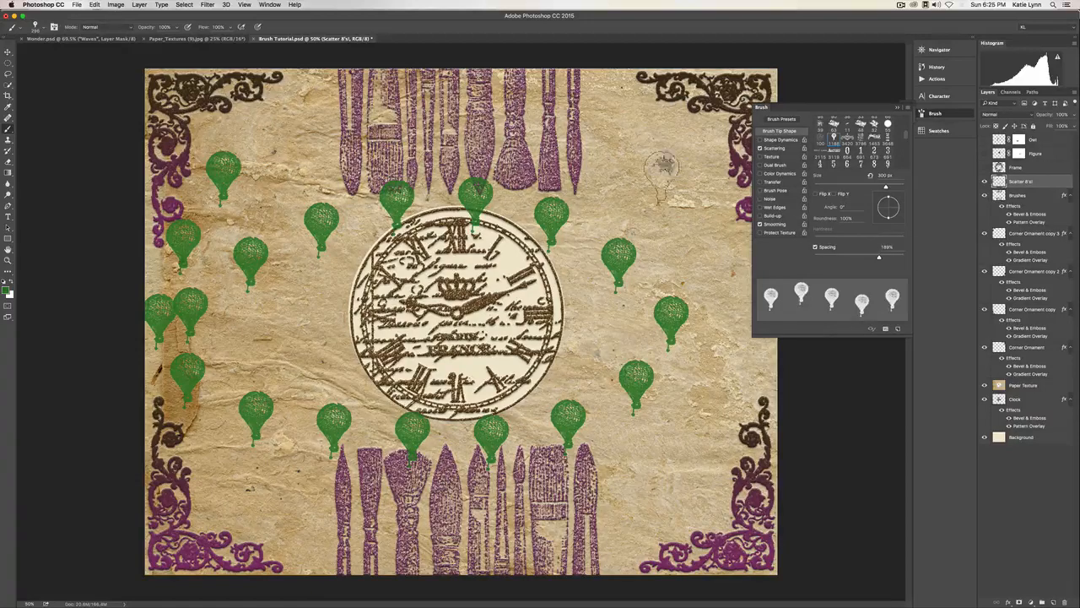
pyautogui.moveTo(622, 109); pyautogui.dragTo(548, 207)
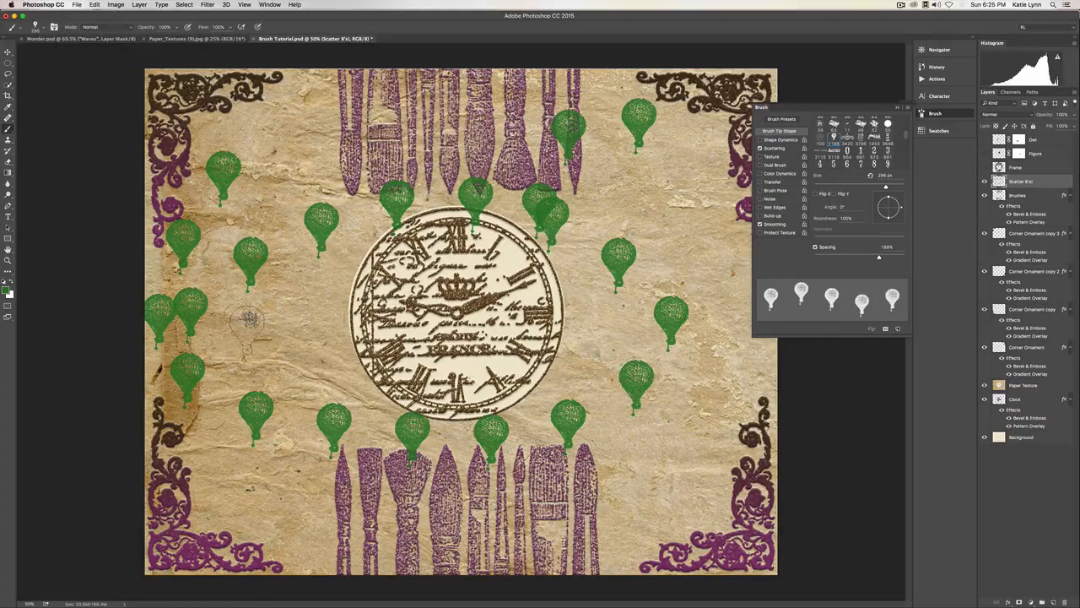
pyautogui.moveTo(249, 320); pyautogui.dragTo(252, 118)
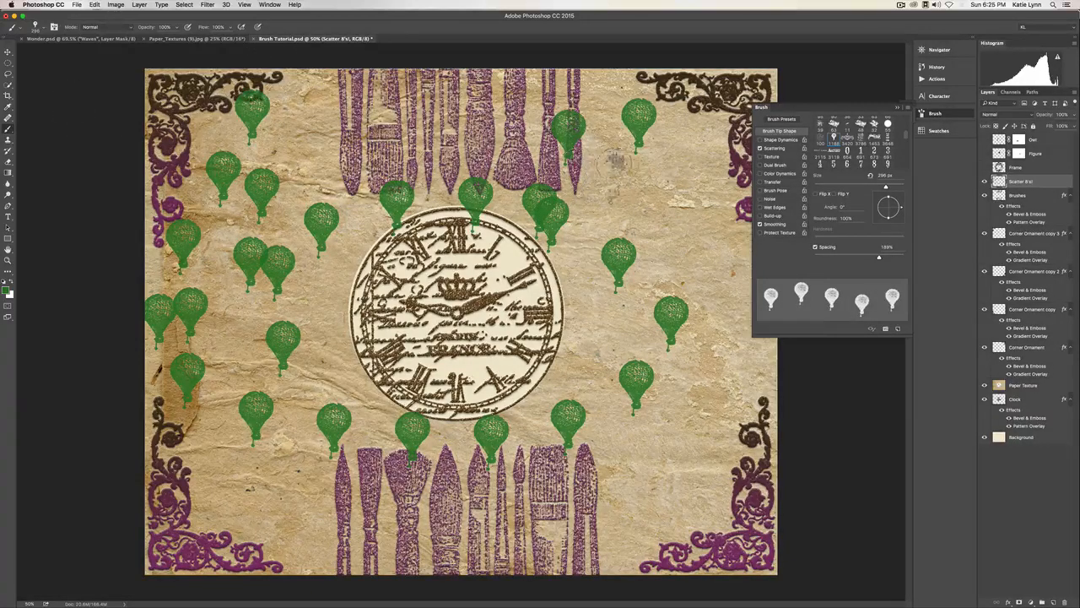
pyautogui.moveTo(679, 190); pyautogui.dragTo(704, 447)
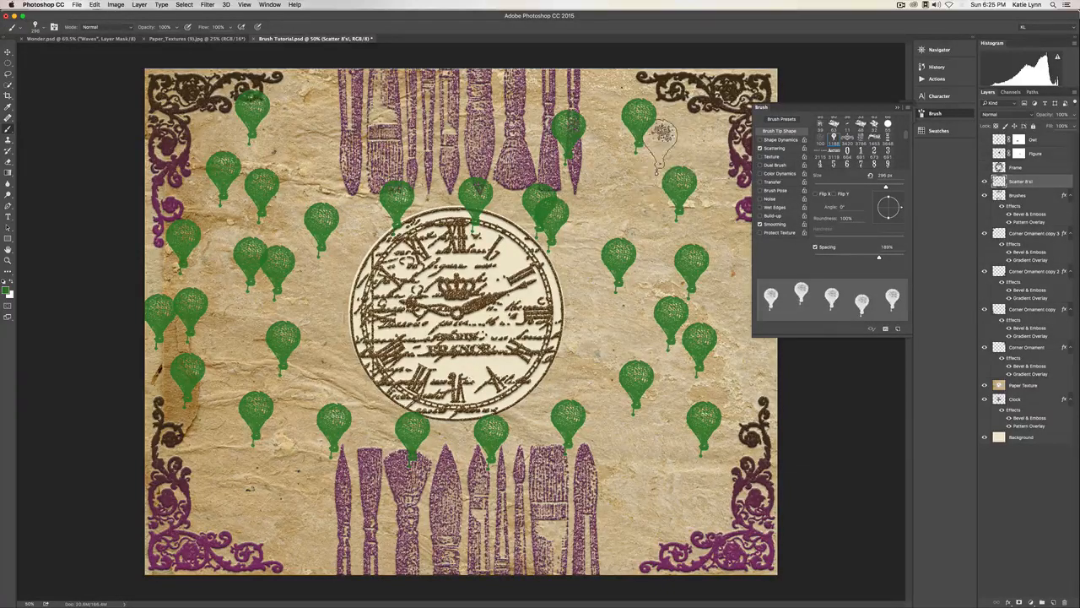
pyautogui.moveTo(681, 135)
pyautogui.mouseDown()
pyautogui.moveTo(601, 180)
pyautogui.moveTo(265, 309)
pyautogui.mouseUp()
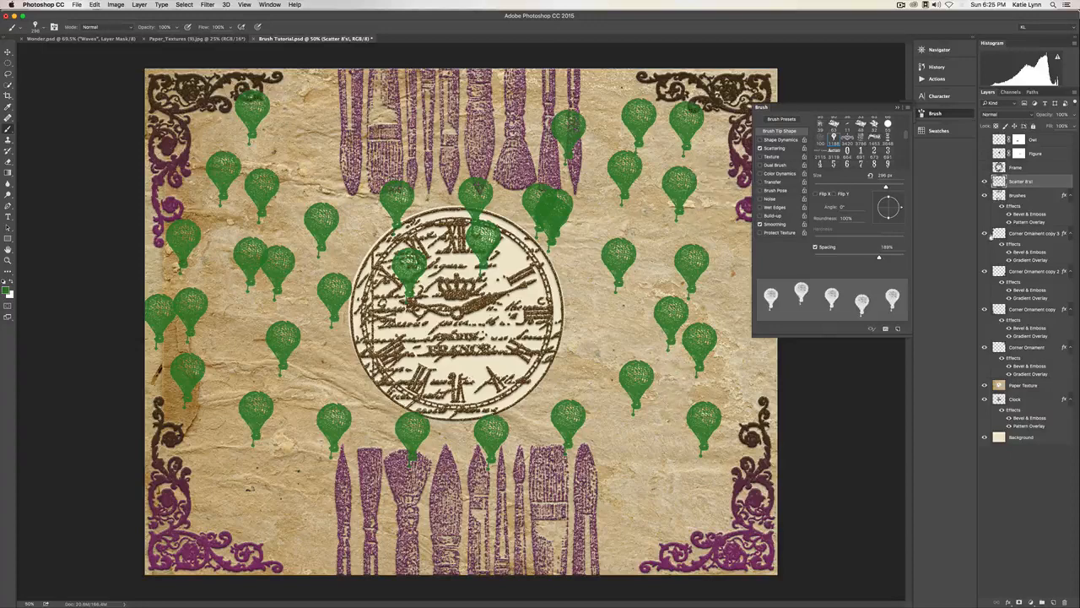
# Add a Pattern Overlay with a green glitter pattern to the scattered balloons layer.
pyautogui.click(1008, 602)
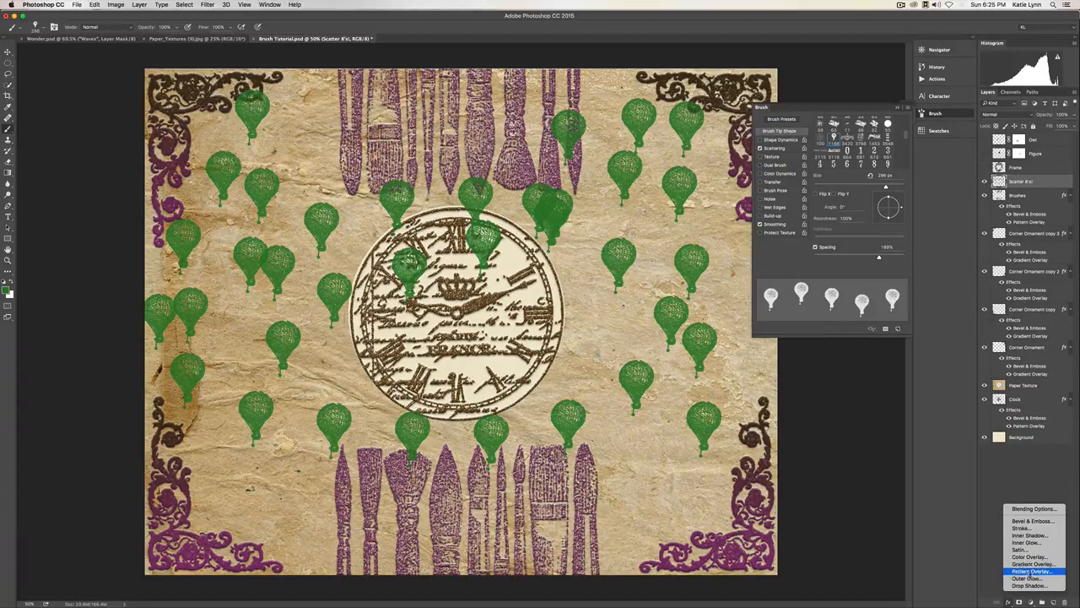
pyautogui.click(1031, 571)
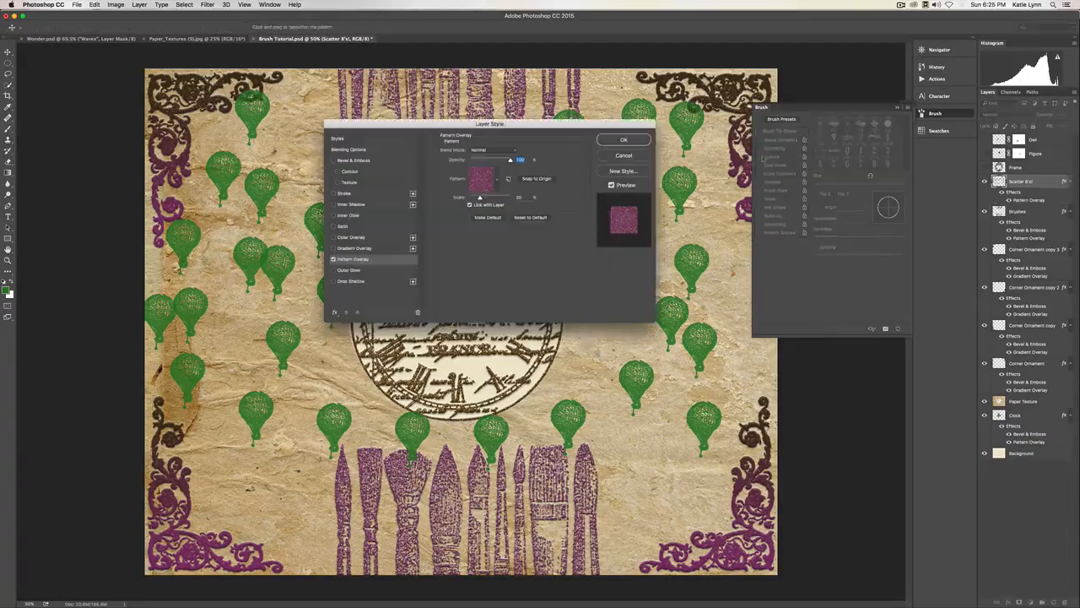
pyautogui.click(500, 183)
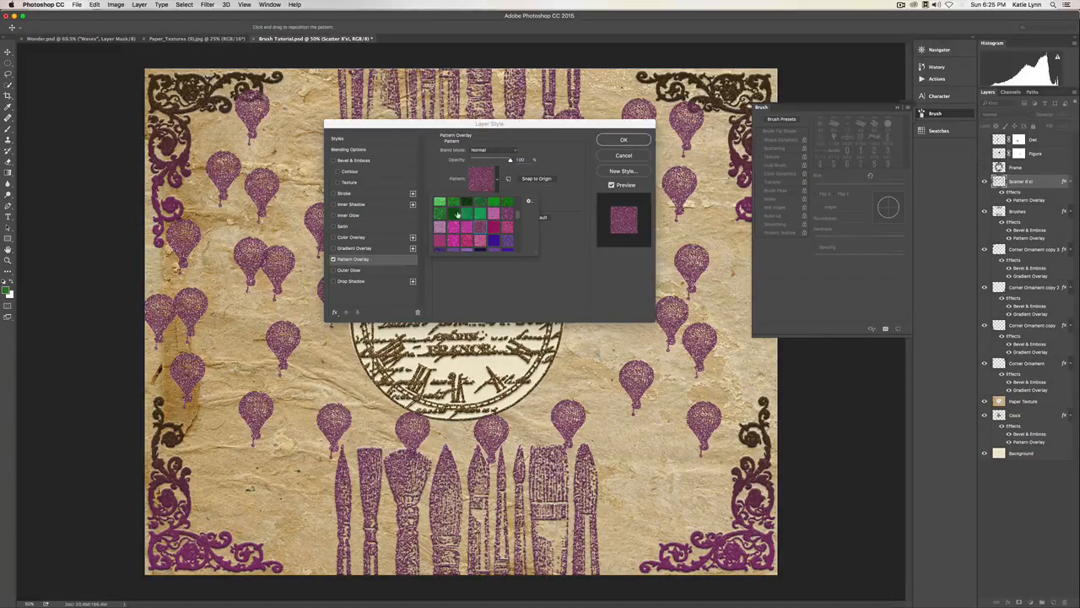
pyautogui.click(458, 215)
pyautogui.click(621, 158)
pyautogui.click(623, 140)
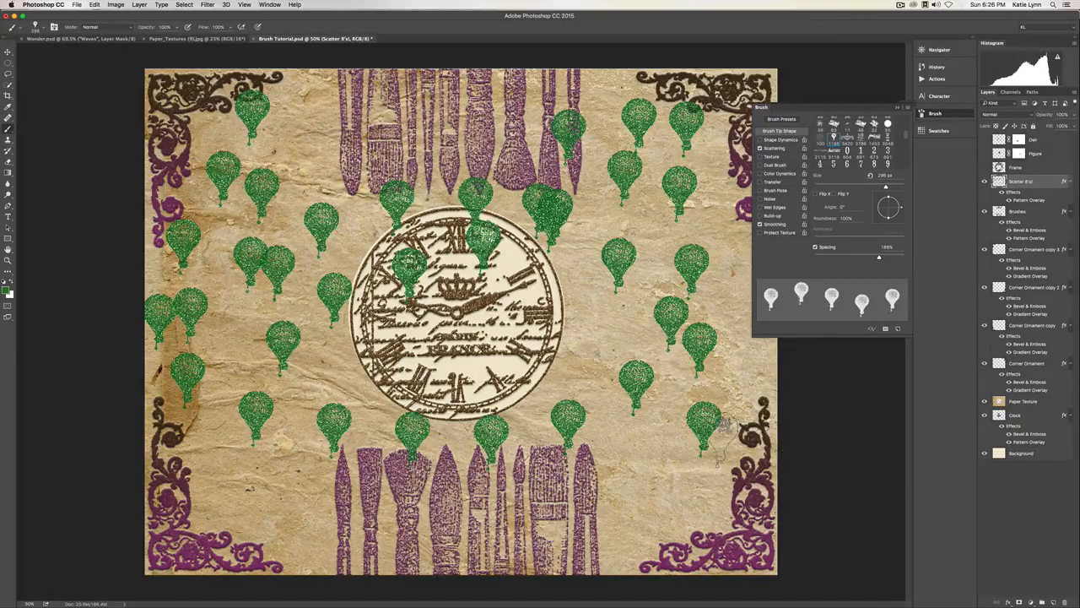
# Switch to the Wonder.psd document, collapse the floating brush panels, and show the artwork in full-screen mode.
pyautogui.click(59, 38)
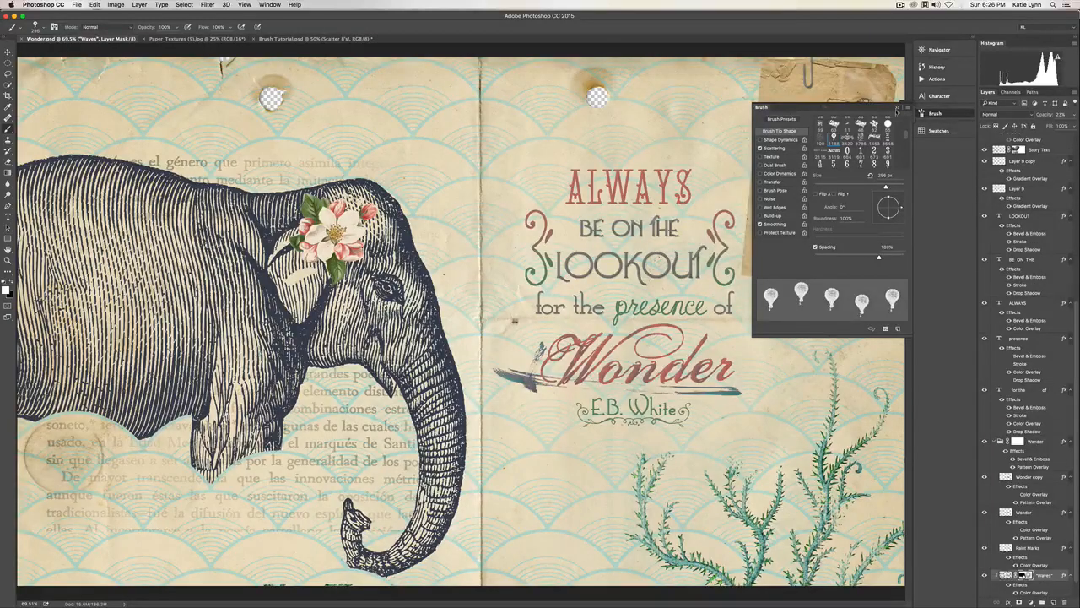
pyautogui.click(899, 108)
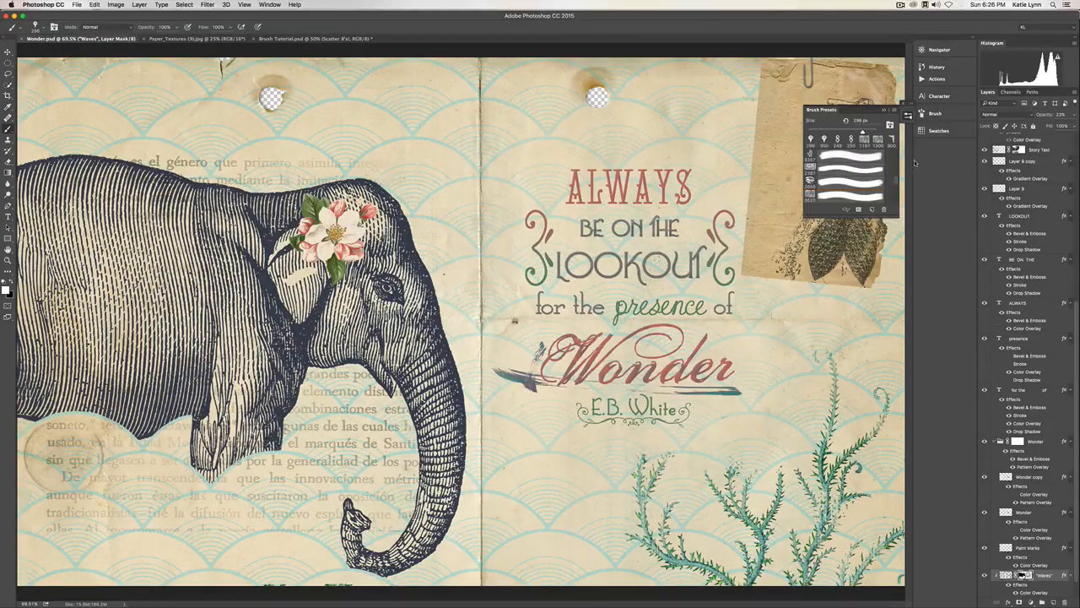
pyautogui.press('f')
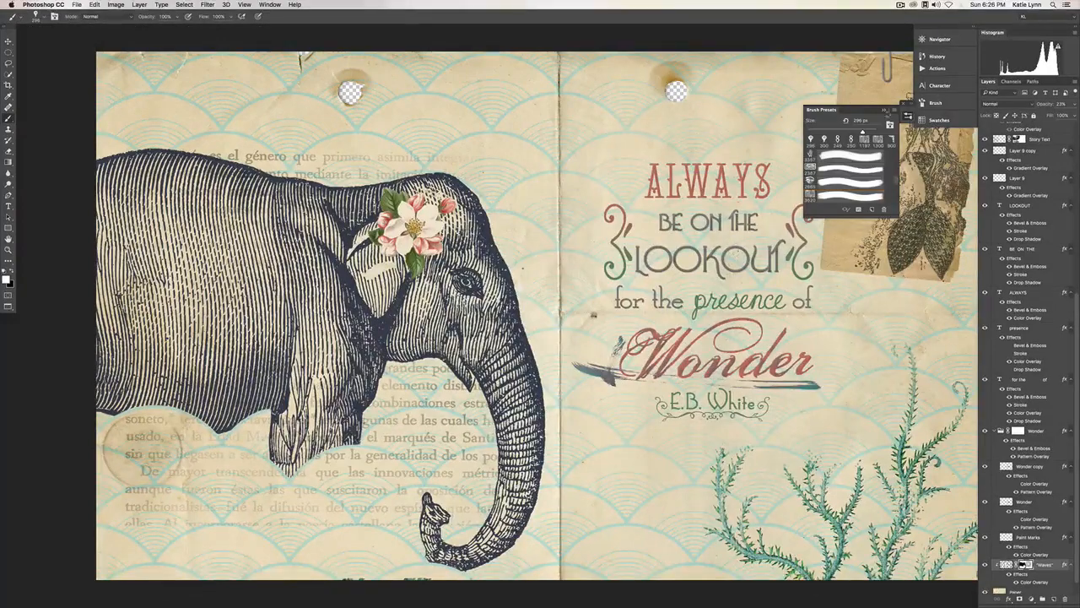
pyautogui.click(884, 110)
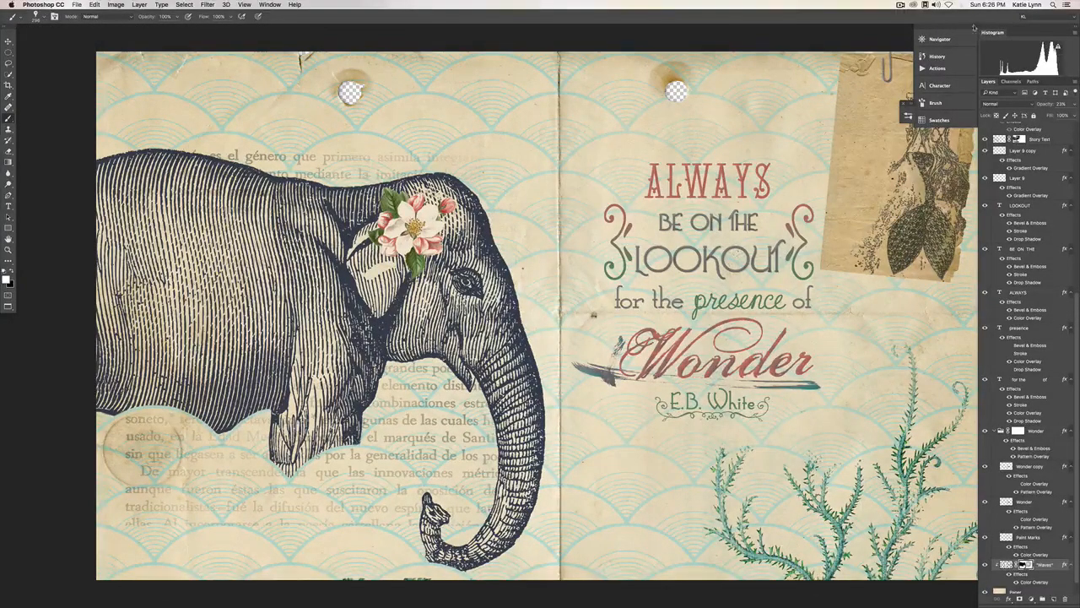
pyautogui.press('f')
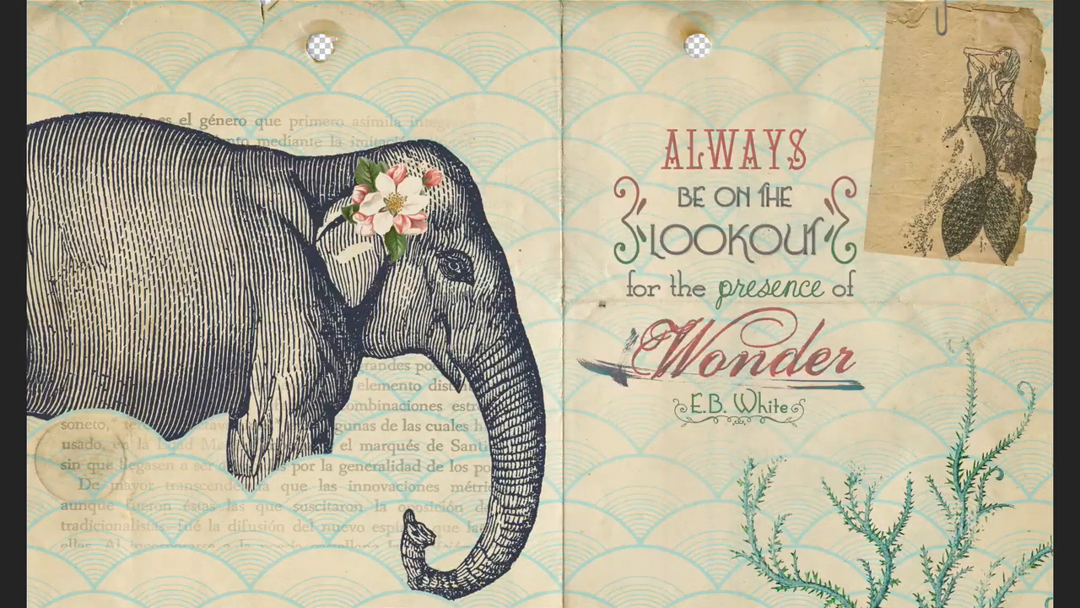